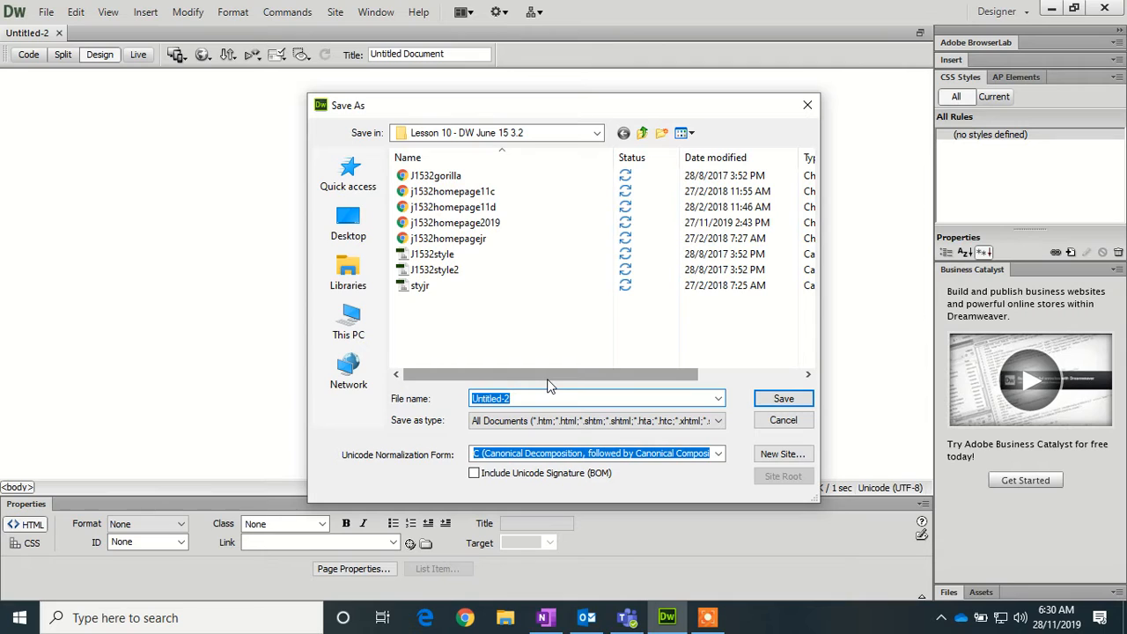
- Save the blank page as j1532homepage2019a.html in the Lesson 10 folder
type("j")
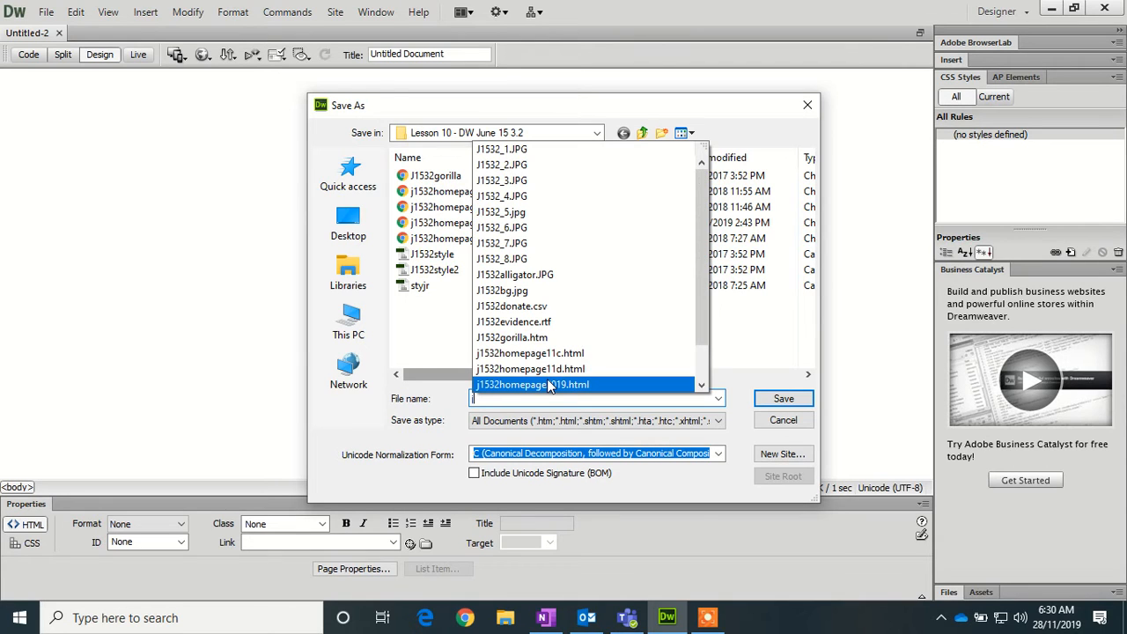
type("15")
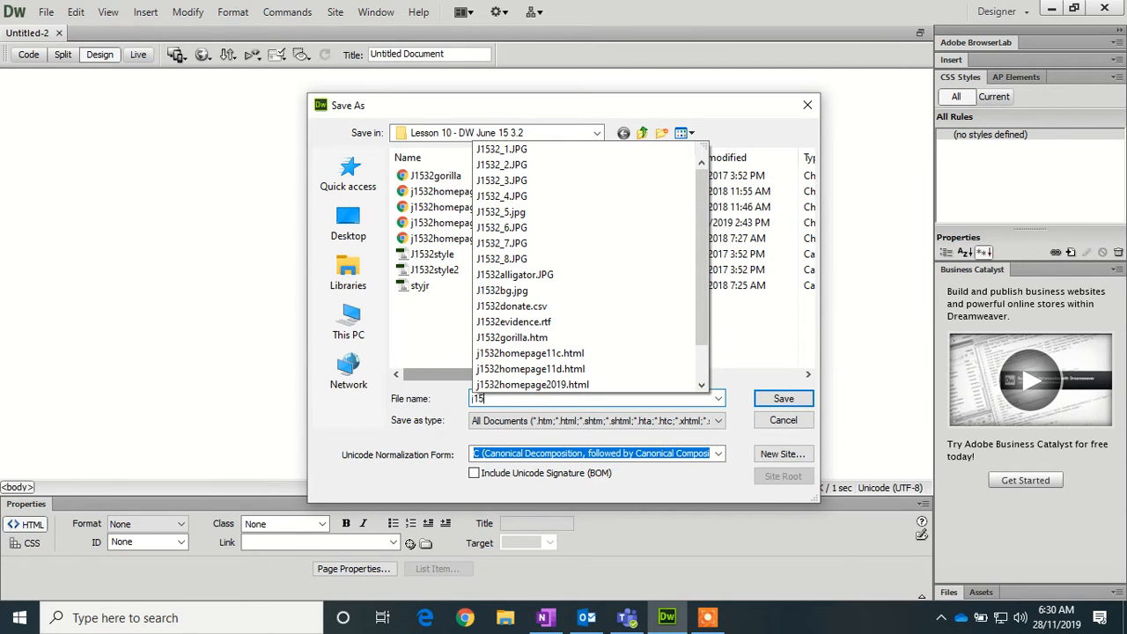
type("32hom")
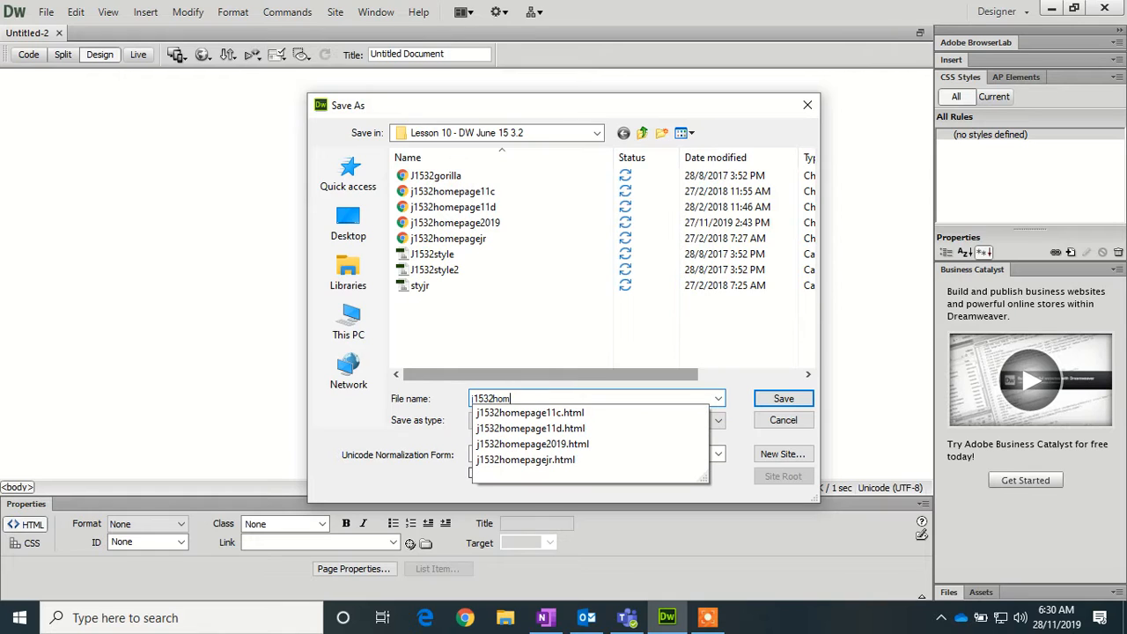
type("epage2019")
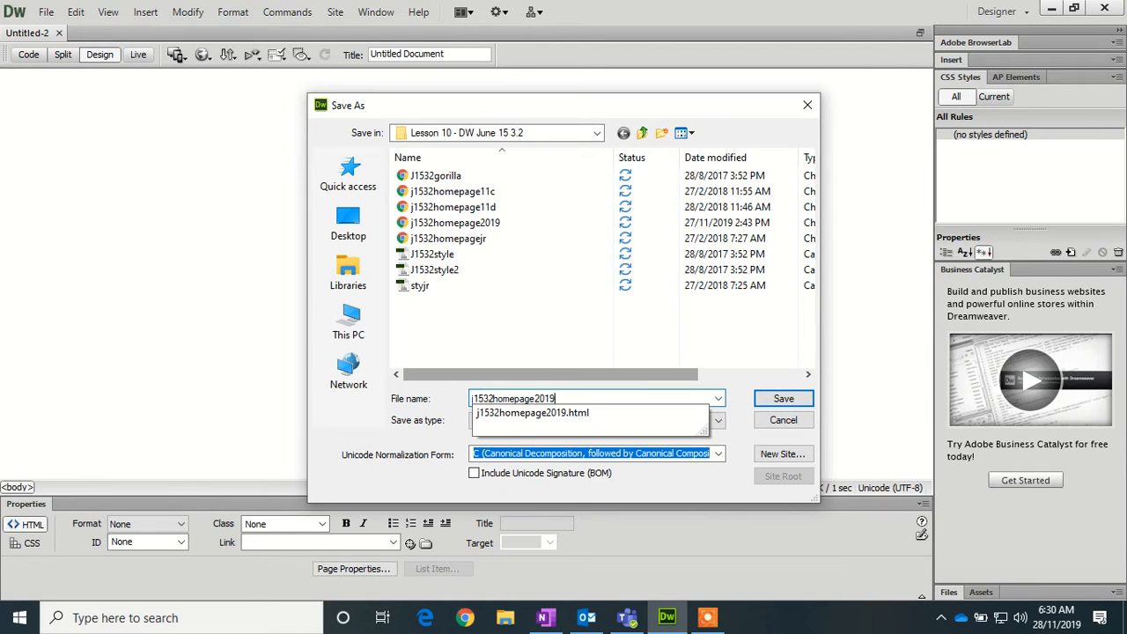
type("a")
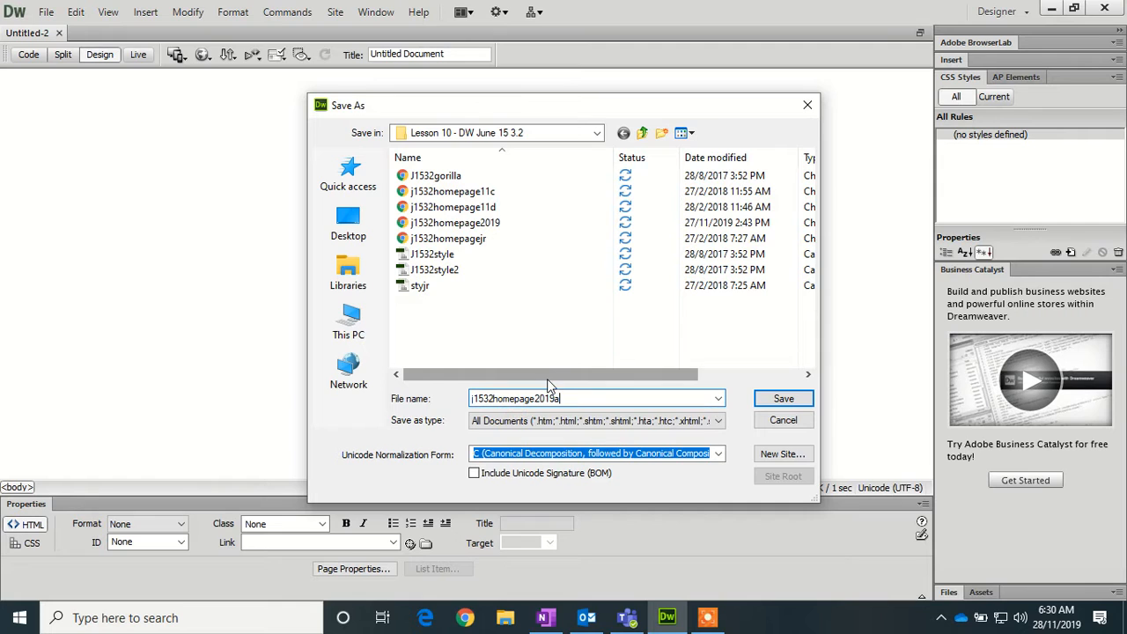
left_click(783, 401)
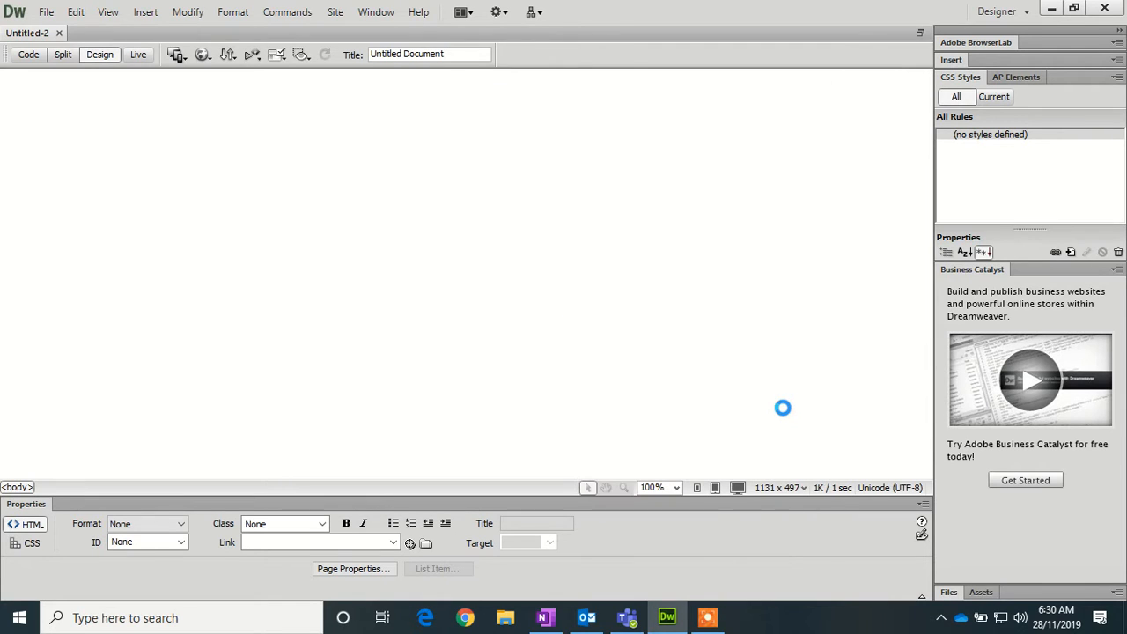
- Insert a table with 7 rows, 3 columns, 650 pixels wide and border 0
left_click(152, 15)
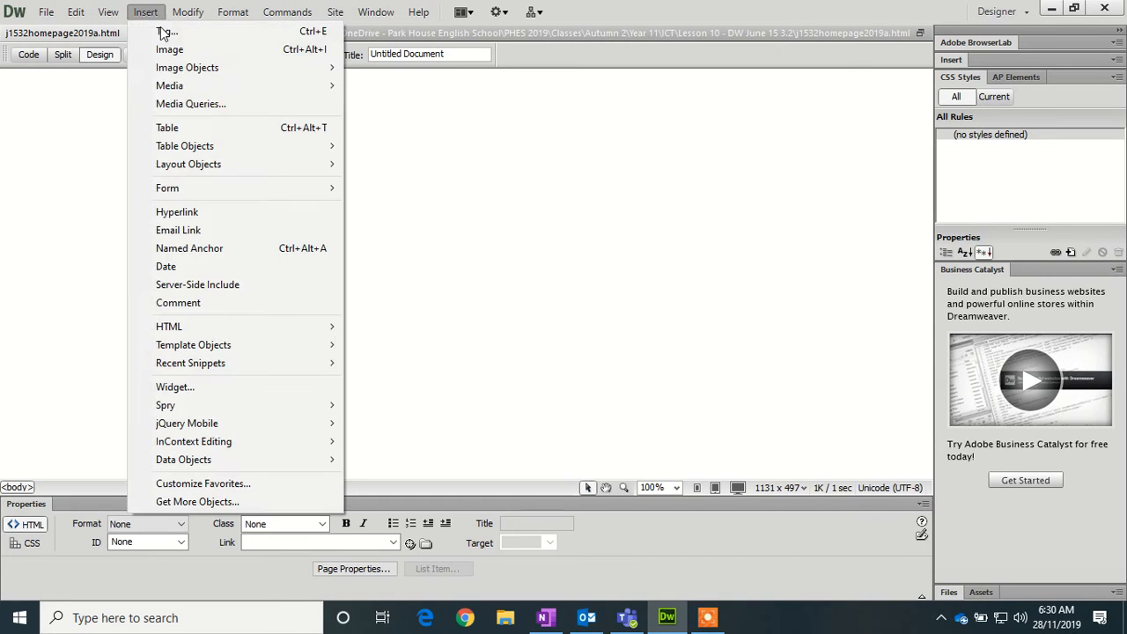
left_click(199, 127)
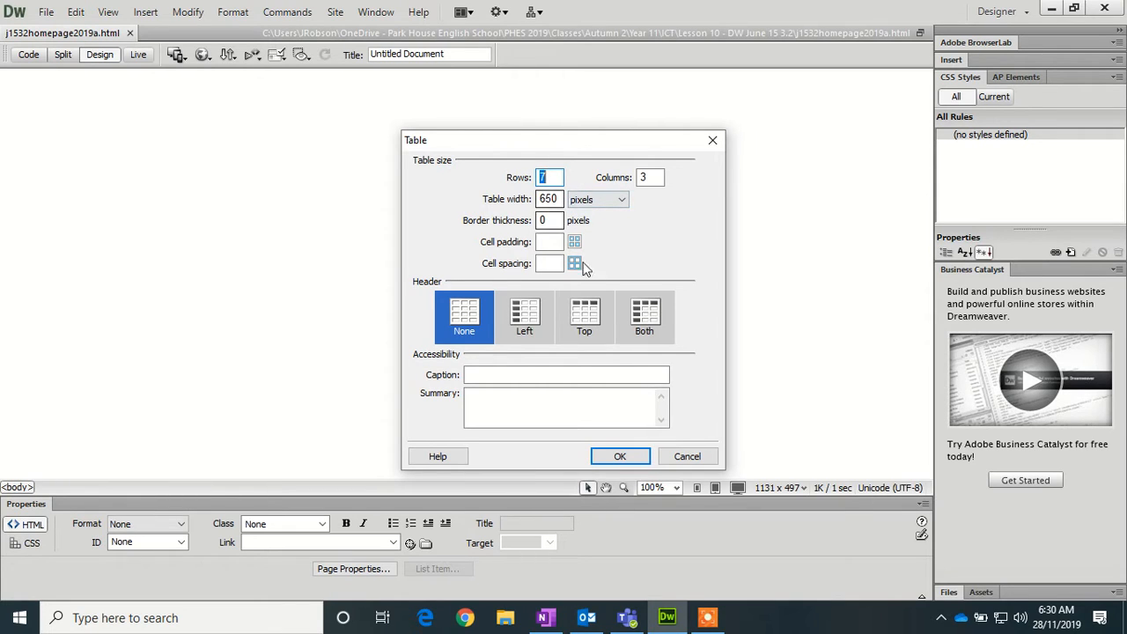
left_click(620, 457)
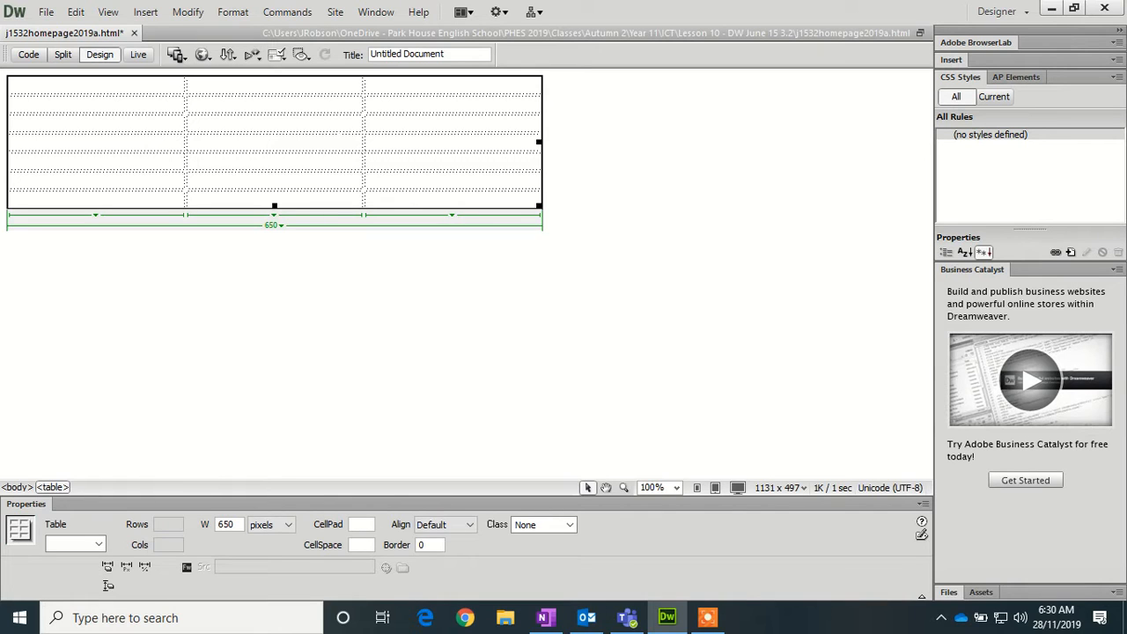
- Merge all cells of the table's top row into one cell
left_click(374, 86)
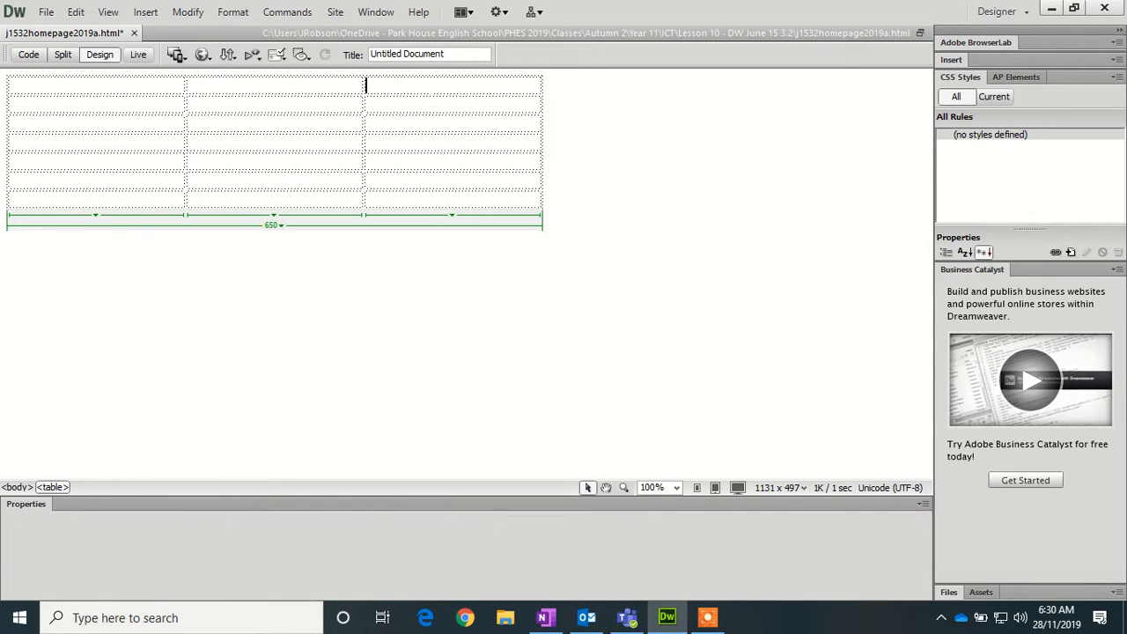
left_click_drag(374, 85, 122, 86)
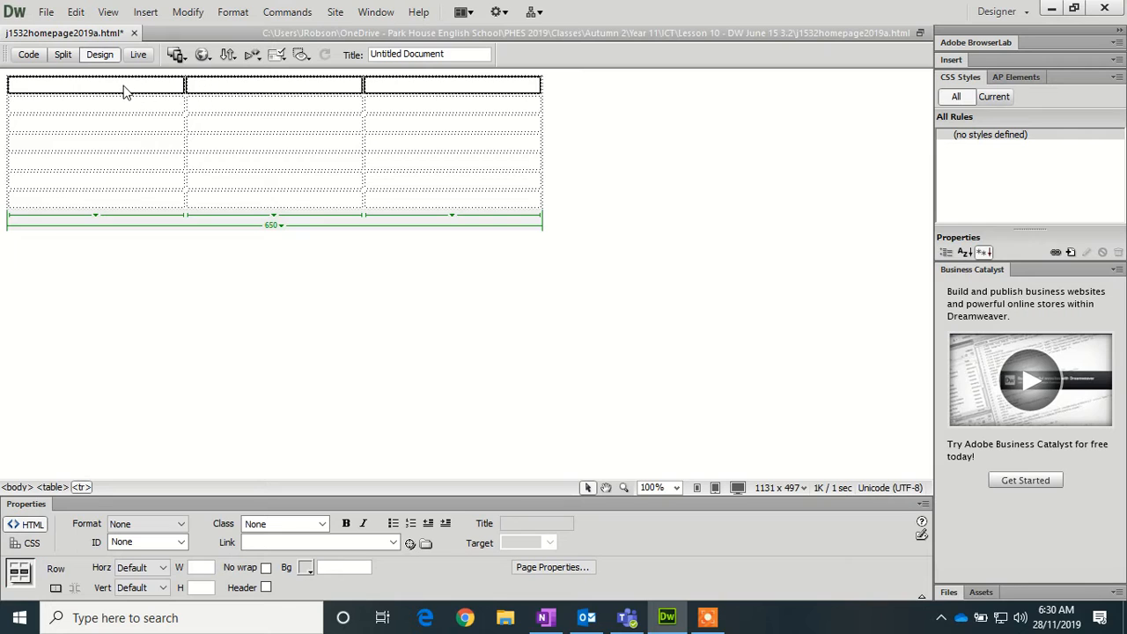
right_click(122, 87)
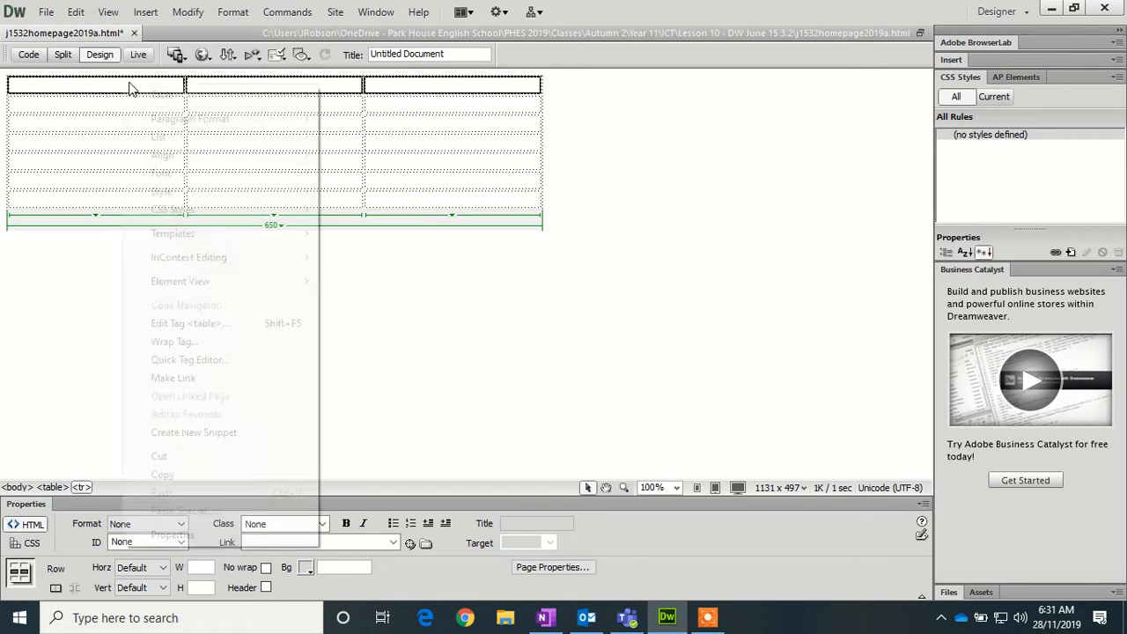
mouse_move(169, 91)
left_click(383, 122)
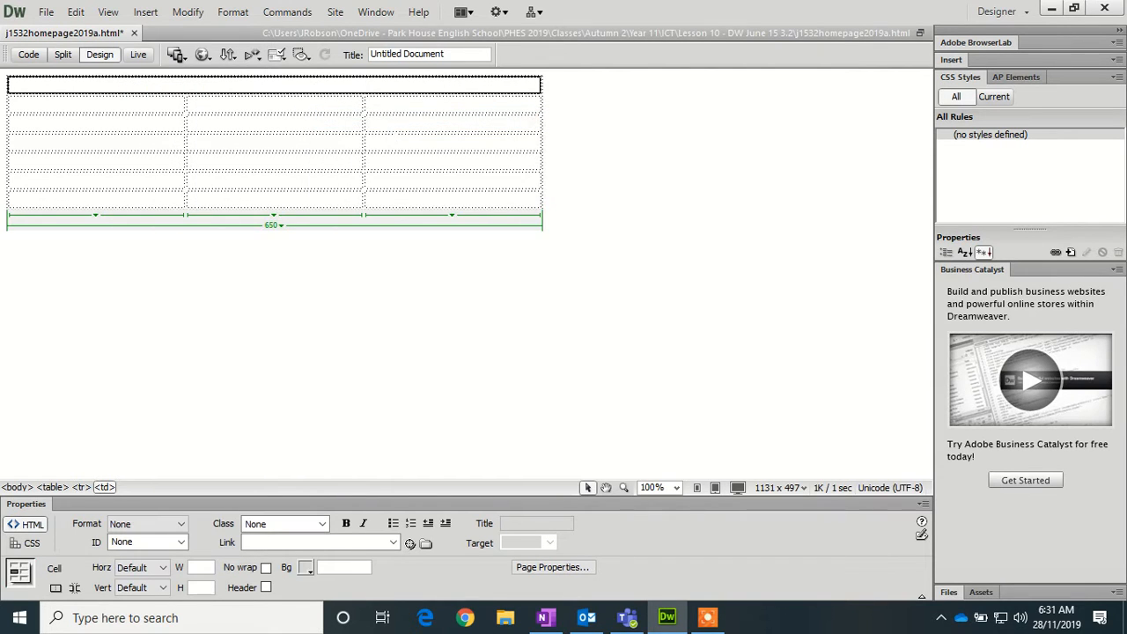
- Merge column 1 of rows 2–6 into one tall cell, and the right two cells of row 6
left_click_drag(154, 103, 154, 179)
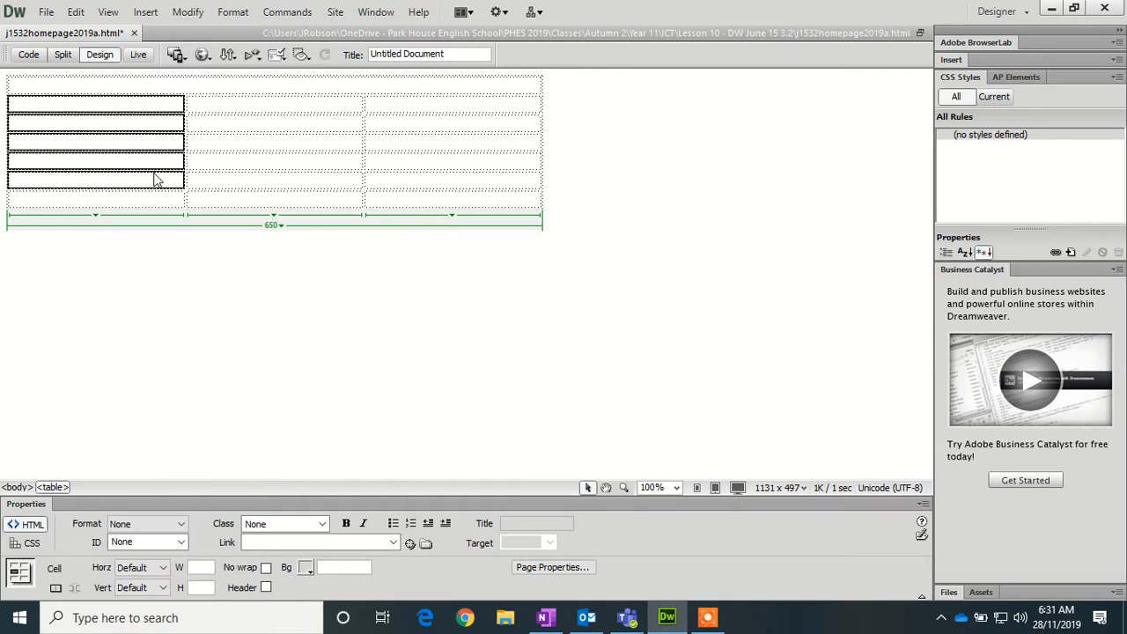
right_click(152, 181)
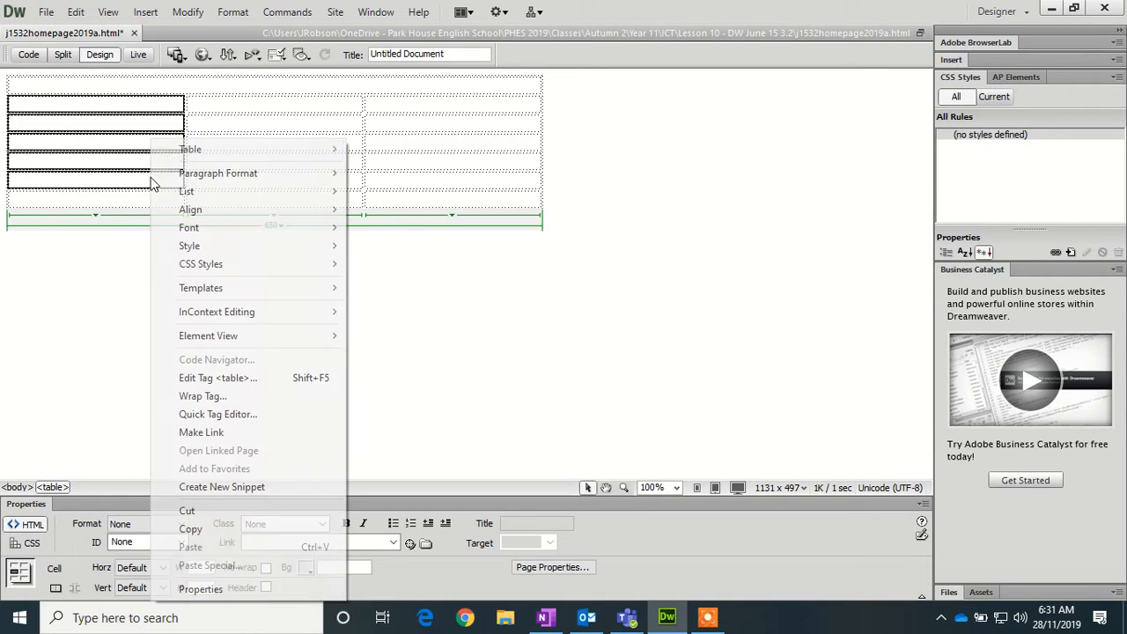
mouse_move(192, 156)
left_click(390, 173)
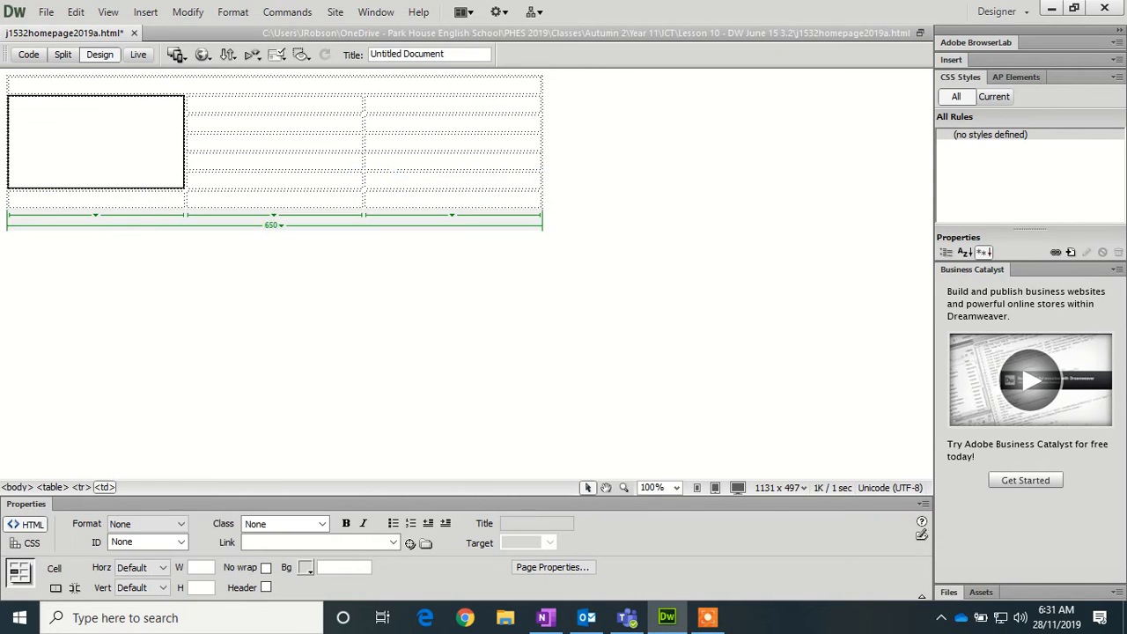
left_click_drag(396, 181, 304, 181)
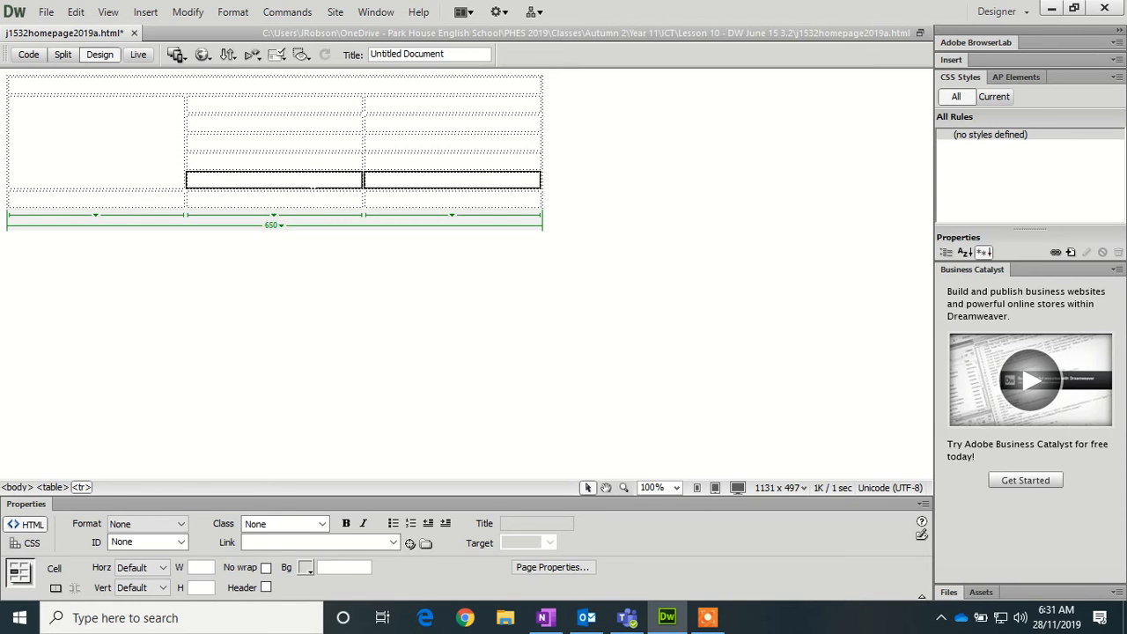
right_click(305, 180)
mouse_move(458, 159)
left_click(567, 174)
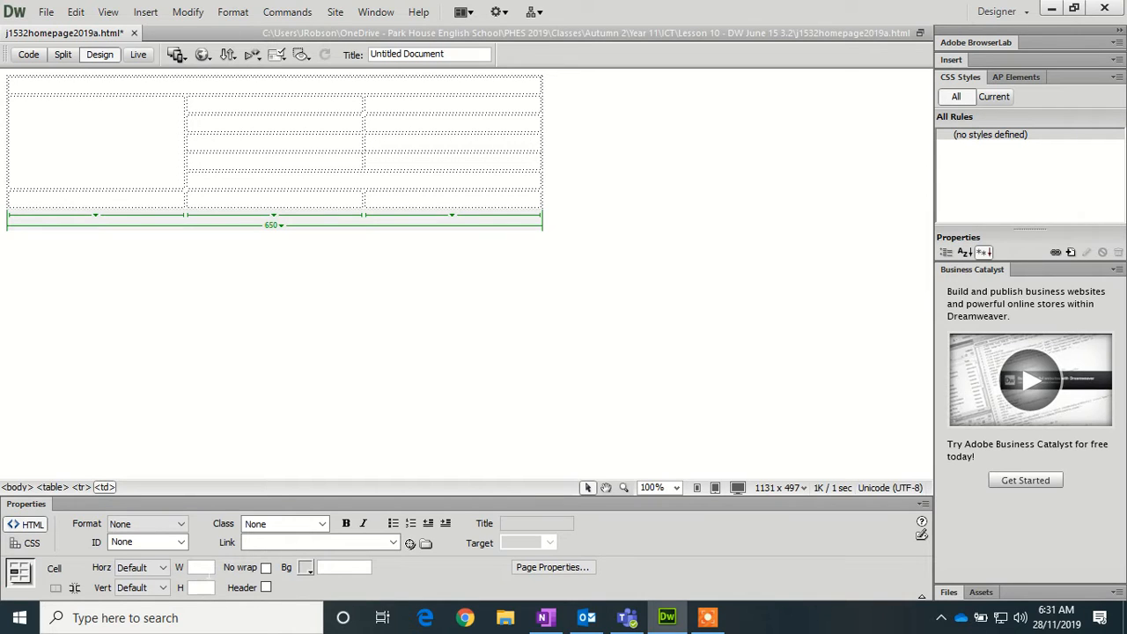
- Give the top cell an 80 px height and the tall left cell a 250 px width
left_click(202, 569)
type("600")
key("Tab")
type("80")
key("Return")
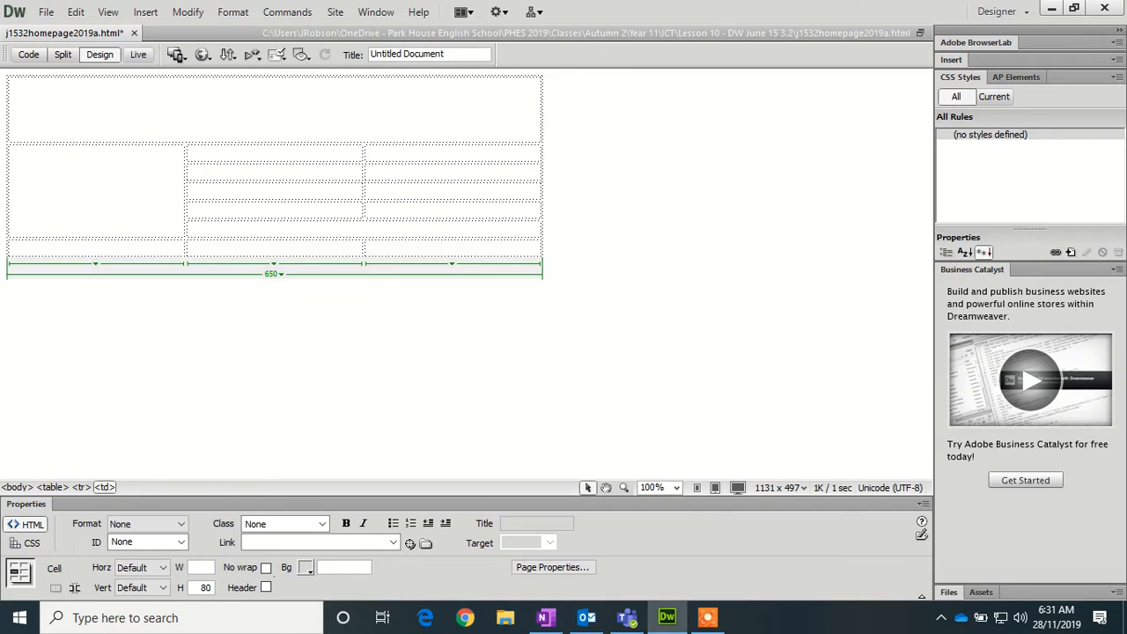
left_click(88, 191)
type("250")
left_click(211, 588)
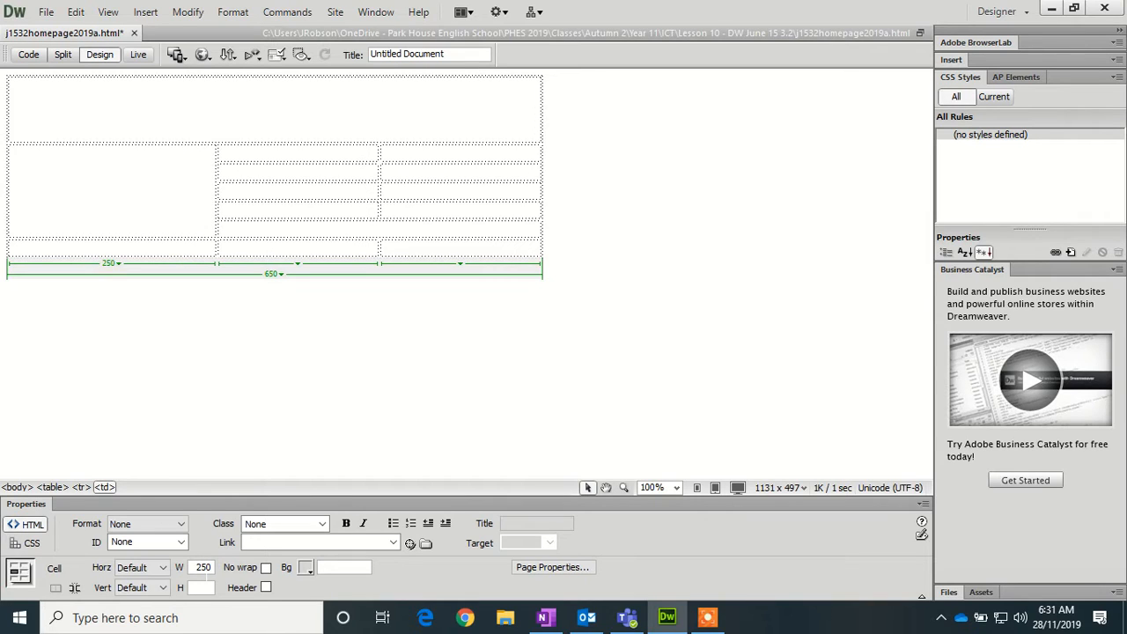
type("600")
- Make the middle column 200 px wide and the second row 130 px high
left_click(283, 158)
type("200")
key("BackSpace")
key("BackSpace")
key("BackSpace")
type("200")
key("Tab")
type("130")
key("Return")
- Size the right cell of row 2 to 200 wide by 130 high, correcting a 230 width
left_click(435, 196)
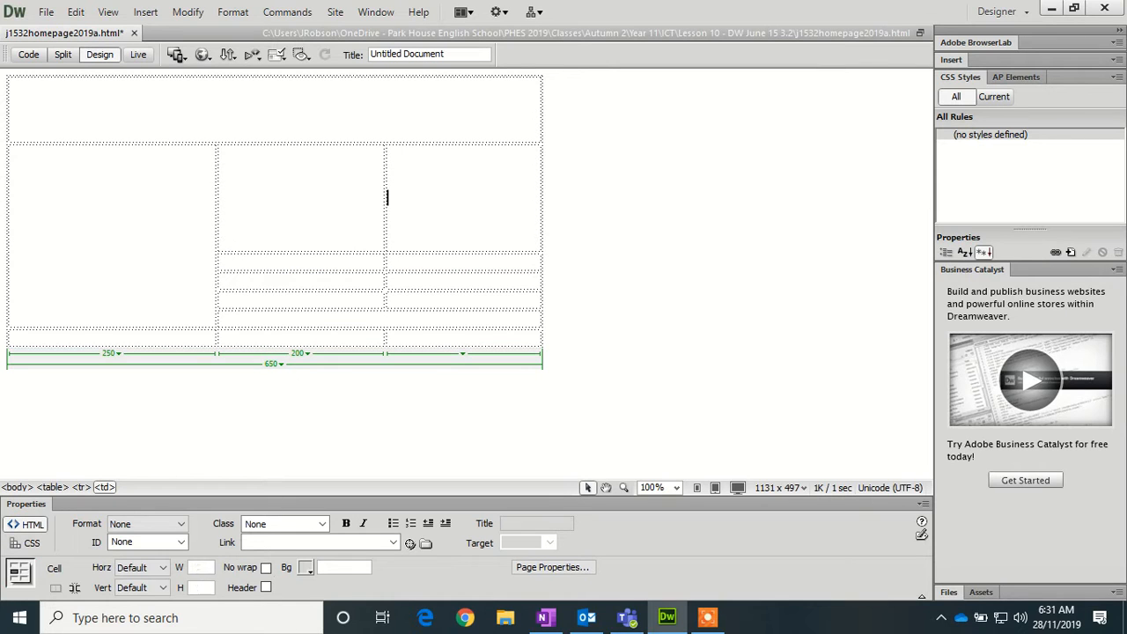
left_click(190, 571)
type("230")
key("Tab")
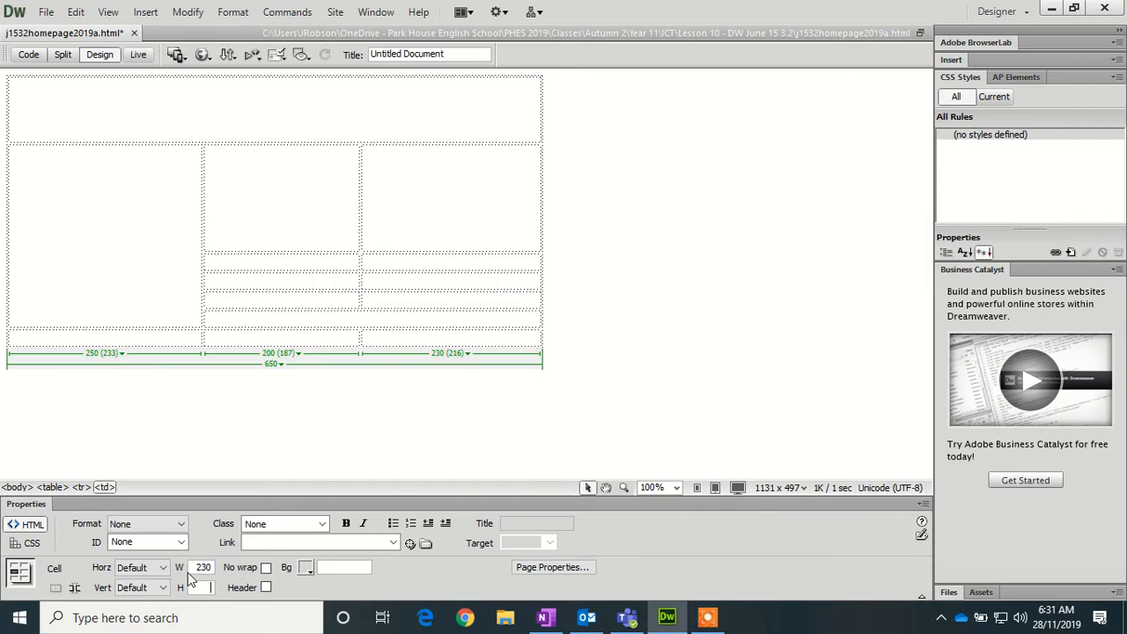
left_click(212, 570)
key("BackSpace")
key("BackSpace")
type("00")
key("Tab")
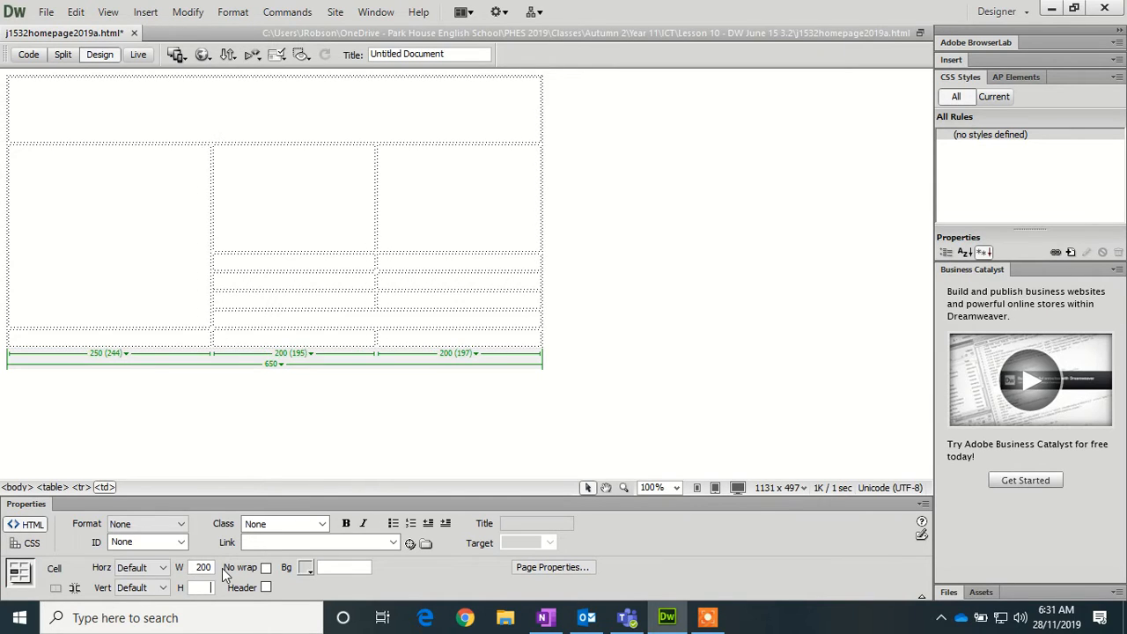
type("130")
- Size the middle cell of the next row to 200 by 130
left_click(256, 262)
left_click(203, 568)
type("230")
key("Tab")
type("100")
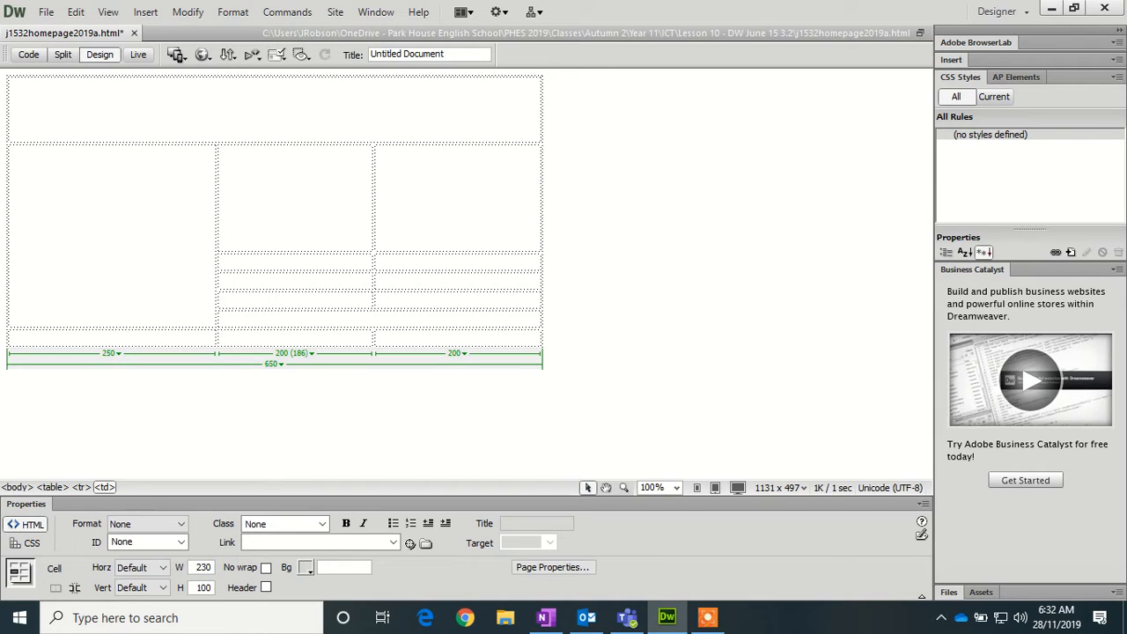
key("BackSpace")
key("BackSpace")
type("30")
key("Return")
key("BackSpace")
key("BackSpace")
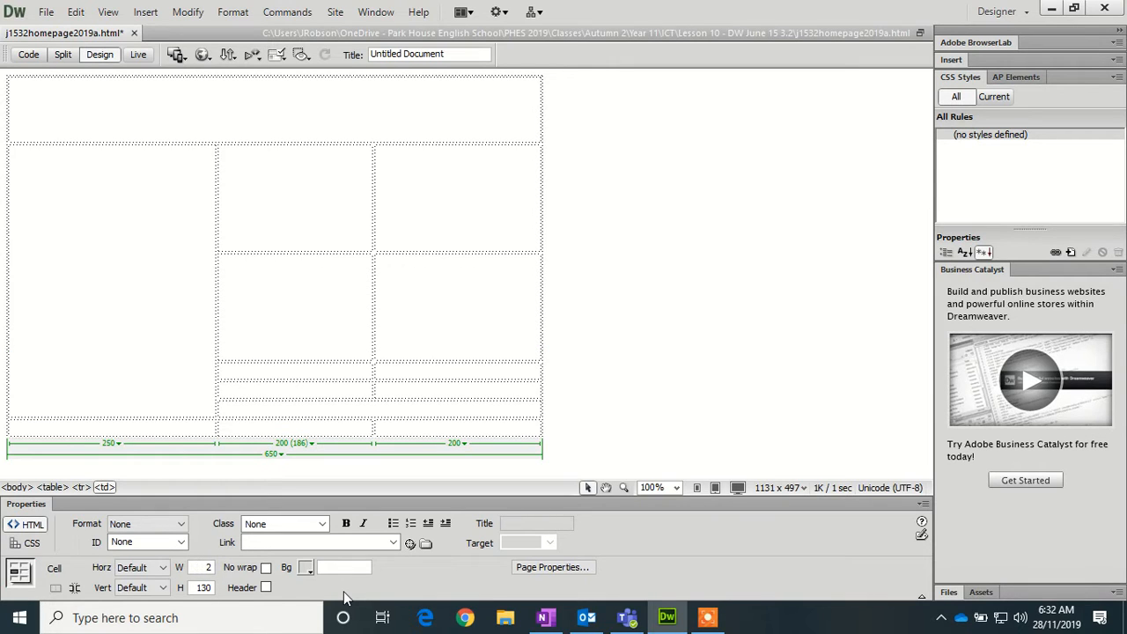
type("00")
key("Tab")
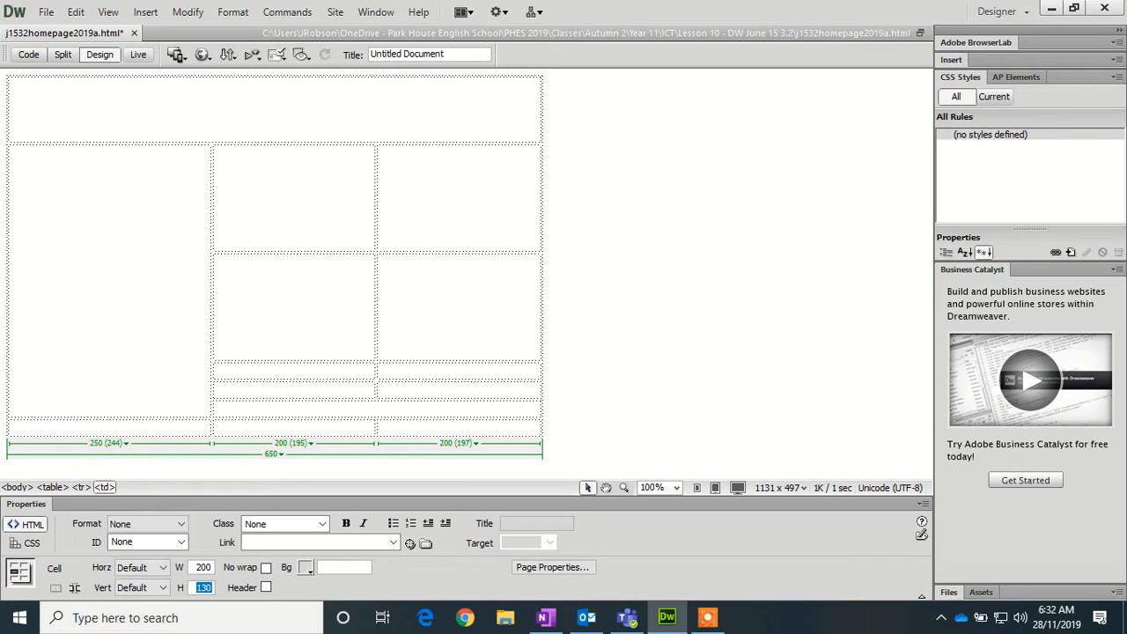
- Give the next right-column cell a 200 width and the following picture cell a 130 height
left_click(378, 306)
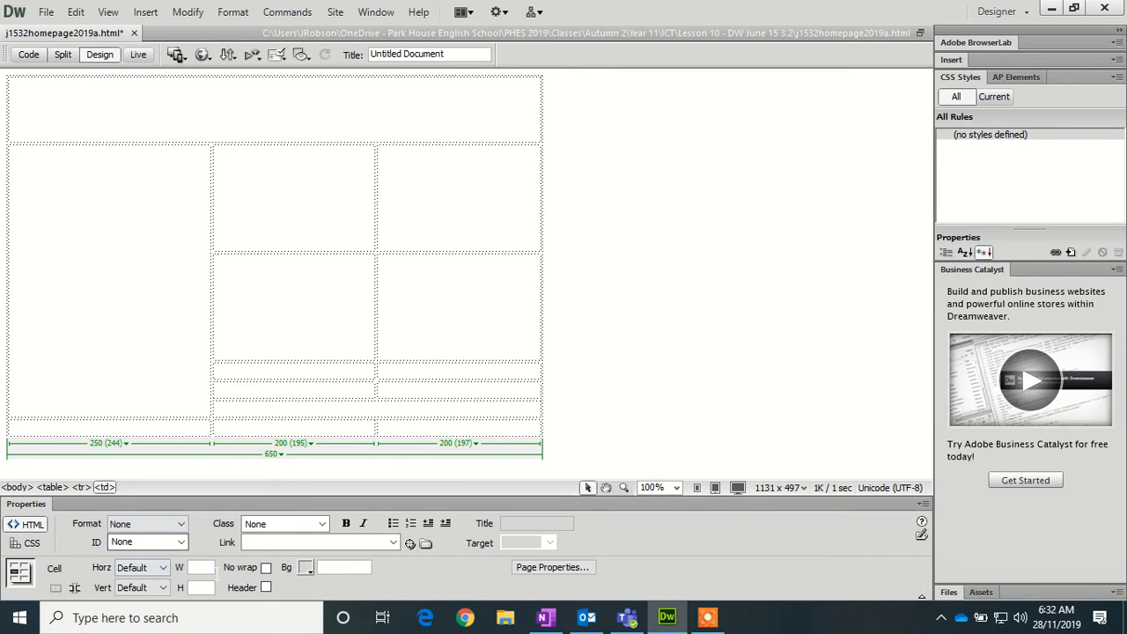
left_click(209, 568)
type("200")
key("Return")
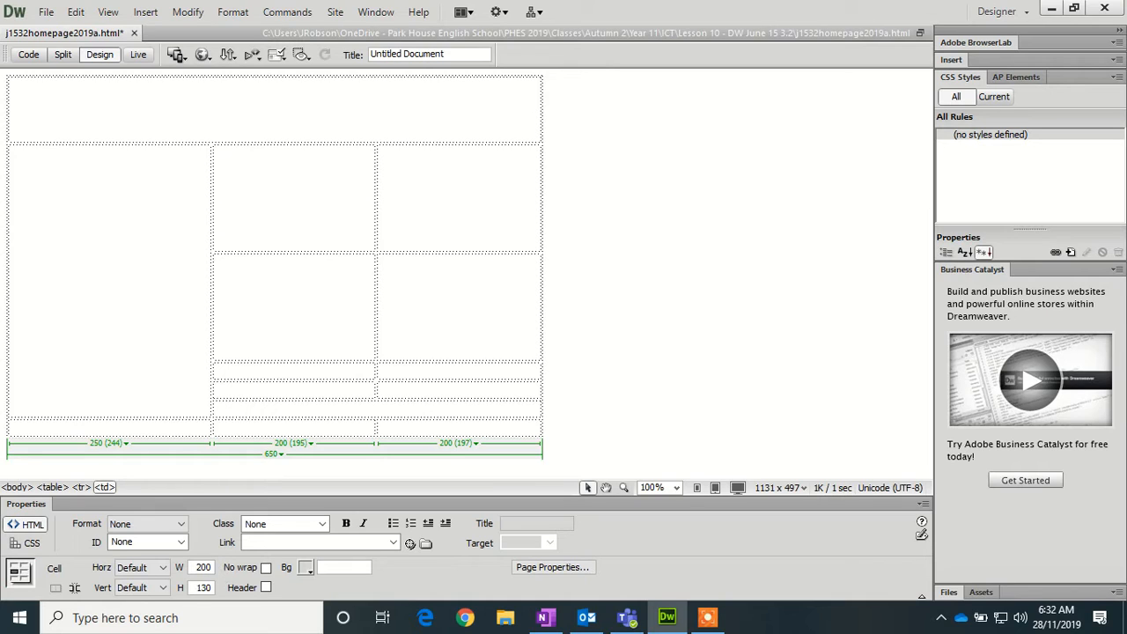
left_click(214, 370)
type("200")
key("Tab")
type("130")
key("Return")
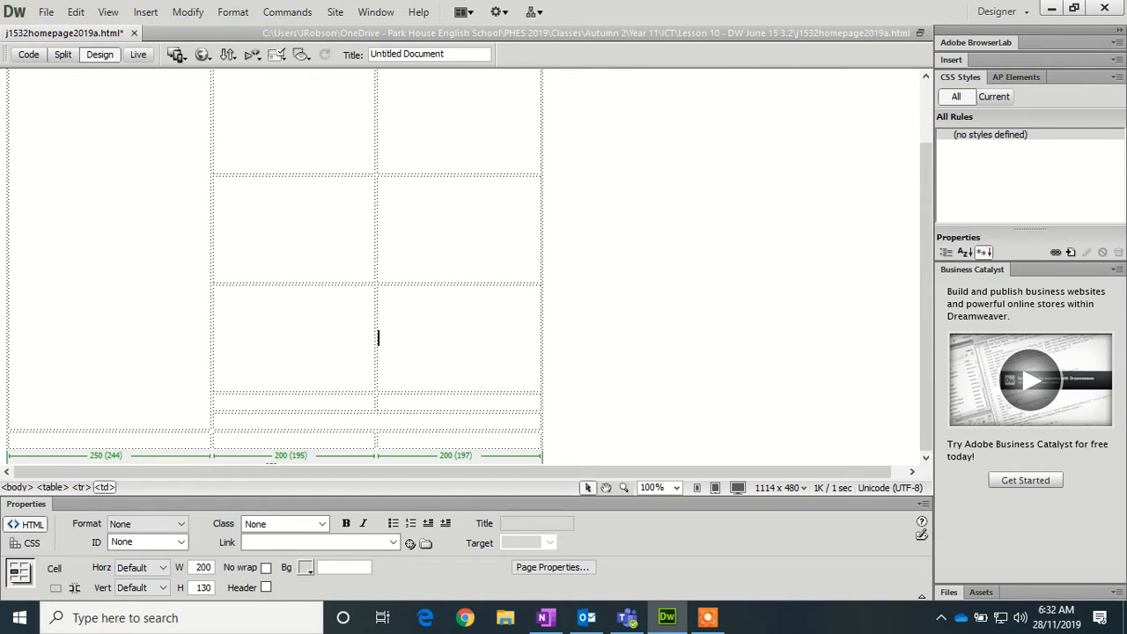
- Set the remaining picture cells to 200 wide by 130 high
left_click(202, 567)
type("200")
type("130")
left_click(299, 402)
type("200130")
key("Return")
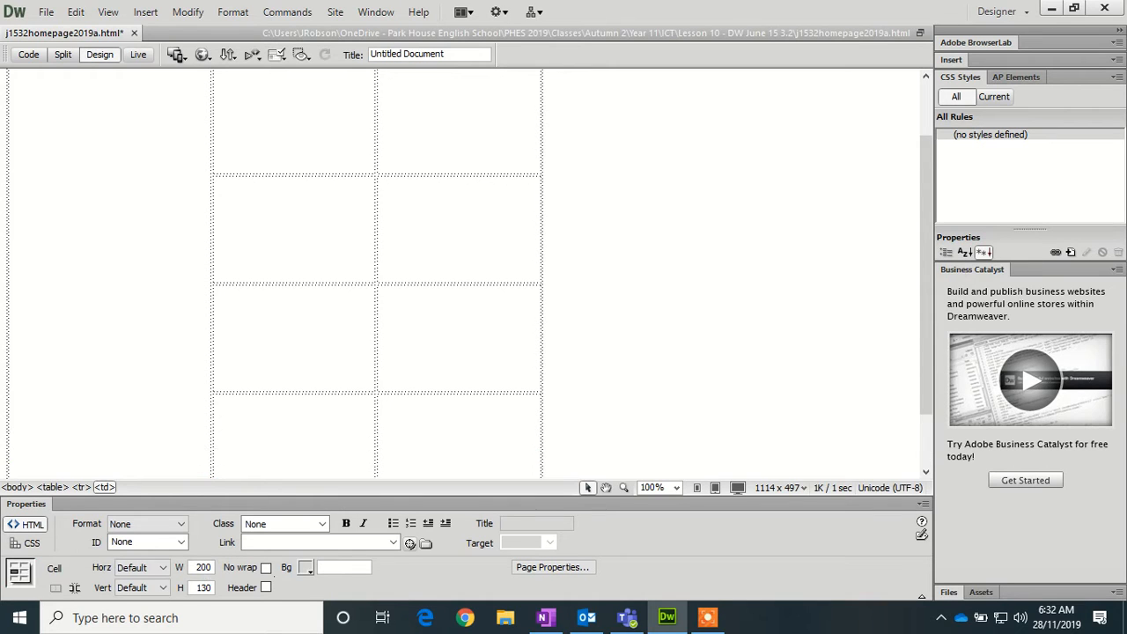
scroll(463, 273, "down", 2)
left_click(378, 372)
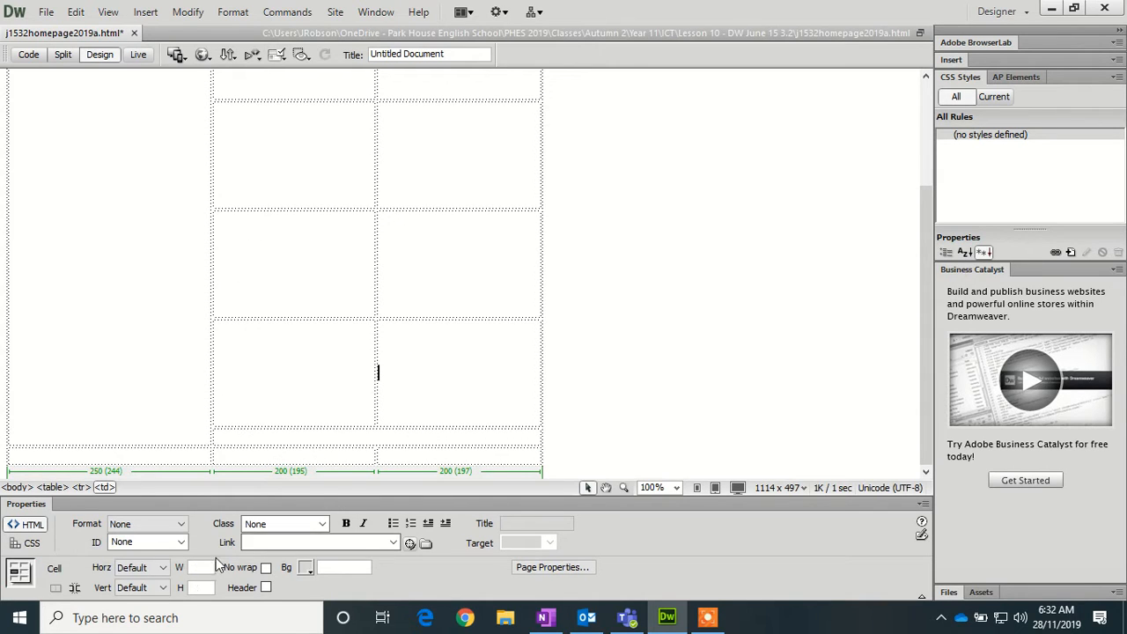
type("200")
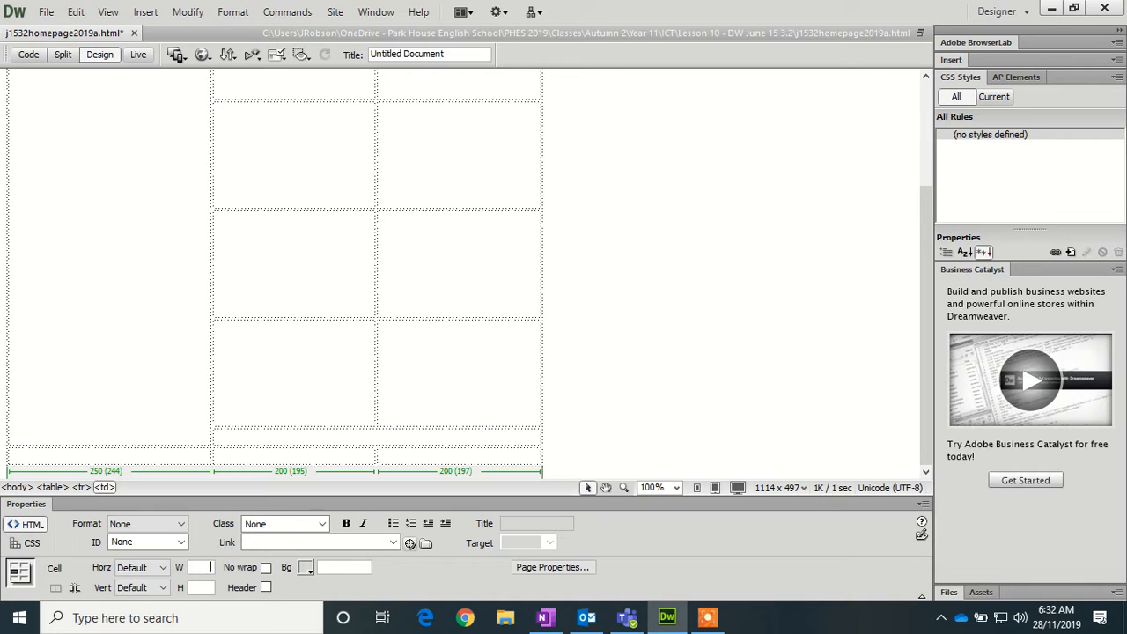
key("Tab")
type("130")
- Give the wide cell beneath the picture grid a 400 width and 80 height
left_click(273, 438)
left_click(200, 569)
type("400")
key("Tab")
type("80")
key("Return")
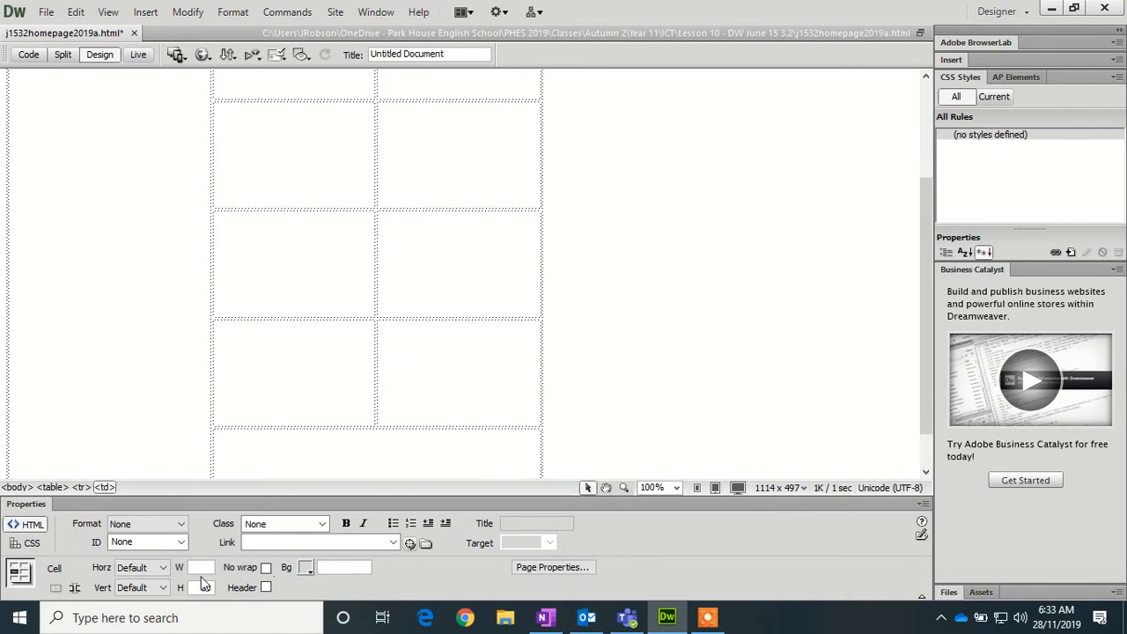
scroll(315, 471, "down", 1)
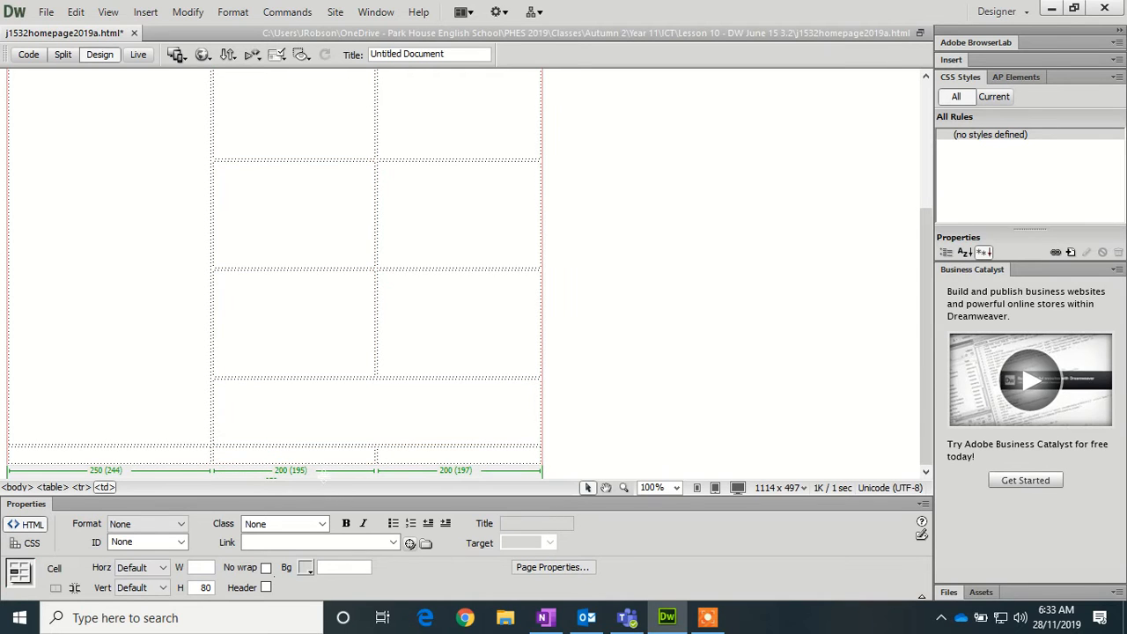
- Merge the table's bottom row into a single full-width cell
left_click_drag(396, 456, 176, 458)
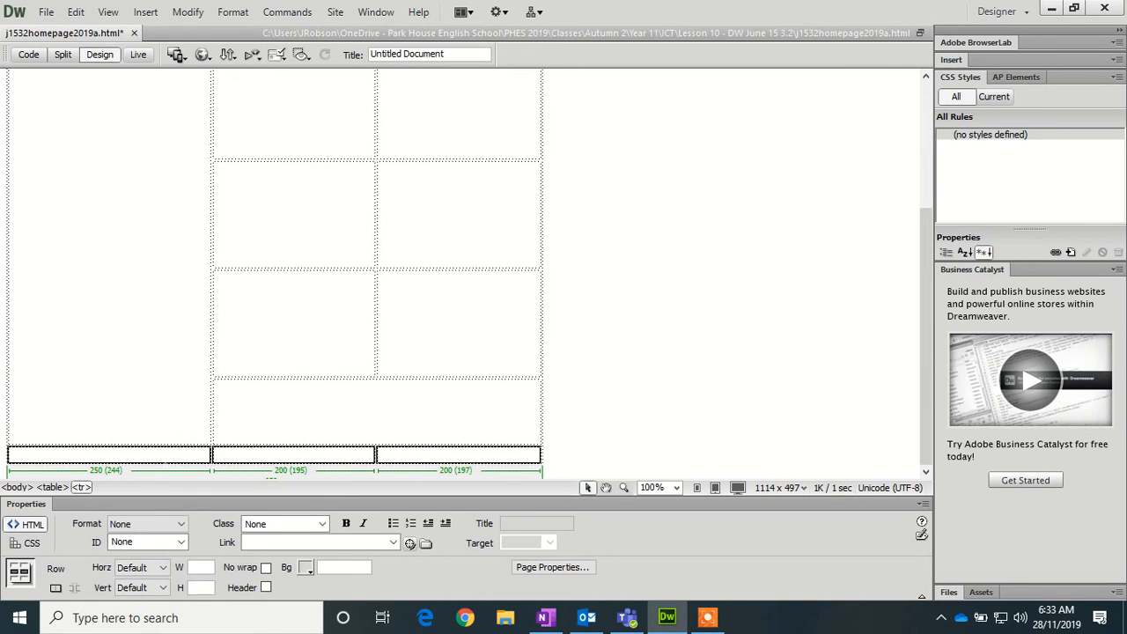
right_click(164, 453)
mouse_move(279, 152)
left_click(405, 174)
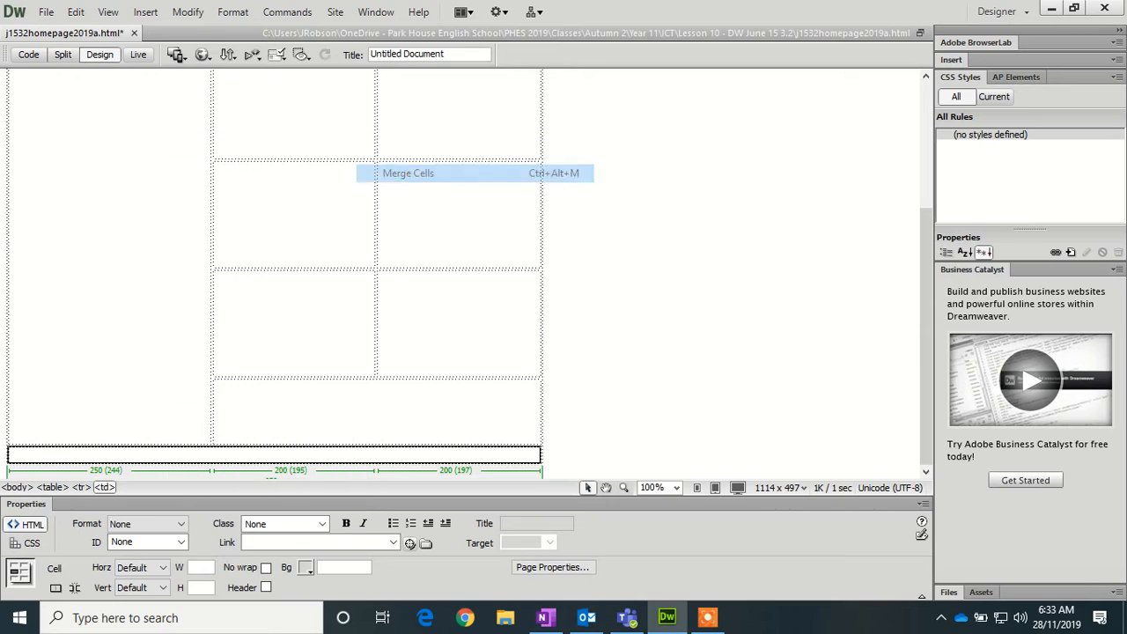
- Set the merged bottom cell's height to 80
left_click(173, 455)
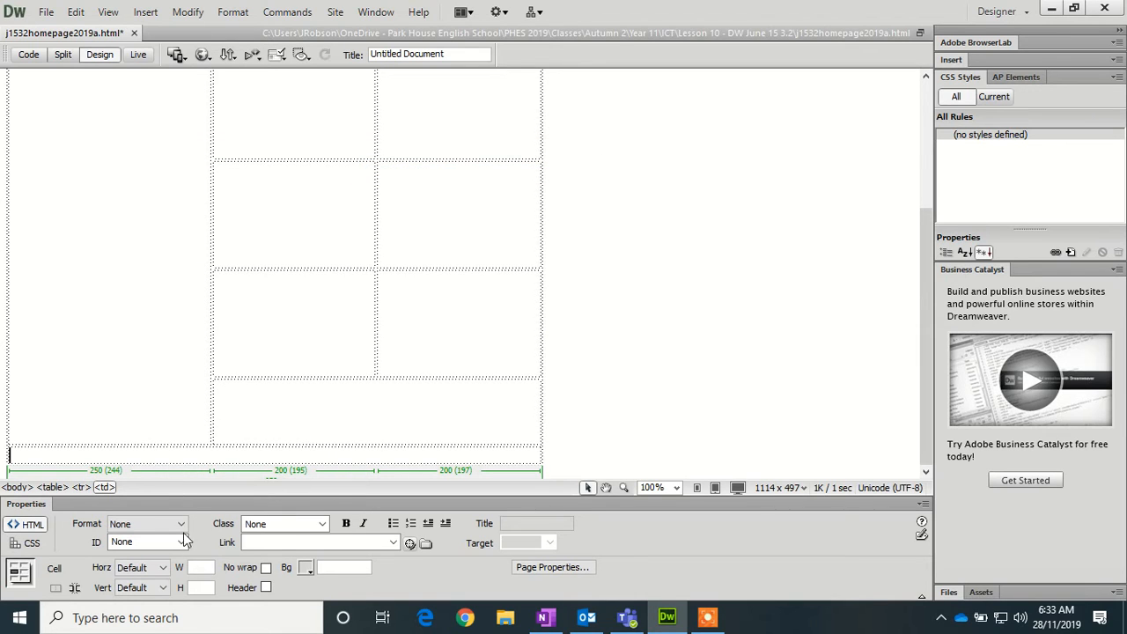
left_click(209, 572)
left_click(209, 588)
type("80")
key("Return")
scroll(465, 273, "up", 3)
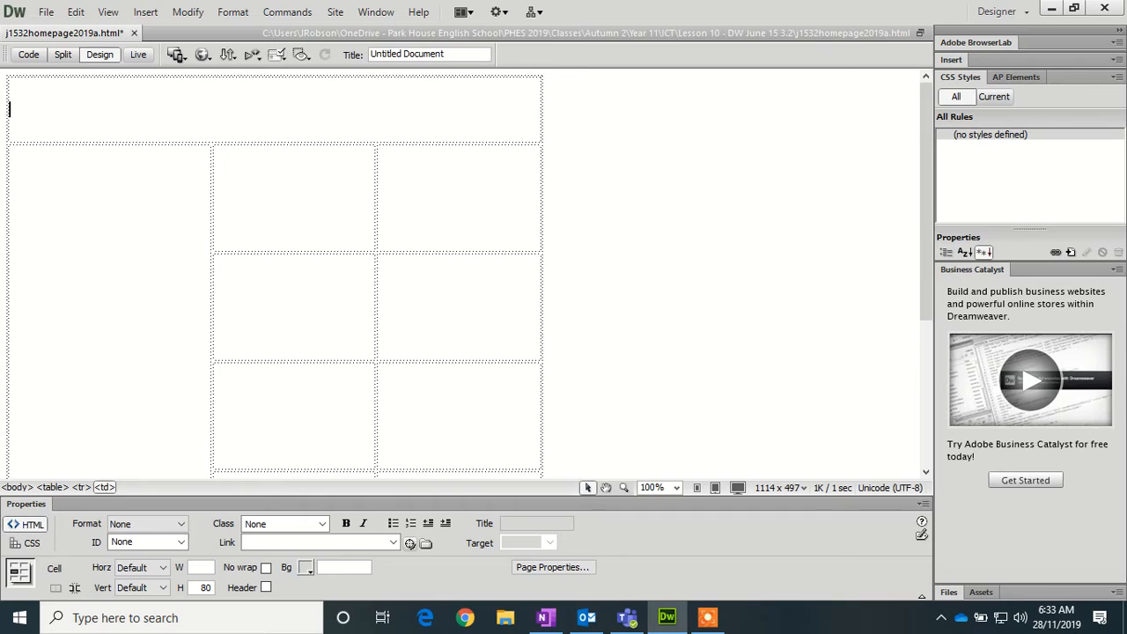
- Type 'Tawara Wildlife Conservation Trust' in the top cell and format it as Heading 1
type("Tawara W")
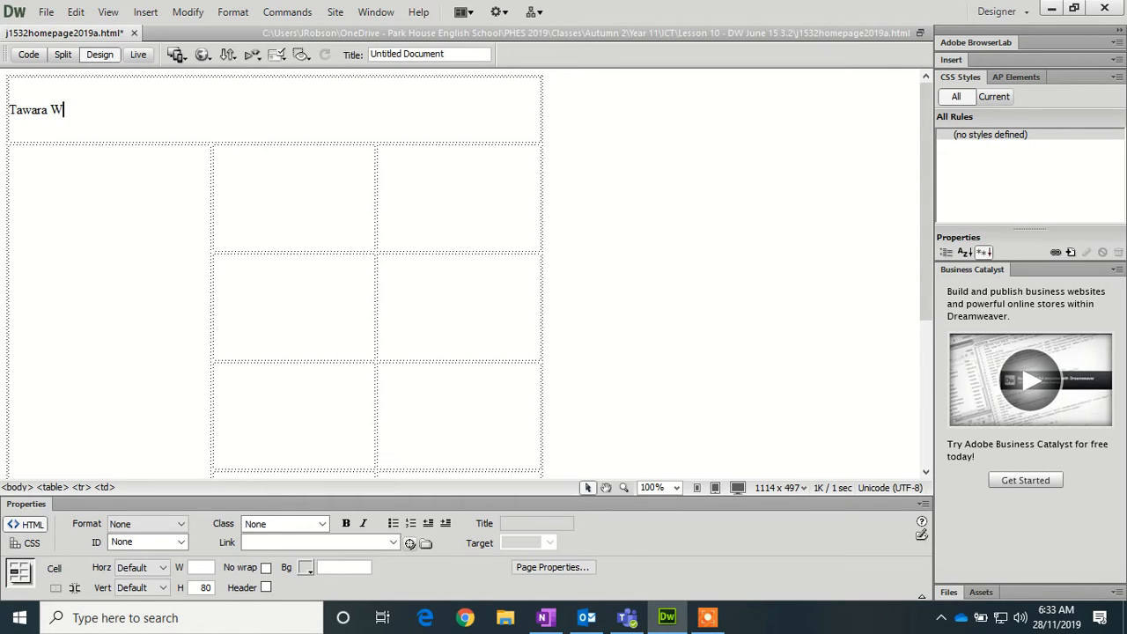
type("ildlife")
type("Conservation ")
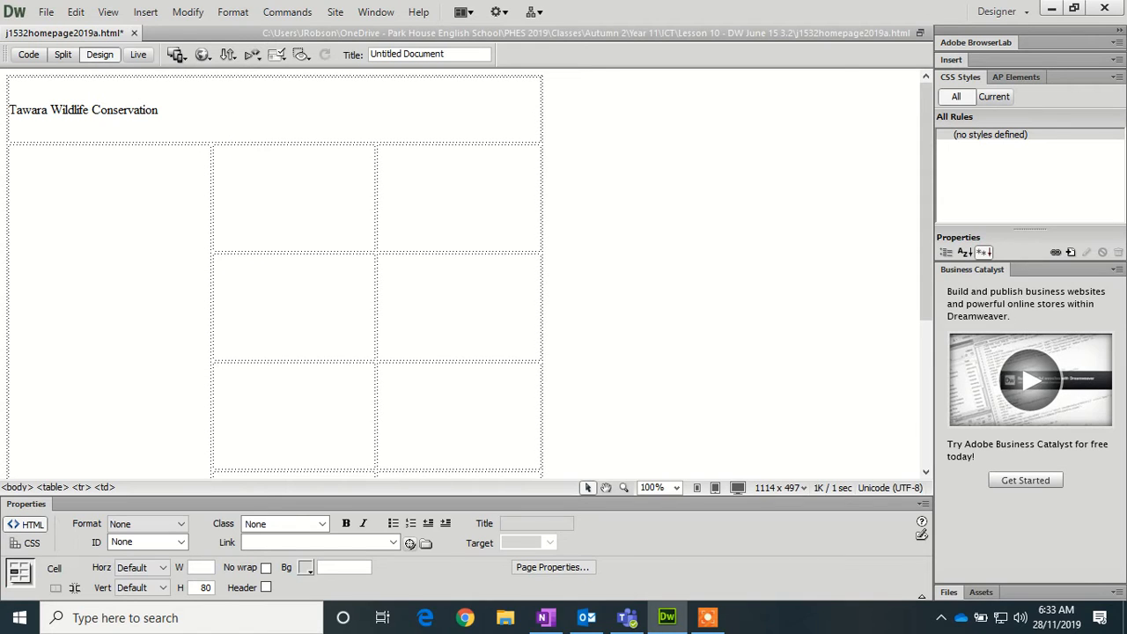
type("Trust")
left_click_drag(188, 110, 9, 110)
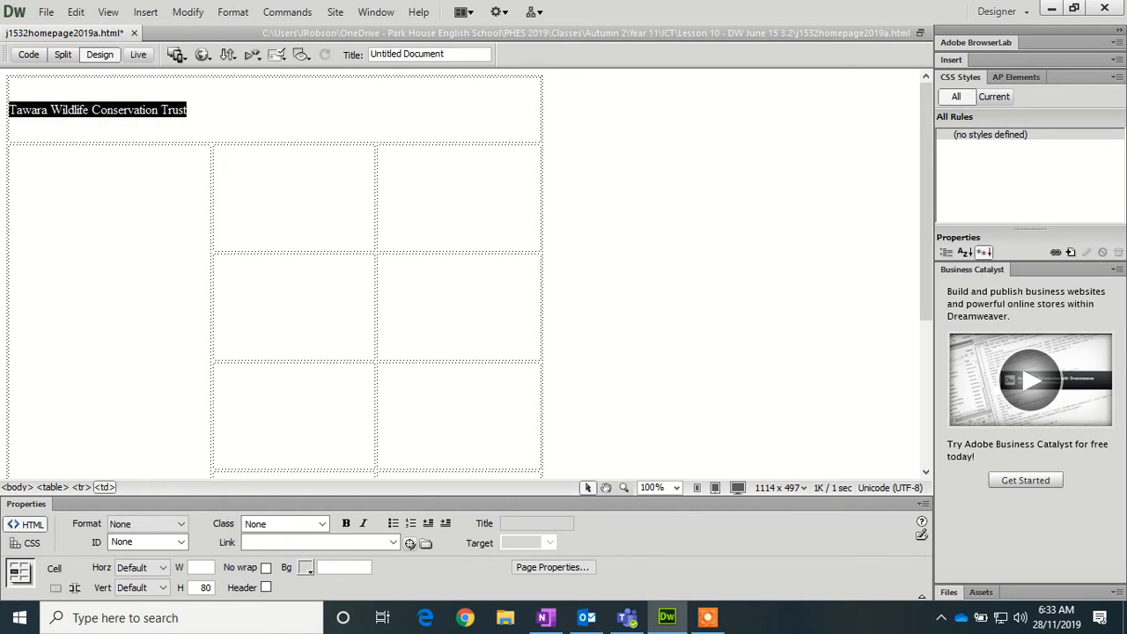
left_click(181, 524)
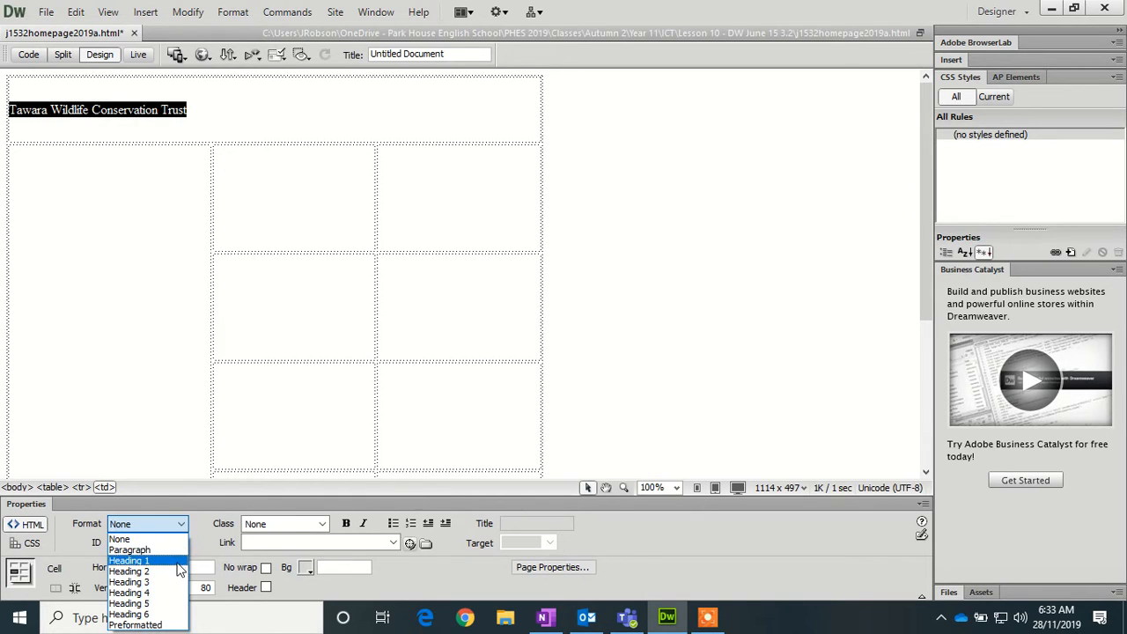
left_click(177, 562)
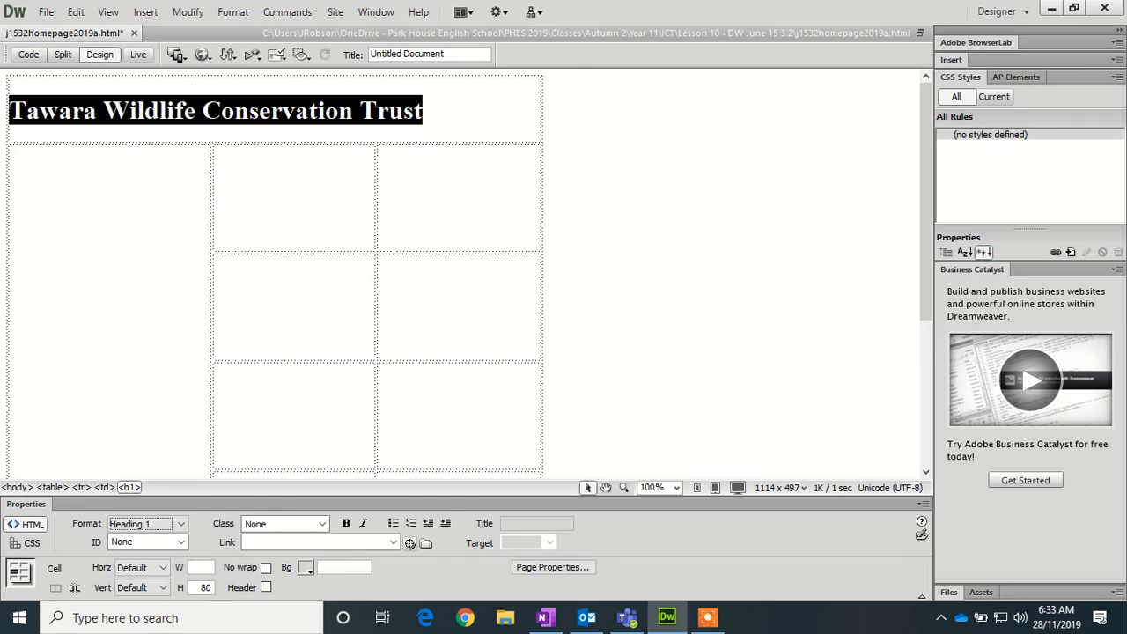
left_click(215, 197)
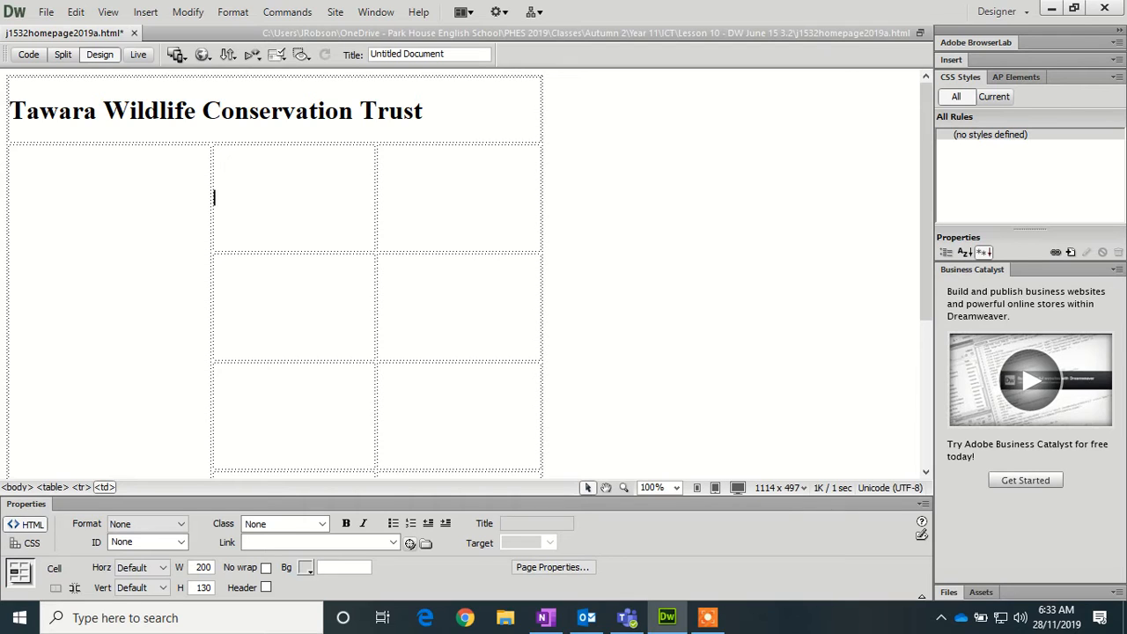
- Enter an 'Edited by' line with the editor's name and ID in the wide cell, formatted Heading 3
scroll(264, 308, "down", 3)
left_click(308, 426)
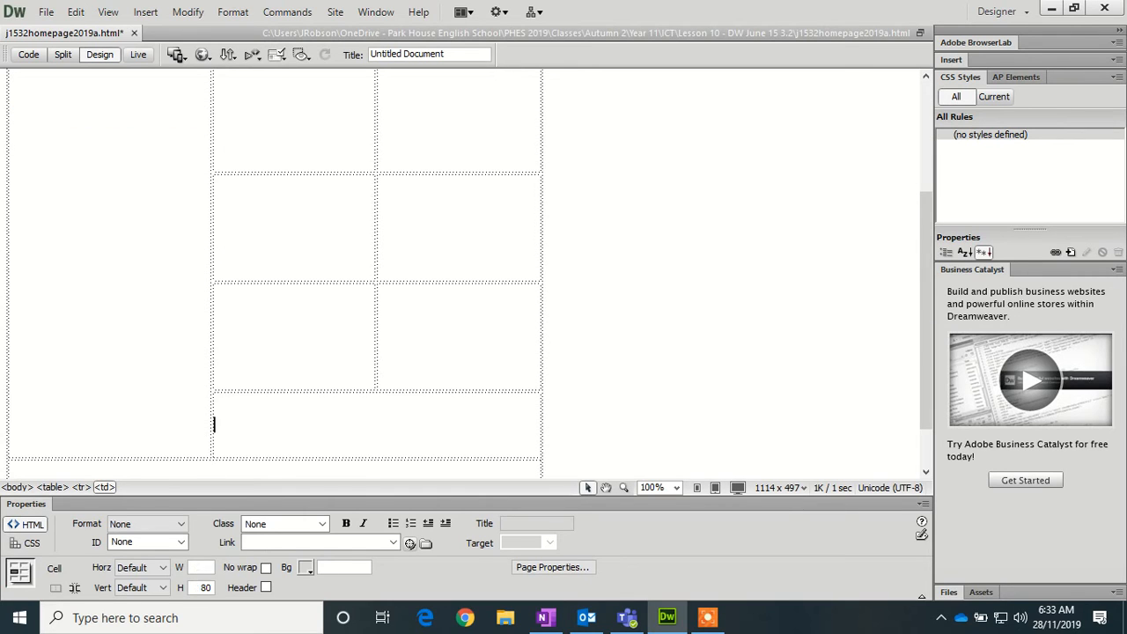
type("Edited by")
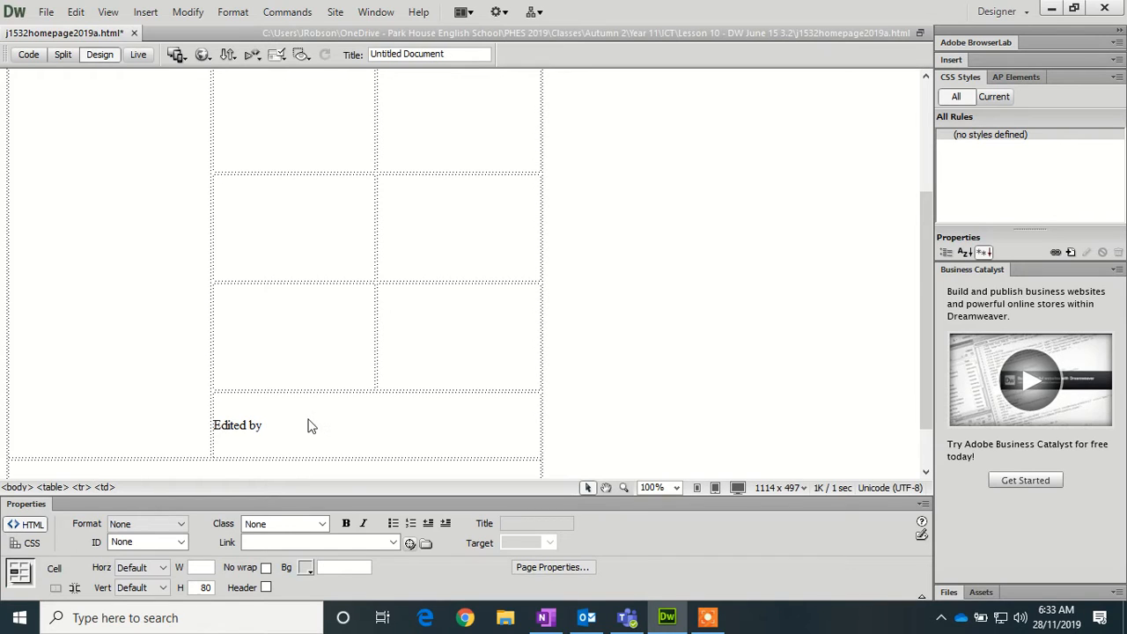
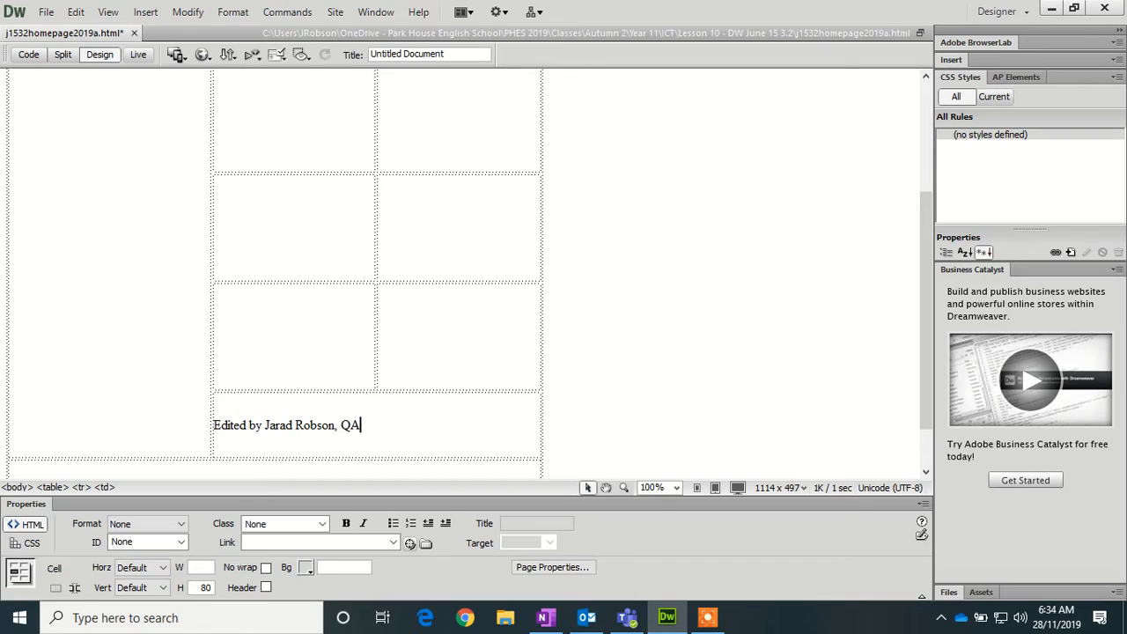
key("ctrl+shift+Left")
key("ctrl+shift+Left")
key("ctrl+shift+Left")
key("ctrl+shift+Left")
key("ctrl+shift+Left")
key("ctrl+shift+Left")
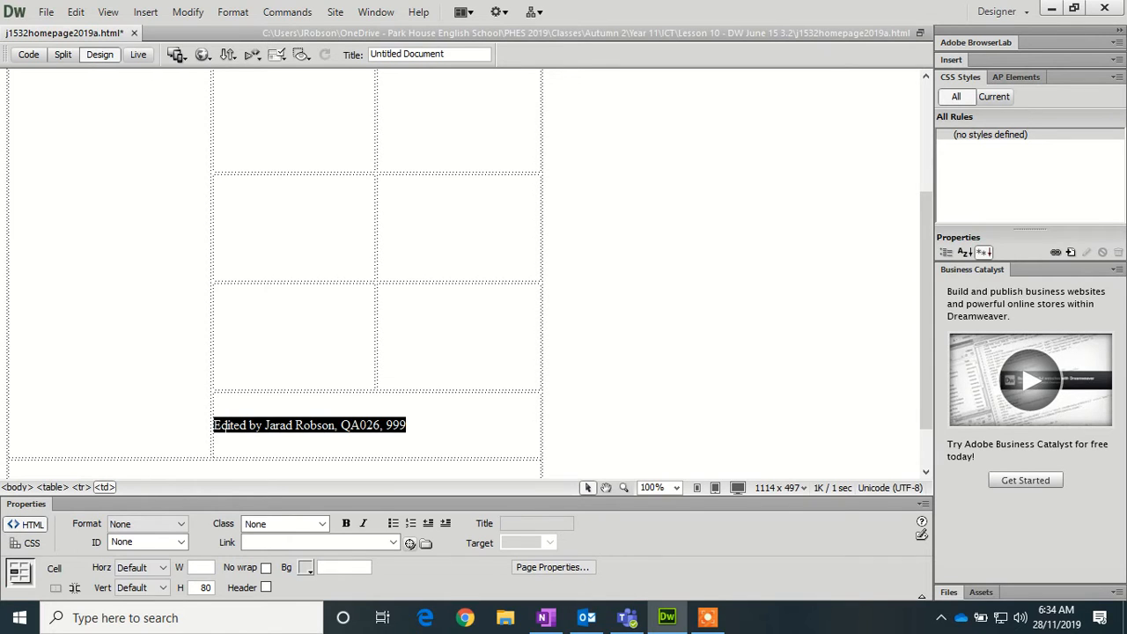
left_click(167, 524)
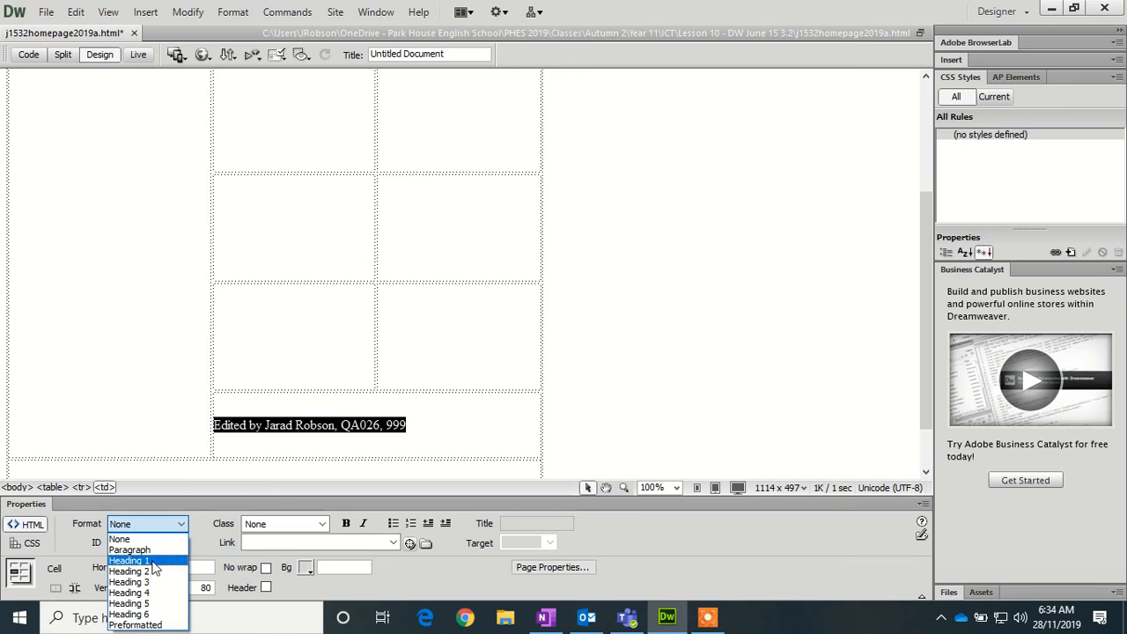
left_click(146, 582)
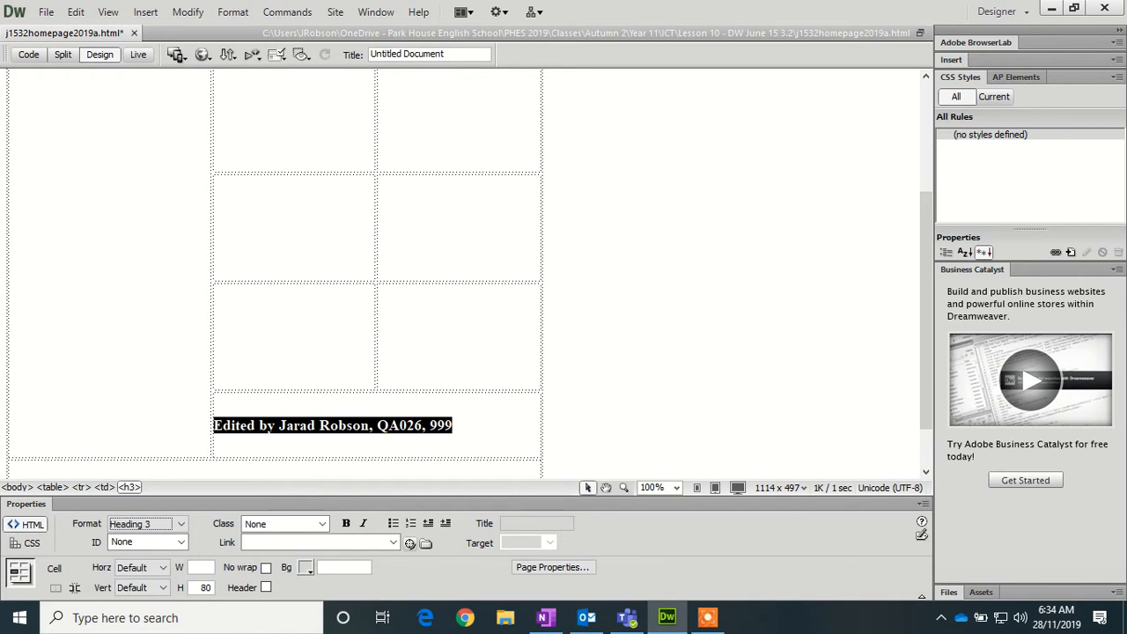
key("Tab")
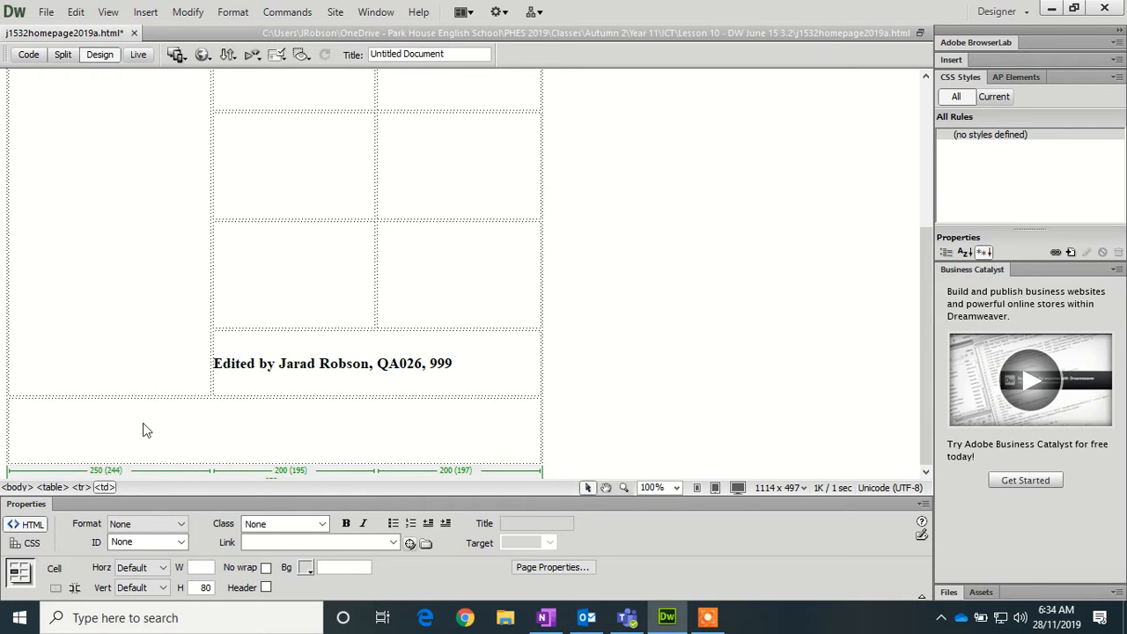
- Type 'Click here for top of page' in the bottom cell and format it as Heading 3
type("Click here ")
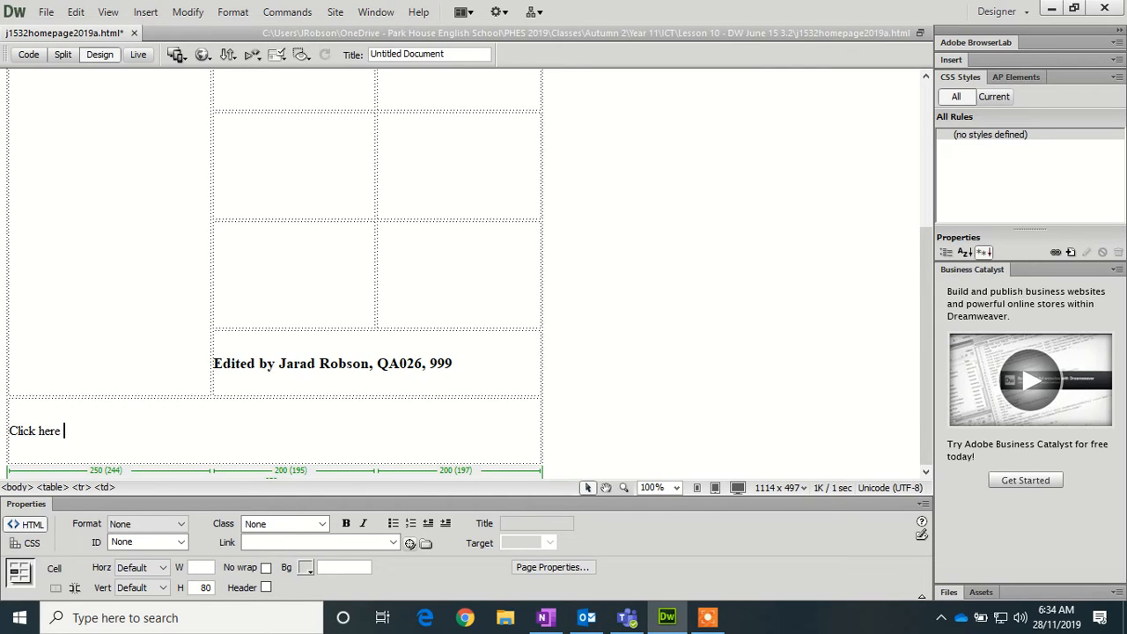
type("for the top of")
type(" the")
key("BackSpace")
key("BackSpace")
key("BackSpace")
key("BackSpace")
type("page")
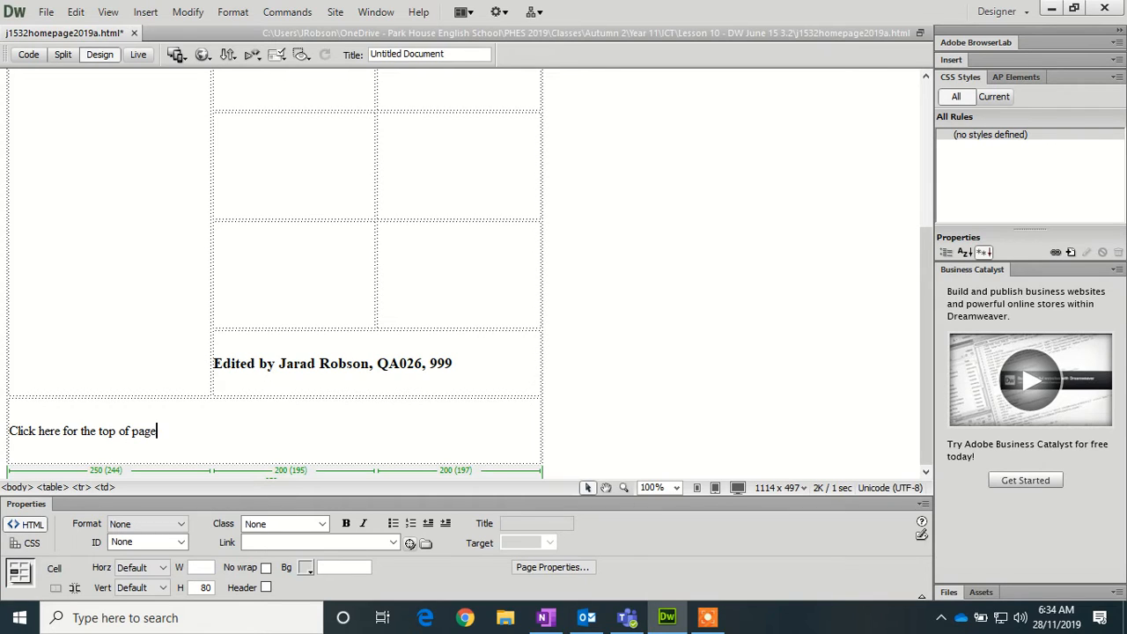
key("BackSpace")
key("BackSpace")
key("BackSpace")
key("BackSpace")
left_click_drag(139, 432, 9, 433)
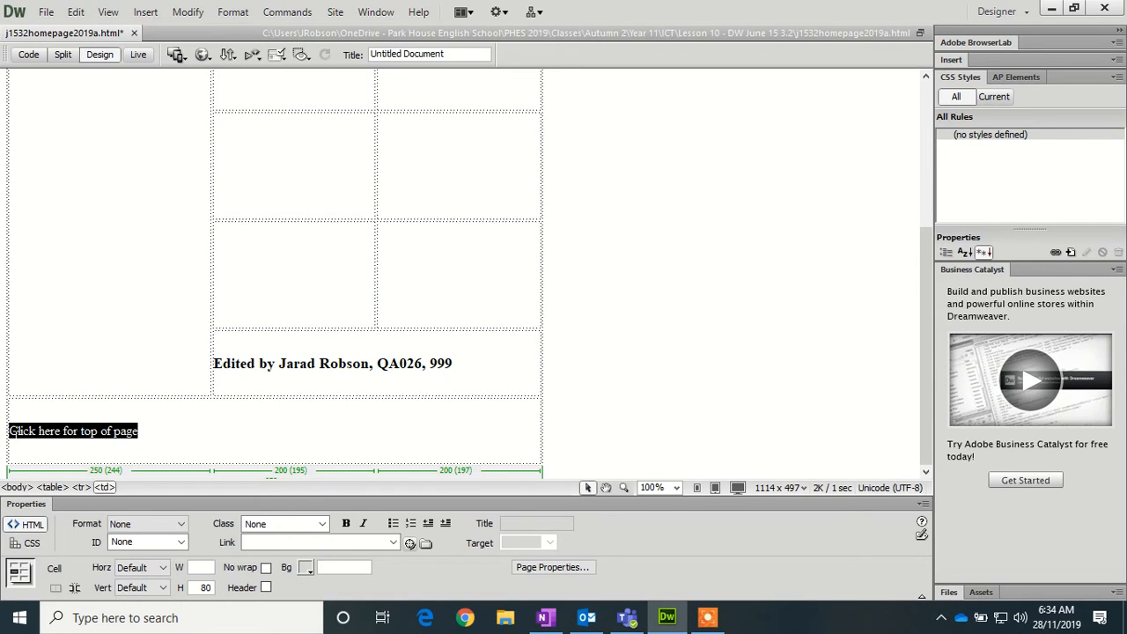
left_click(180, 525)
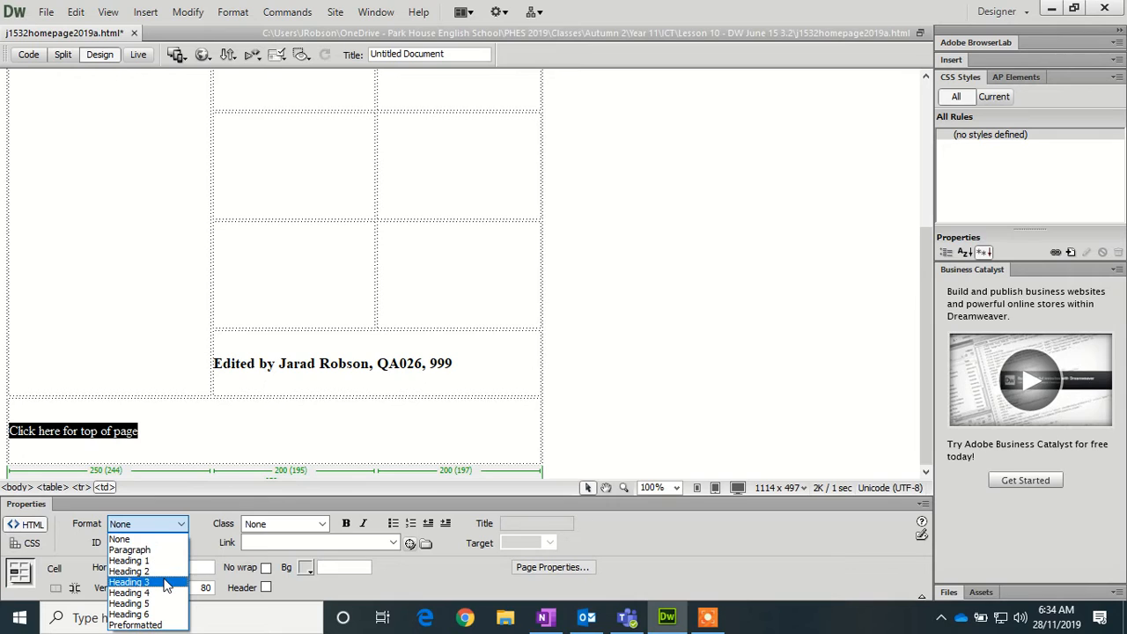
left_click(166, 579)
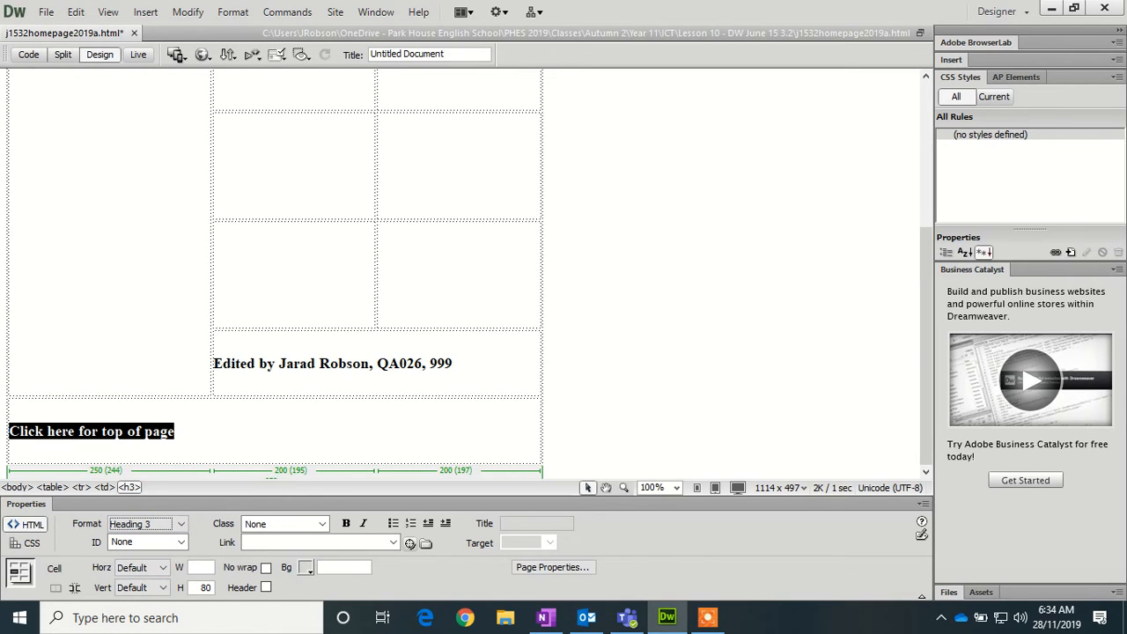
scroll(379, 282, "up", 5)
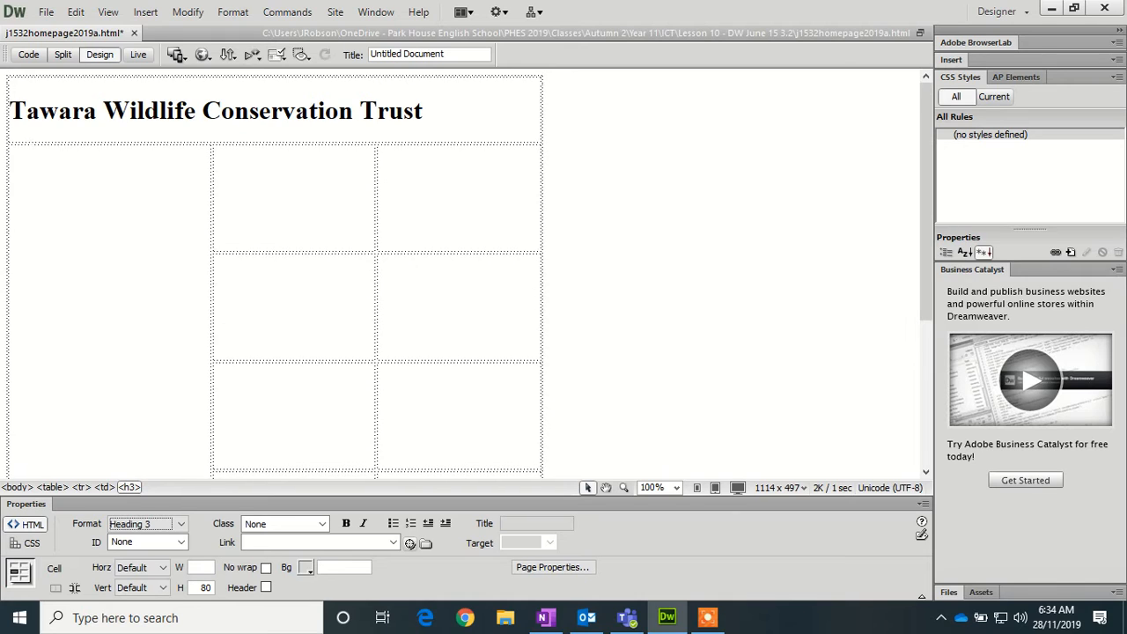
- Insert a named anchor 'top' above the Tawara Wildlife Conservation Trust heading
left_click(11, 112)
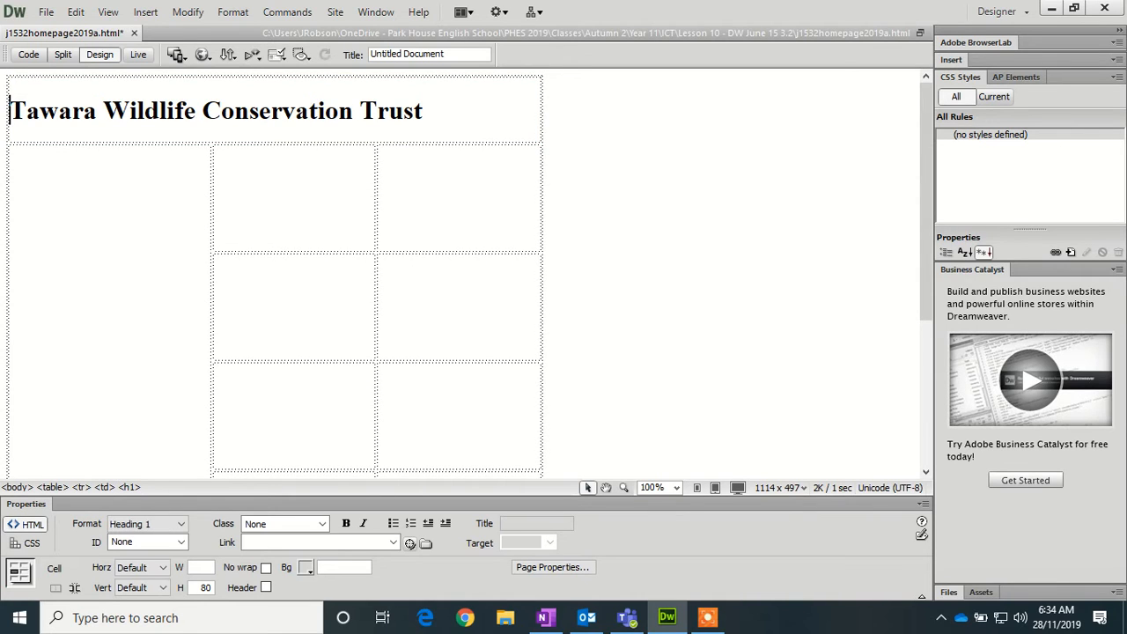
left_click(7, 87)
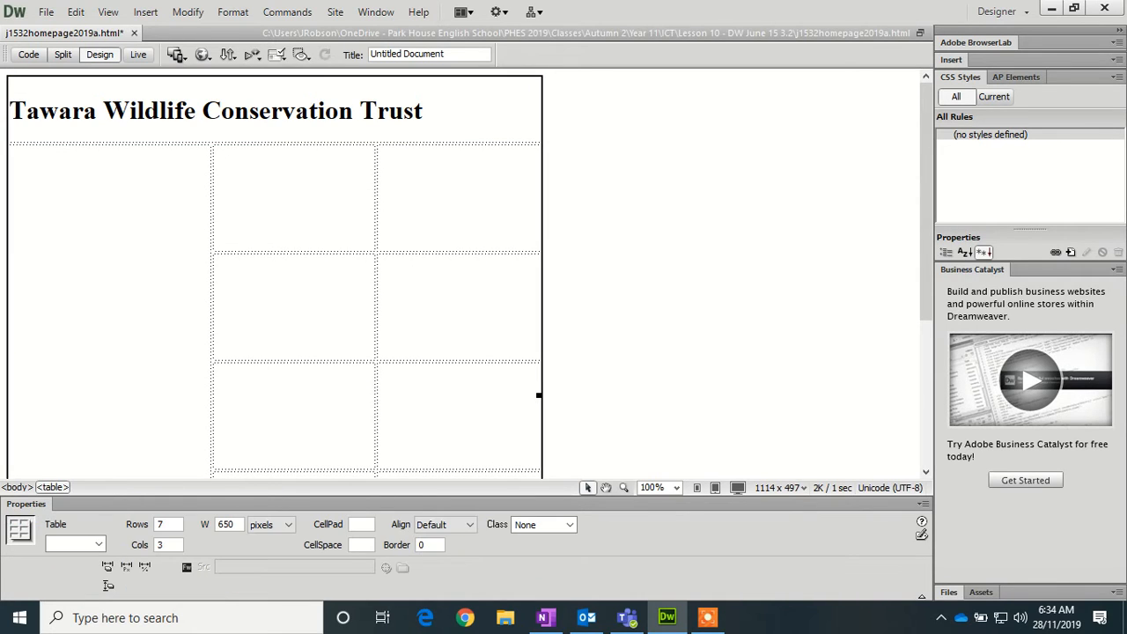
scroll(572, 353, "down", 5)
left_click(562, 426)
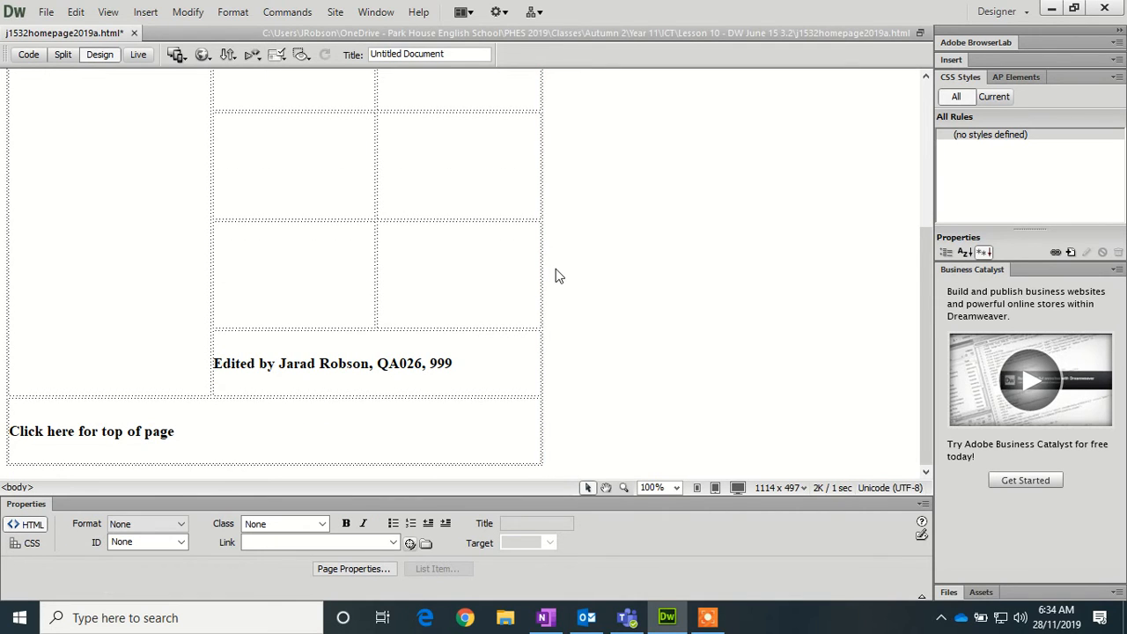
scroll(556, 276, "up", 4)
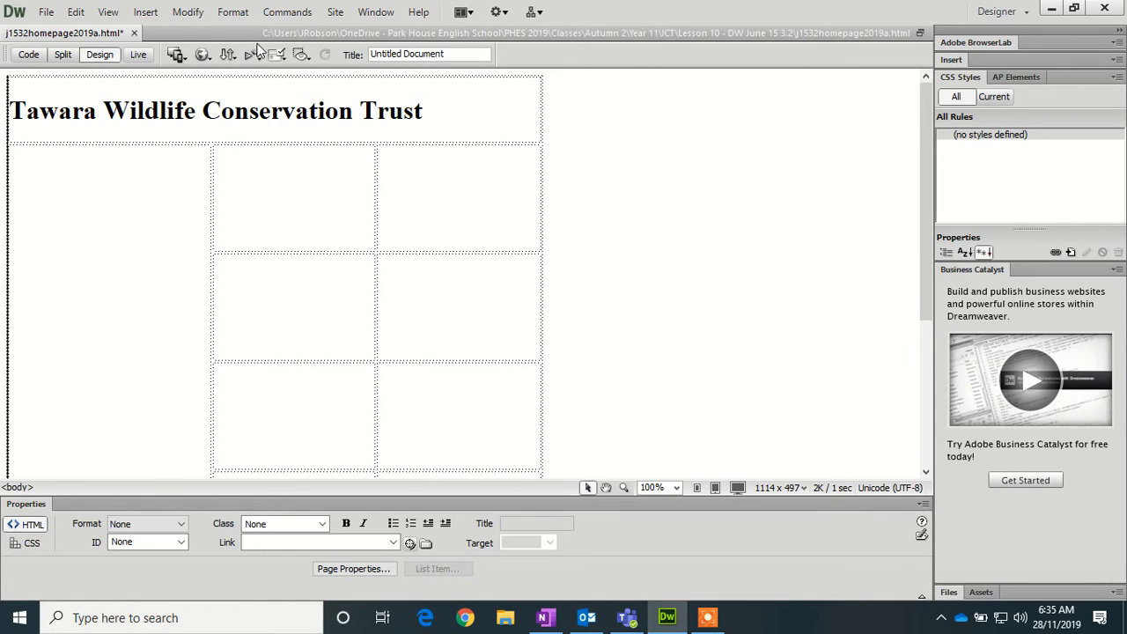
left_click(145, 12)
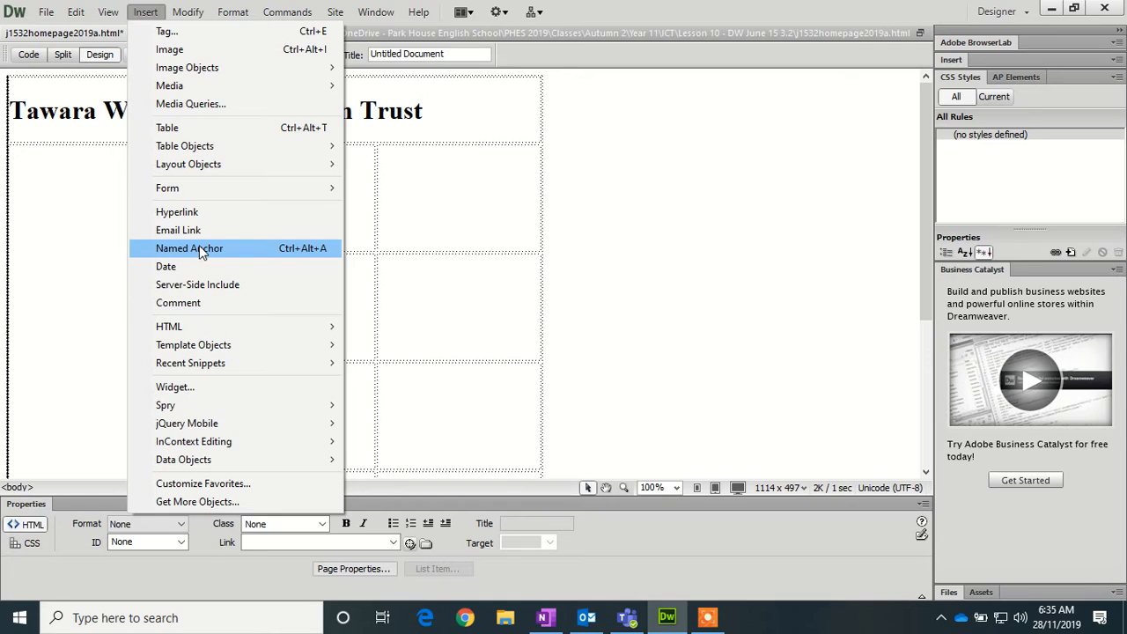
left_click(237, 249)
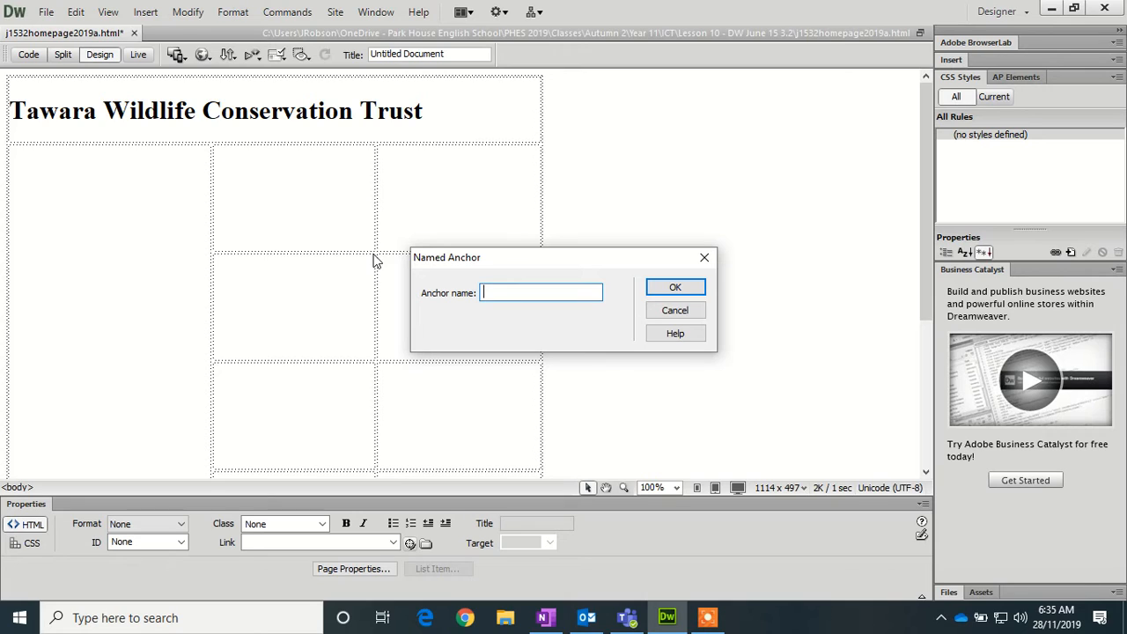
type("top")
left_click(662, 291)
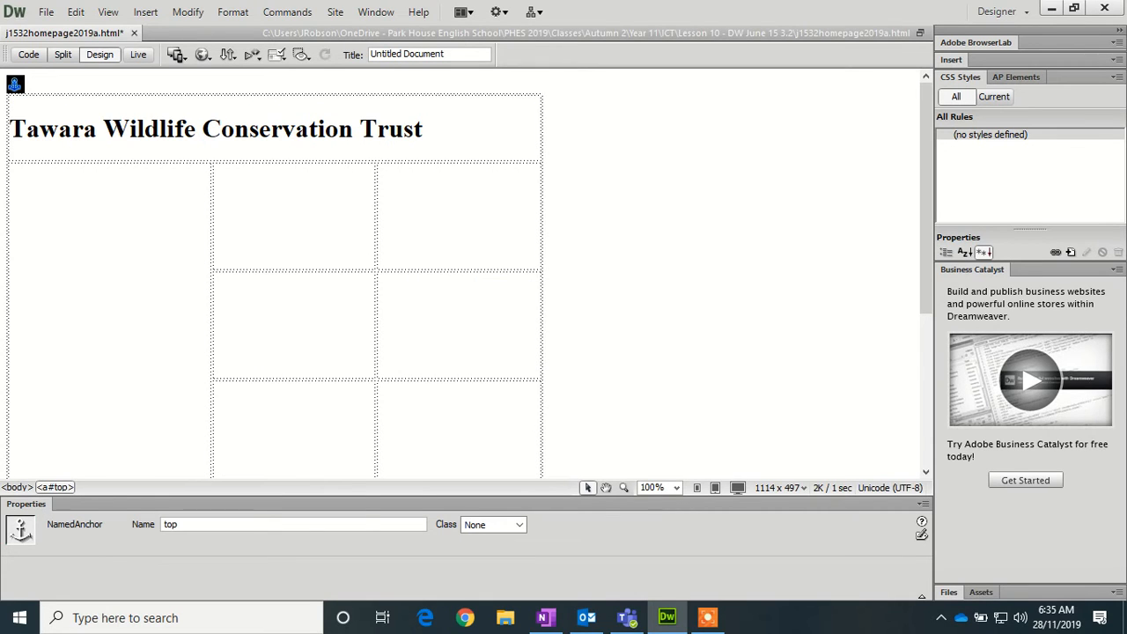
- Link the 'Click here for top of page' text to #top in the Properties panel
scroll(467, 273, "down", 5)
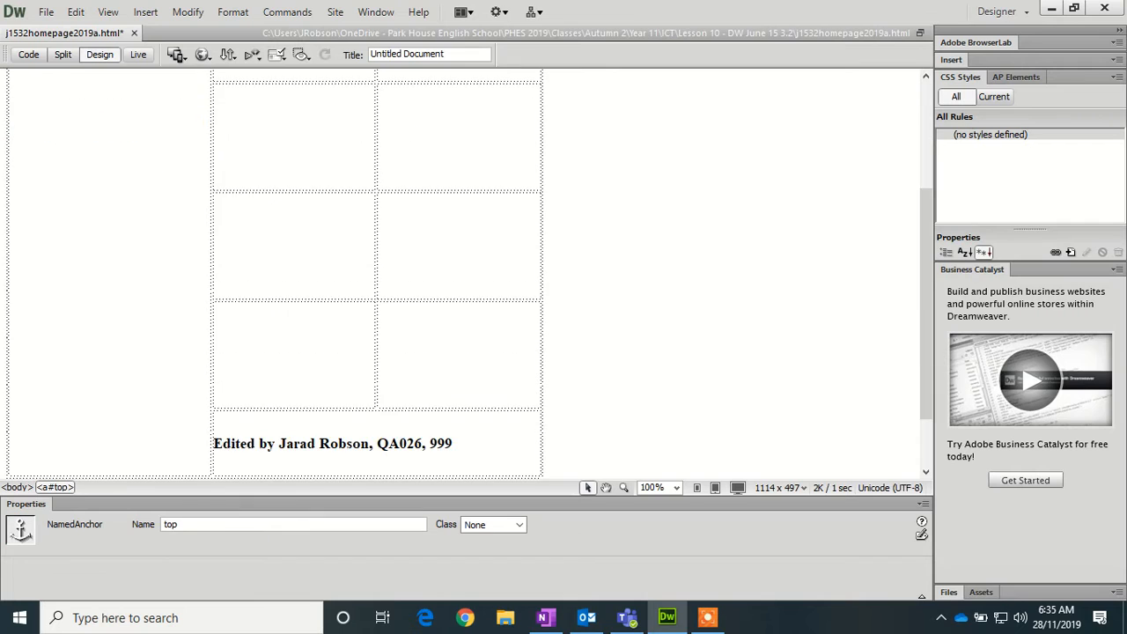
left_click_drag(175, 432, 11, 436)
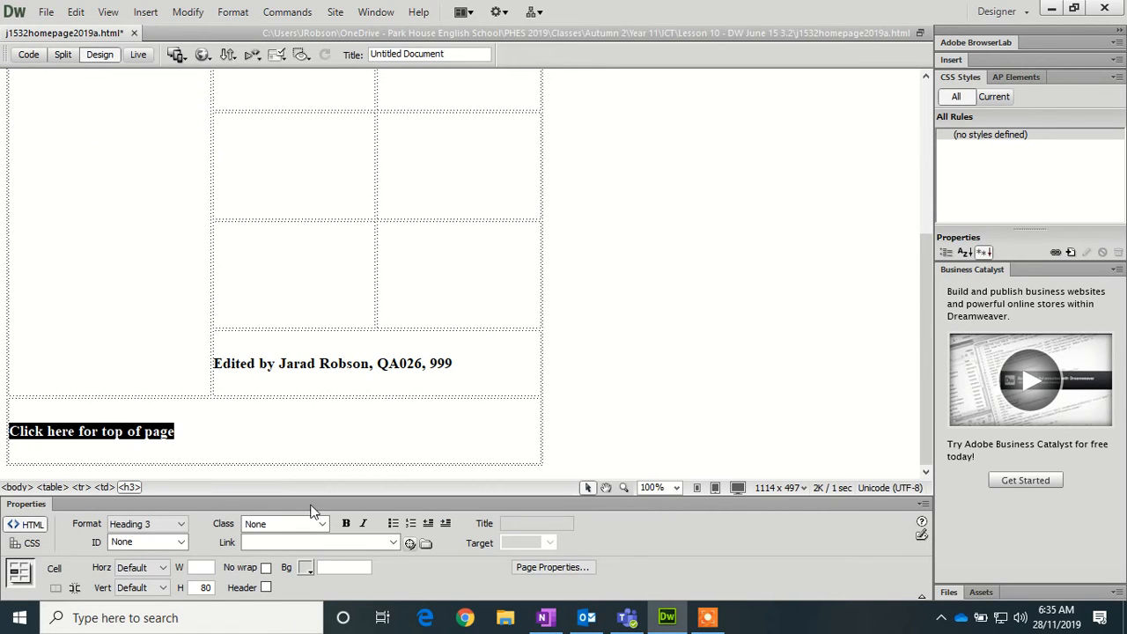
left_click(264, 543)
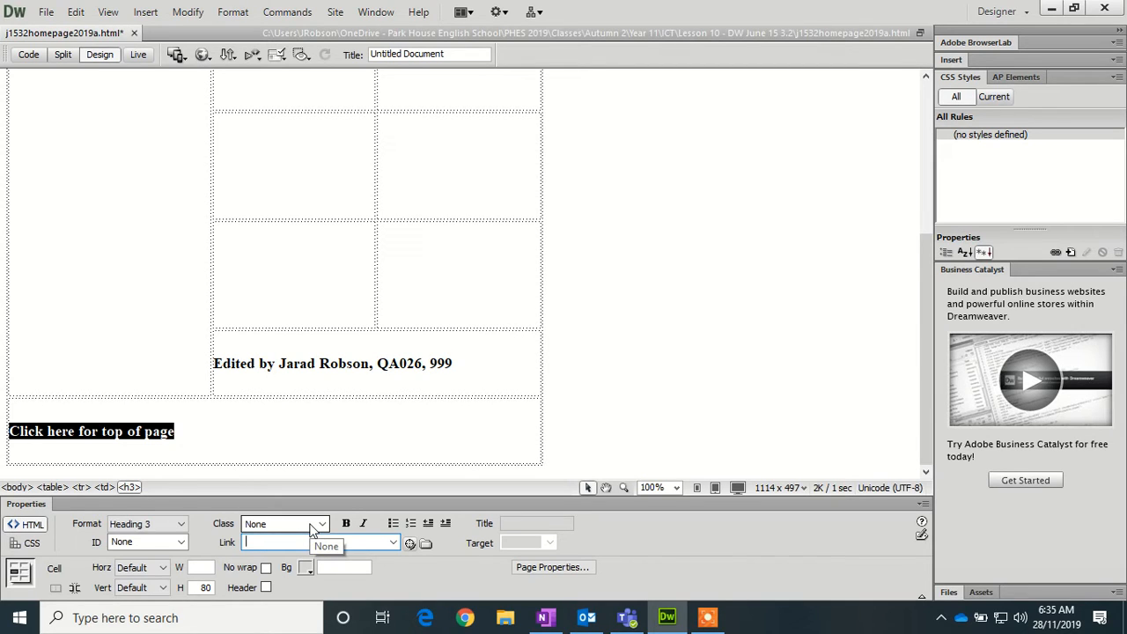
type("#")
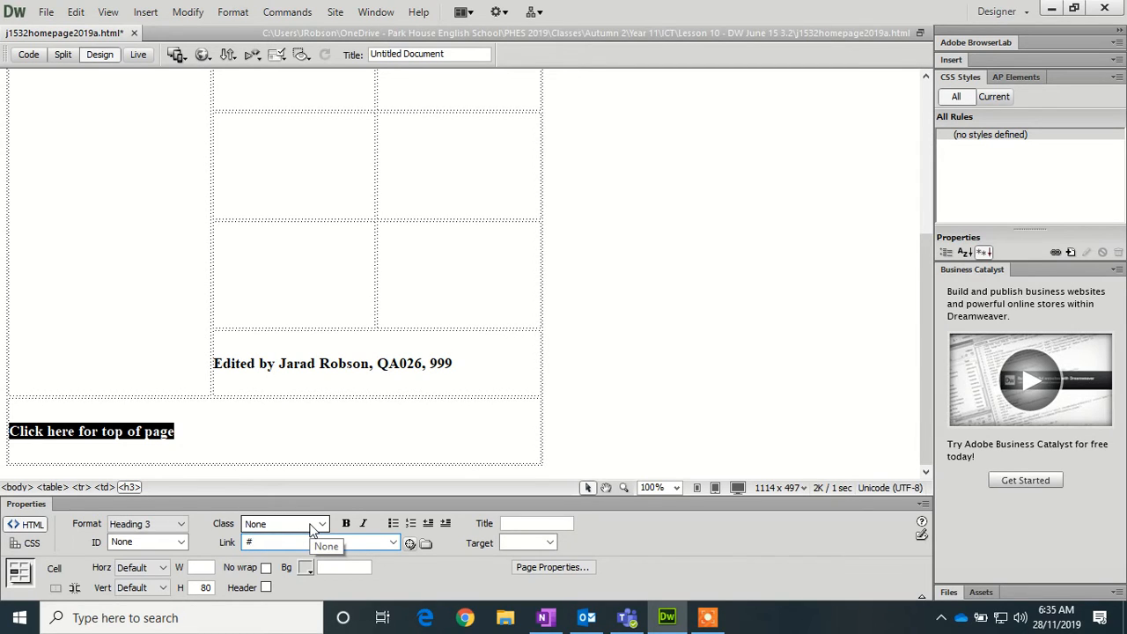
type("top")
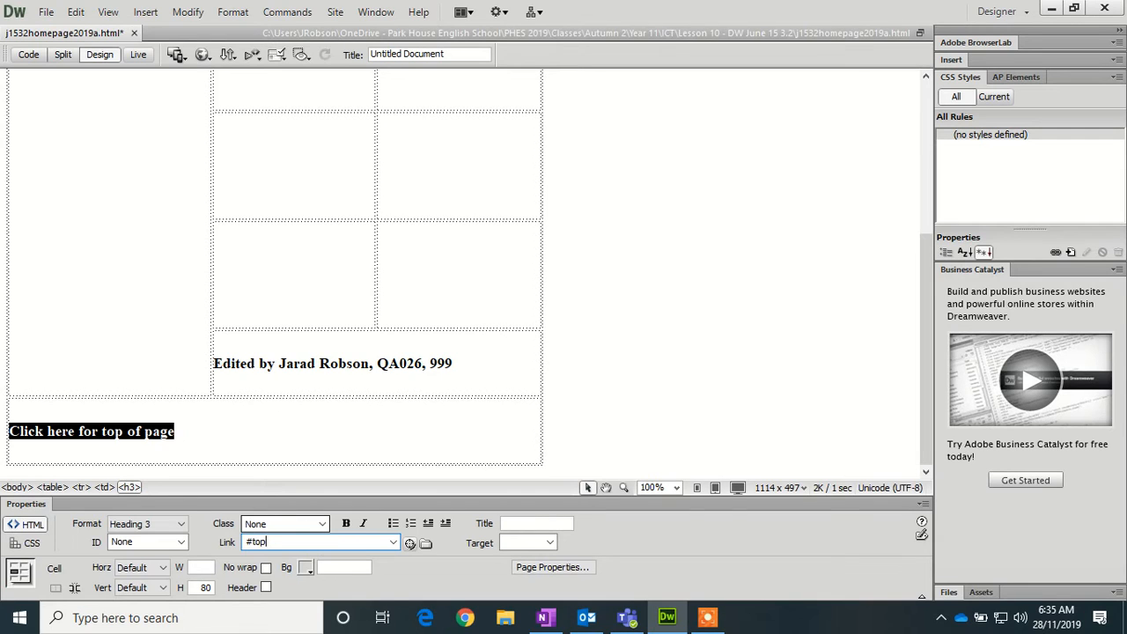
key("Return")
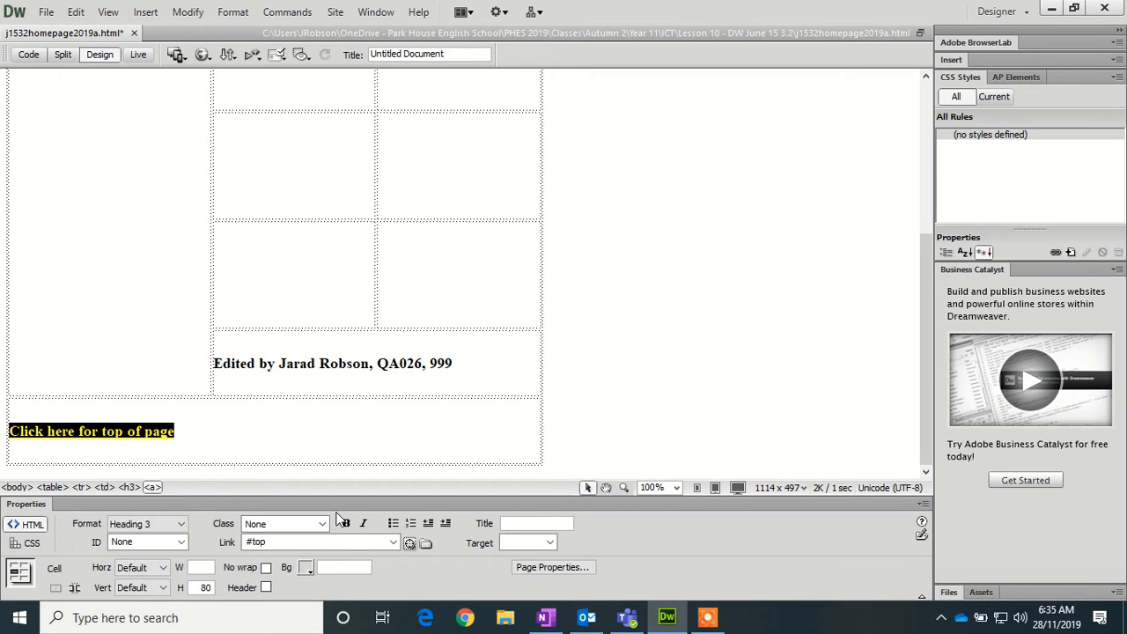
scroll(465, 273, "up", 4)
scroll(465, 273, "up", 2)
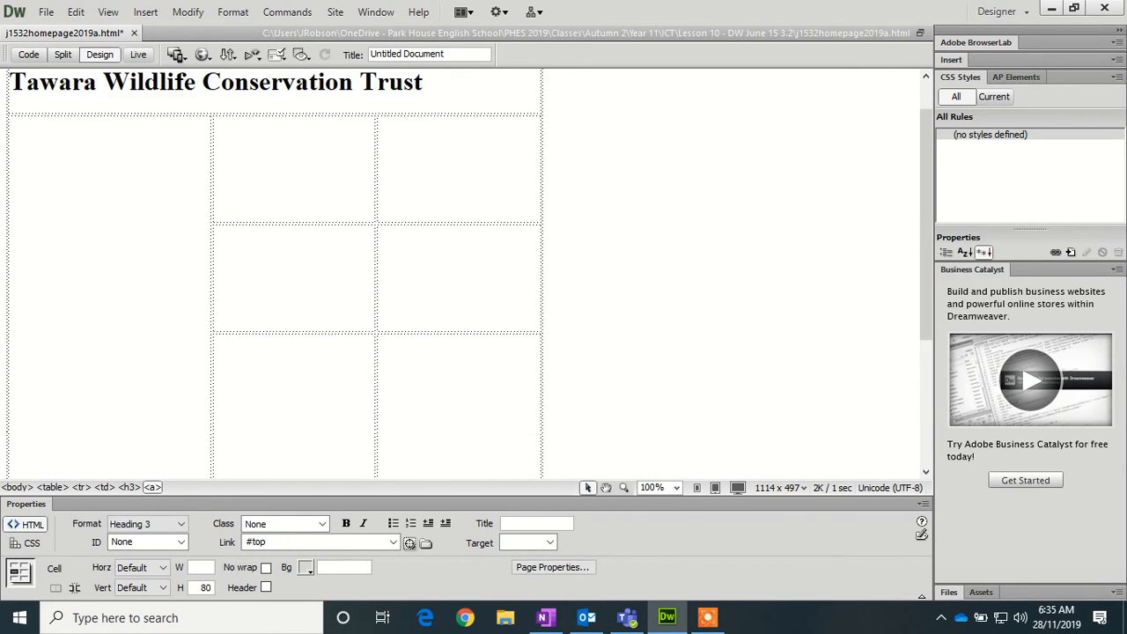
- Save j1532homepage2019a.html and preview it in Chrome
left_click(202, 54)
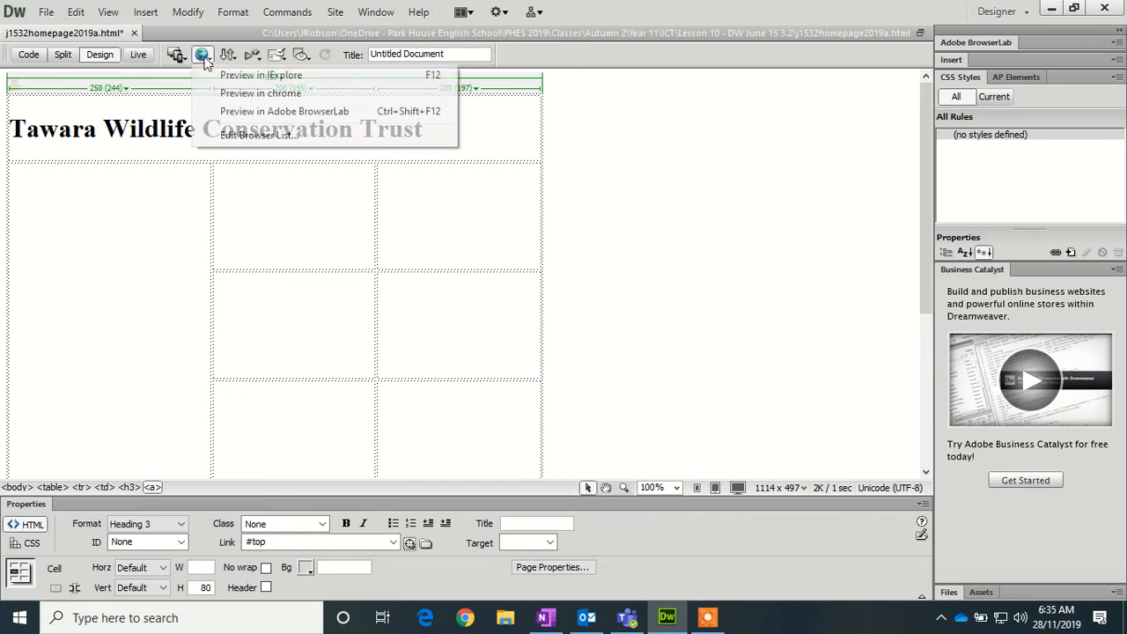
left_click(233, 90)
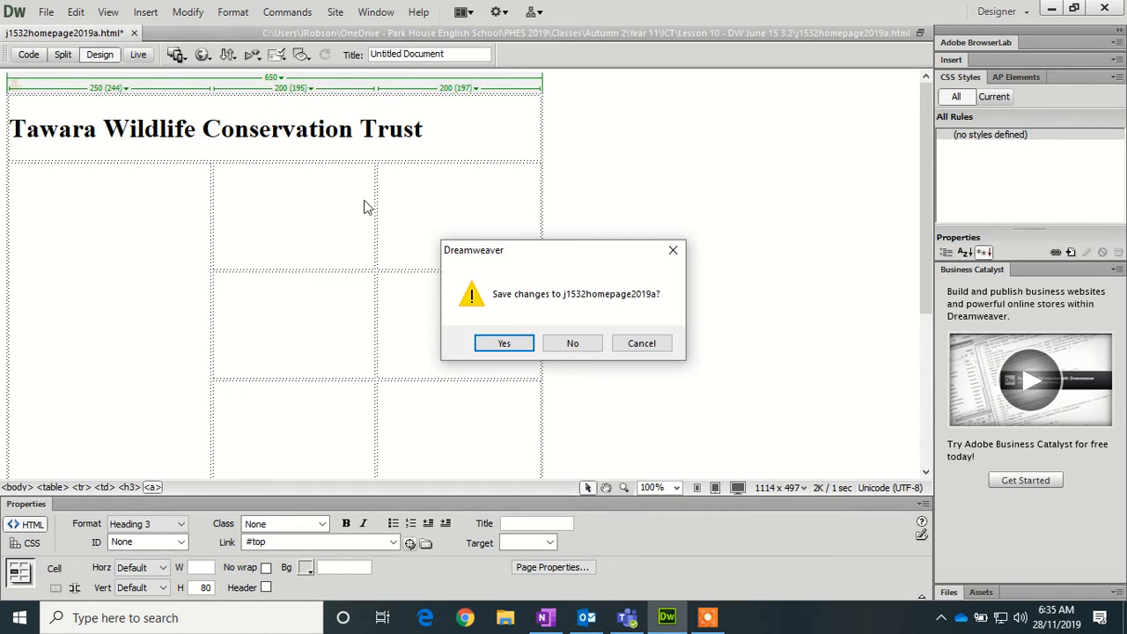
left_click(515, 346)
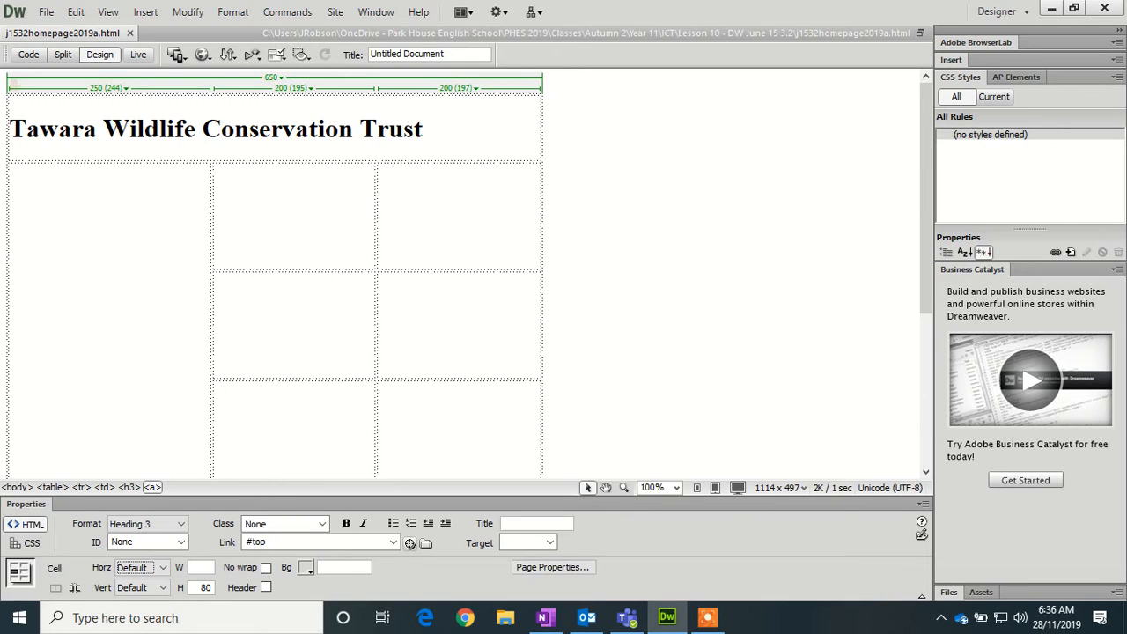
key("F12")
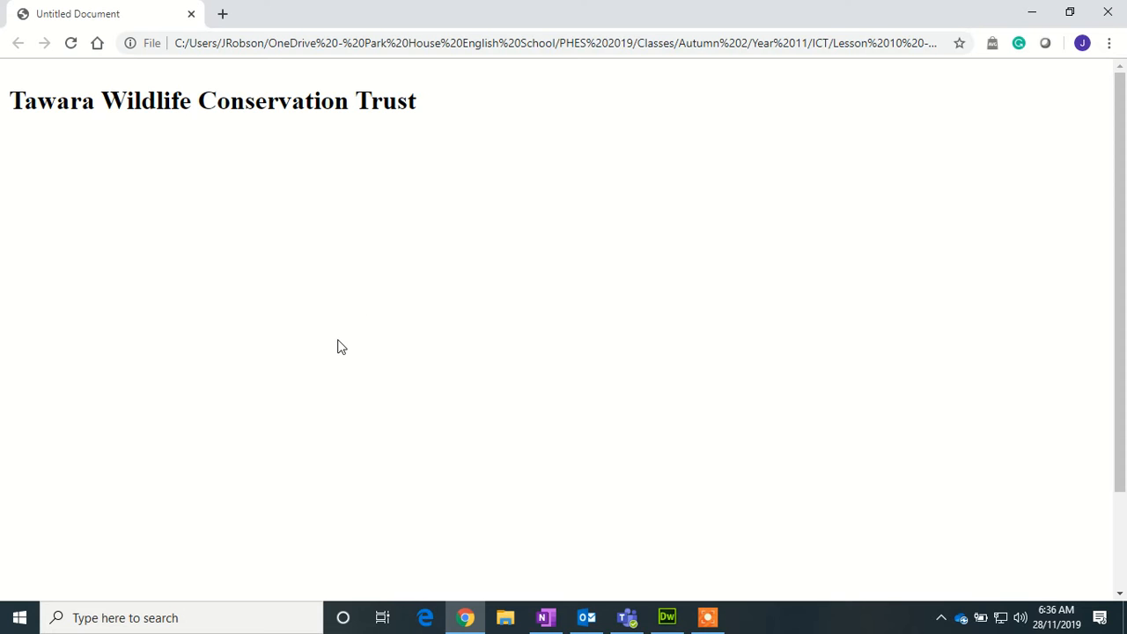
- Verify in Chrome that 'Click here for top of page' jumps to the top, then return to Dreamweaver
scroll(339, 346, "down", 2)
left_click(106, 561)
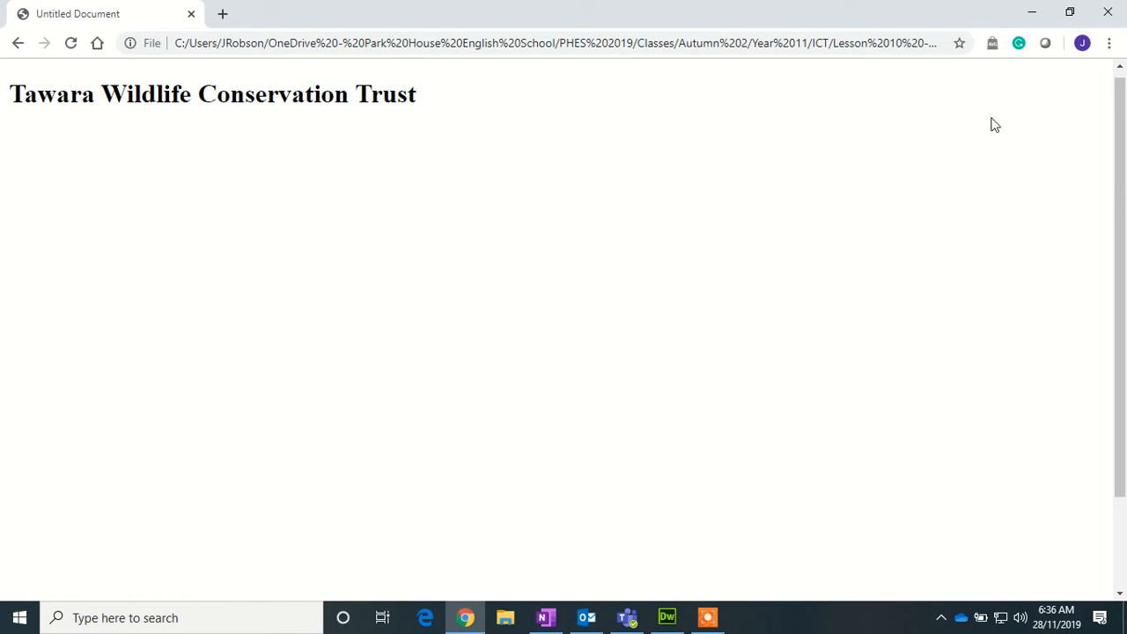
left_click(1032, 12)
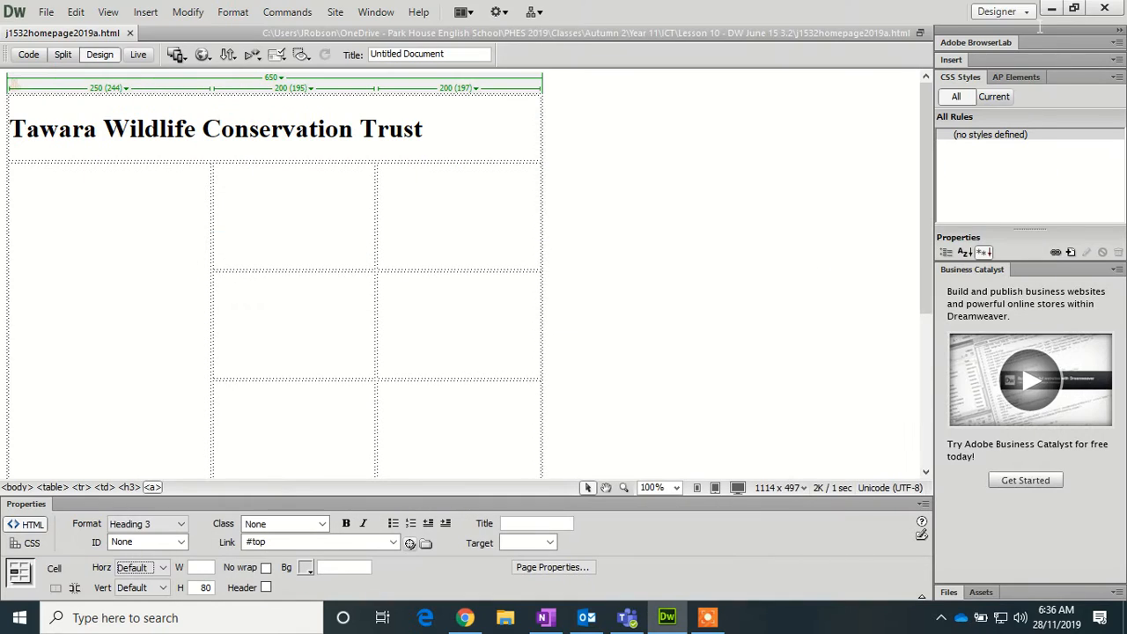
left_click(214, 215)
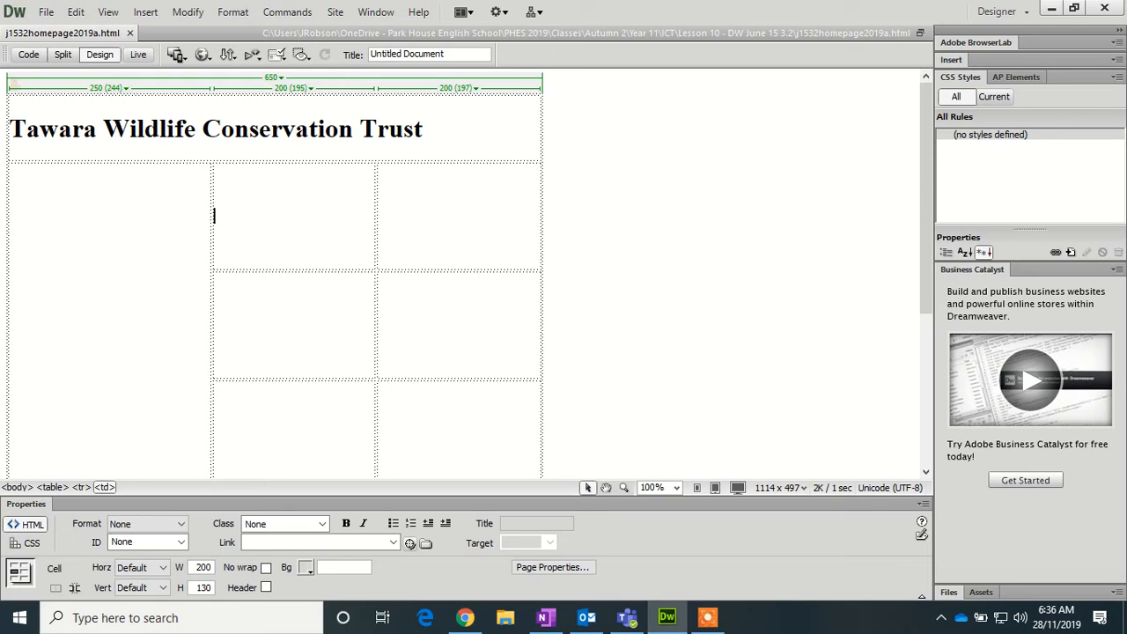
- Type Dolphins, Elephants, Flamingos and Gorillas into the middle-column cells
type("Dolphins")
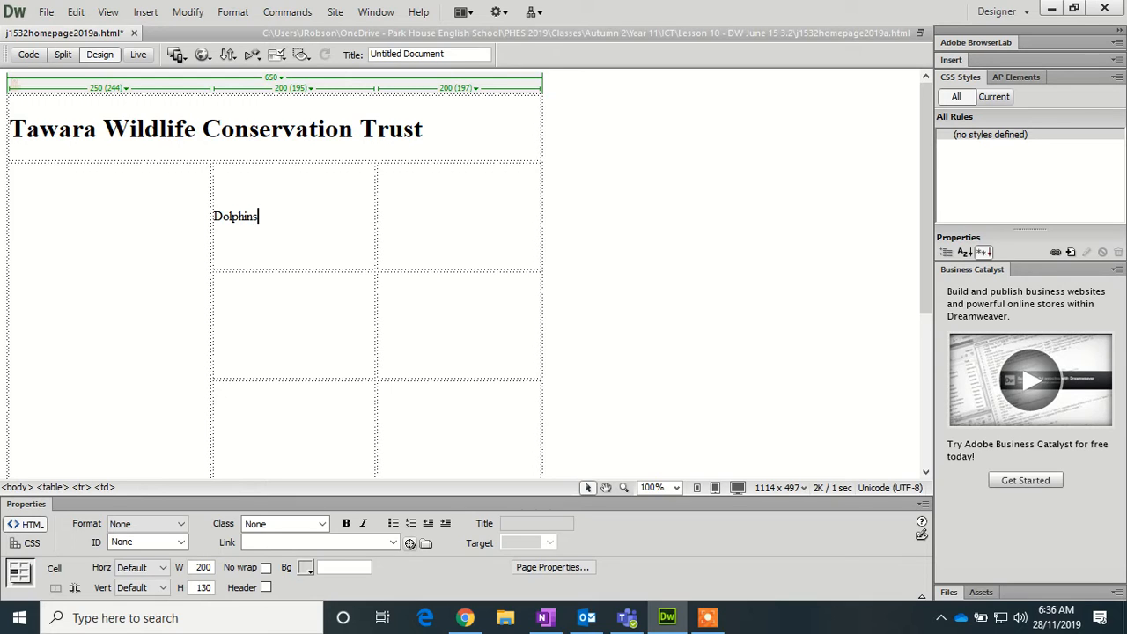
left_click(215, 325)
type("Elephants")
left_click(215, 435)
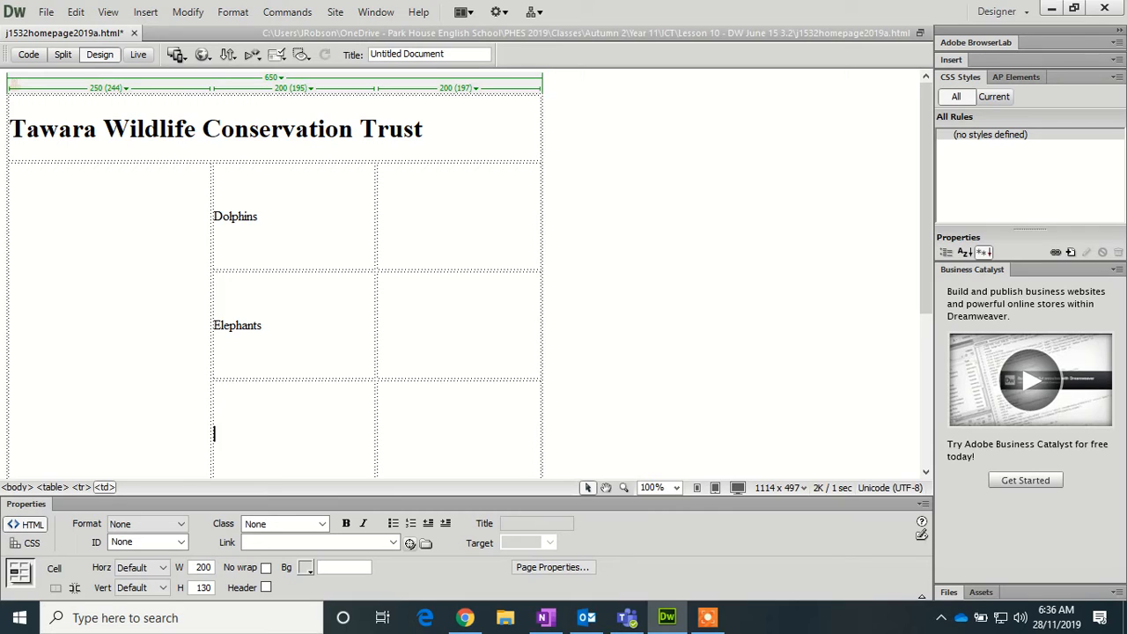
type("Flamingos")
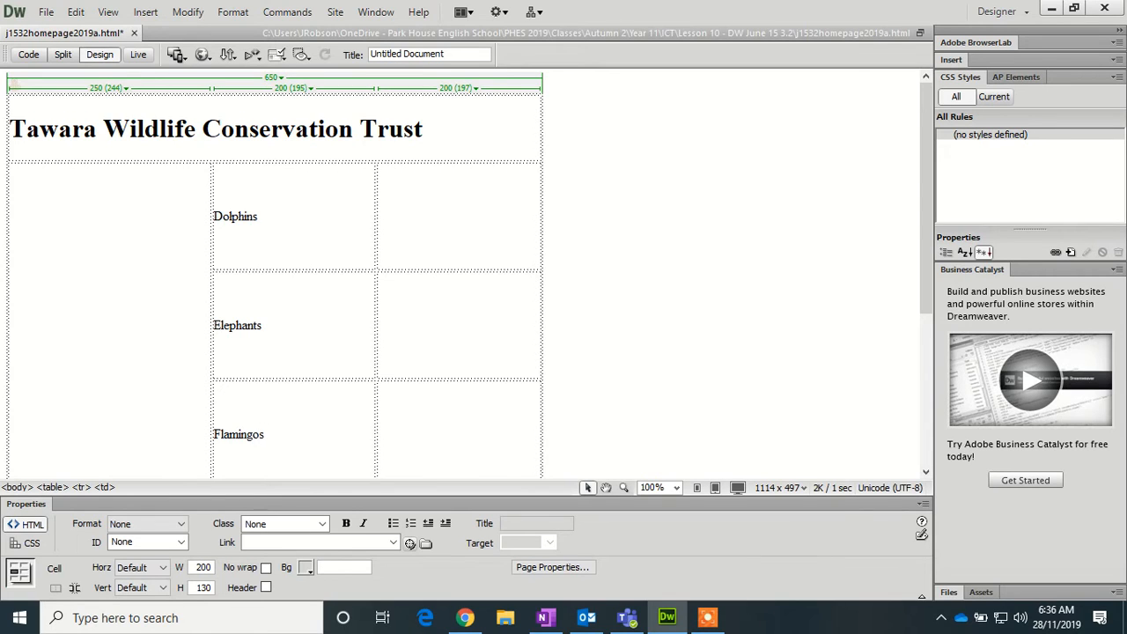
scroll(274, 273, "down", 2)
left_click(291, 464)
type("Gori")
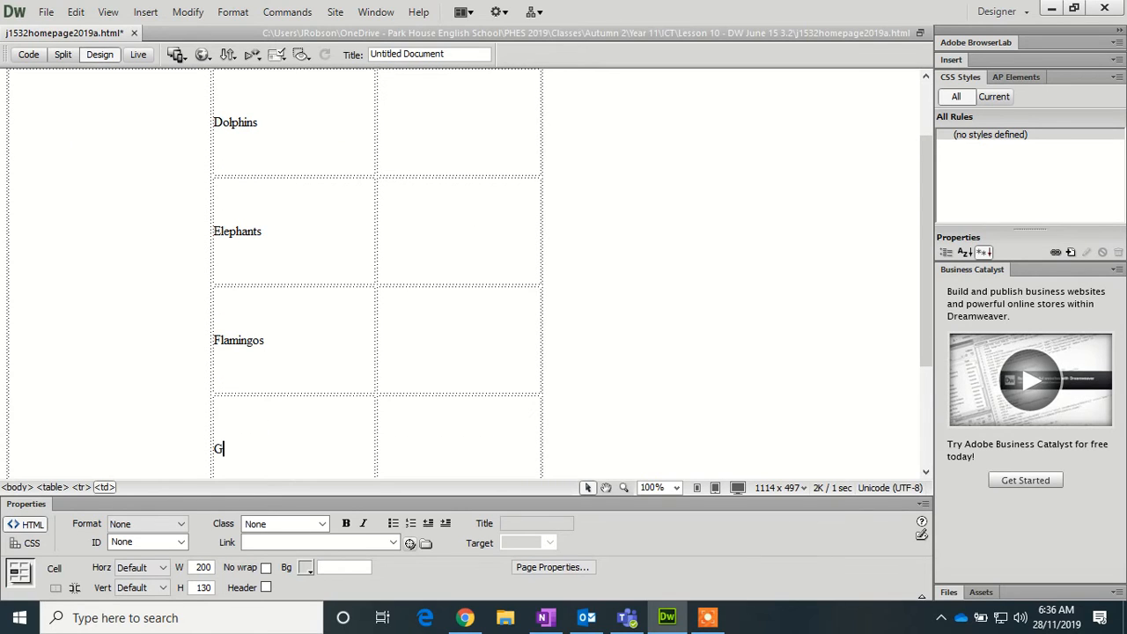
type("las")
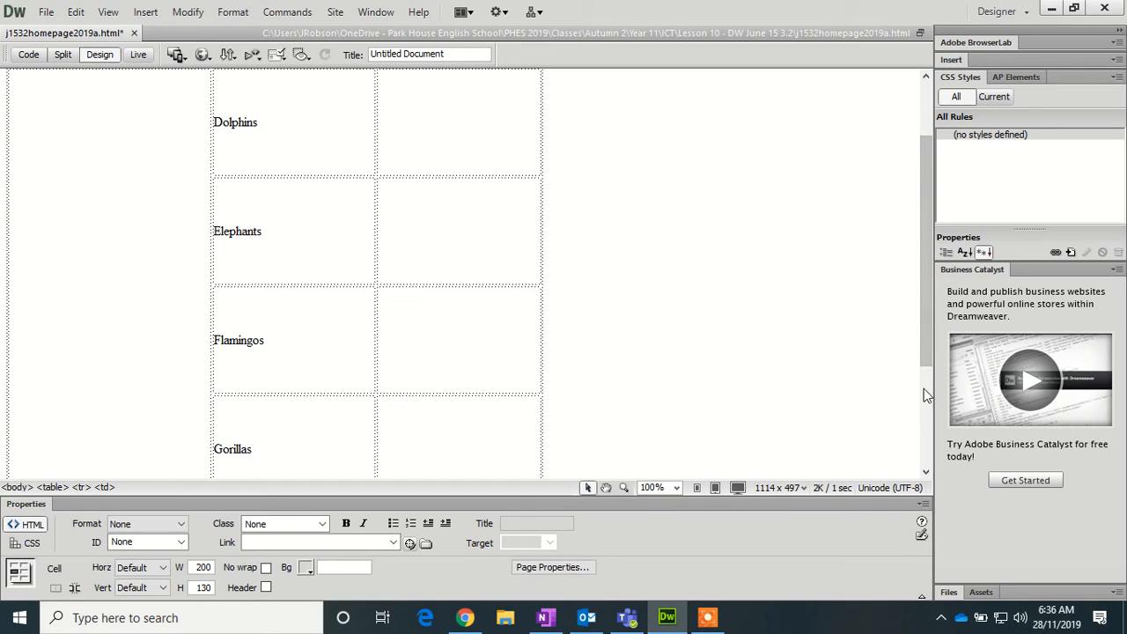
- Format the four animal name cells as Heading 2
left_click_drag(280, 448, 221, 126)
left_click(180, 524)
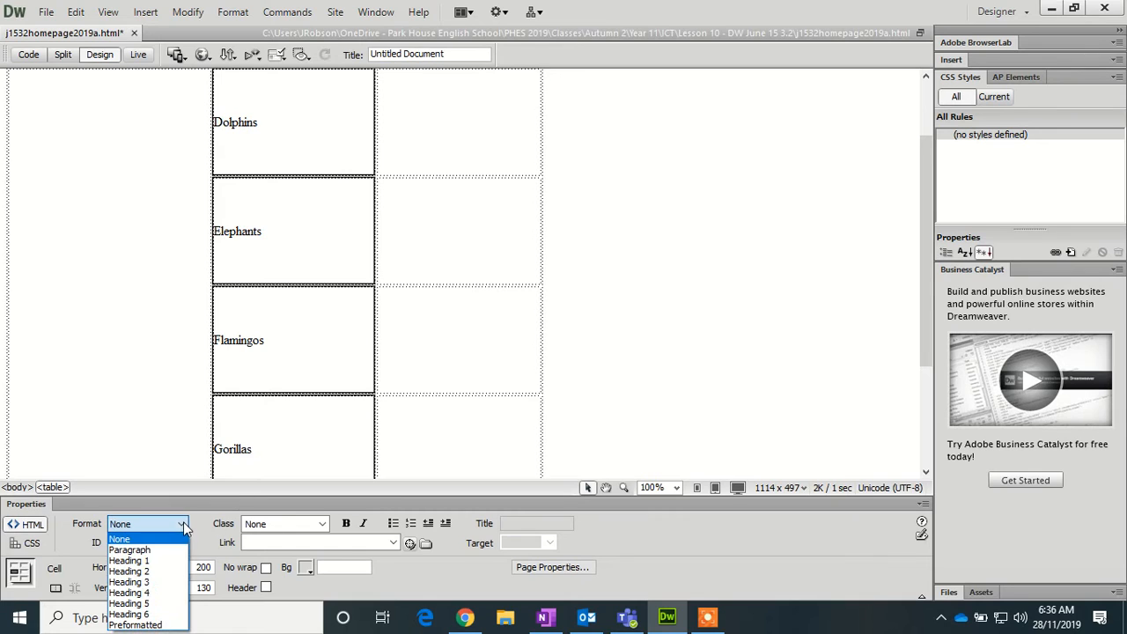
left_click(139, 564)
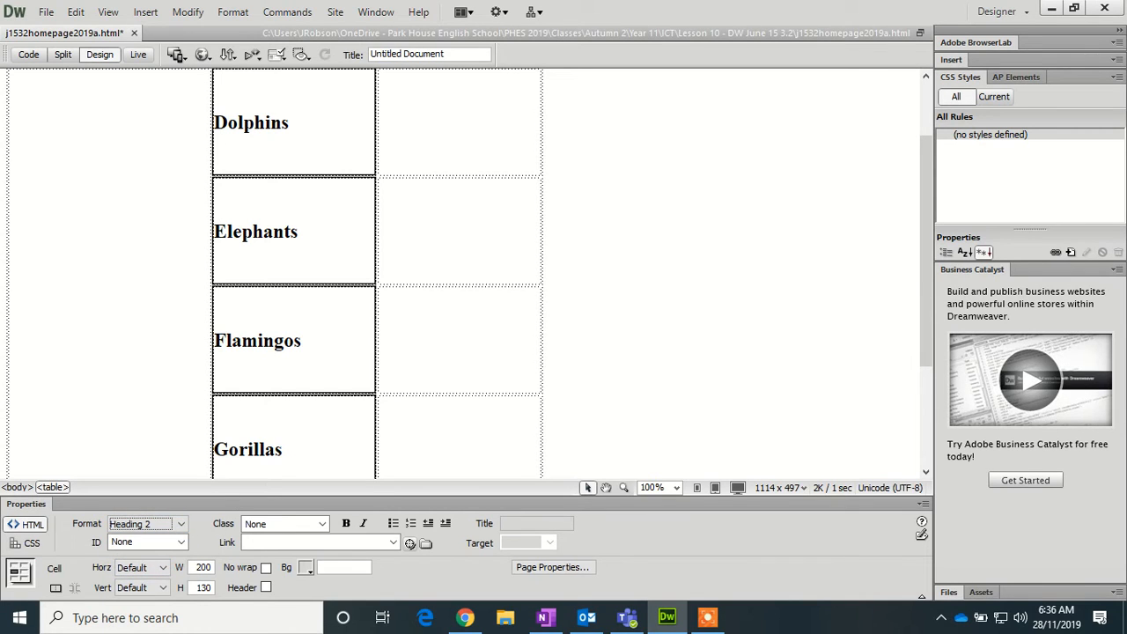
scroll(378, 264, "up", 2)
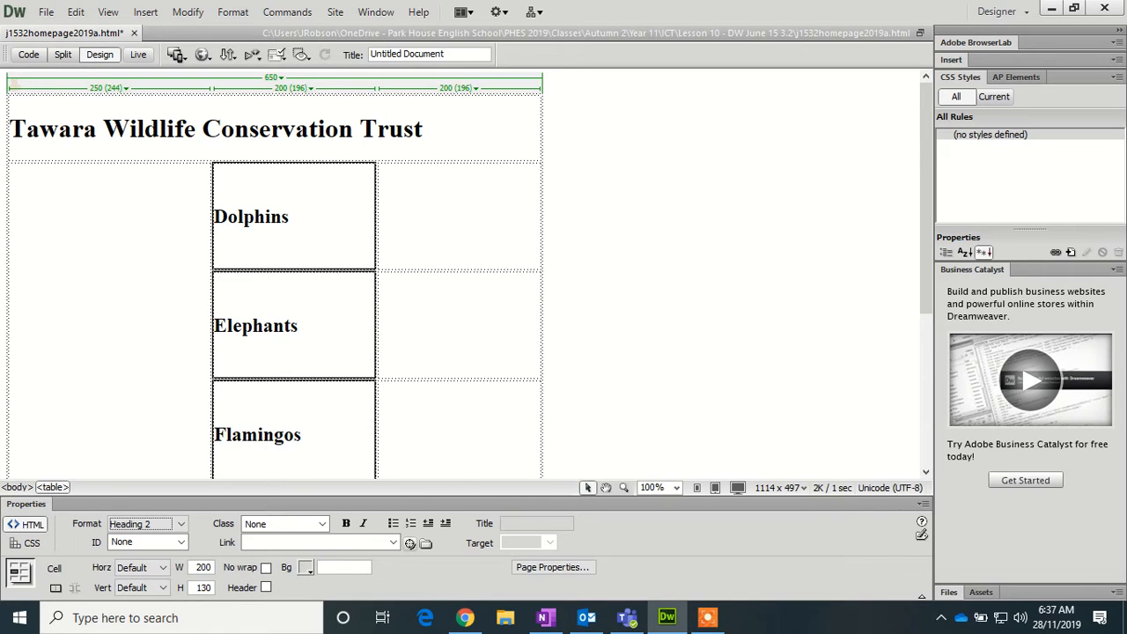
left_click(379, 216)
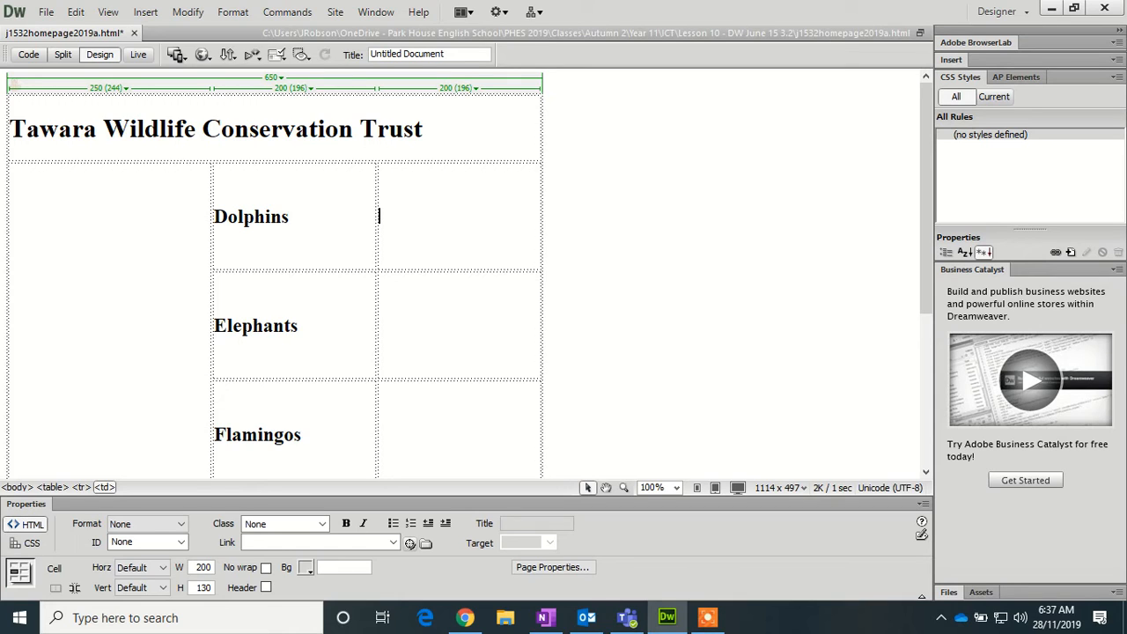
left_click(10, 412)
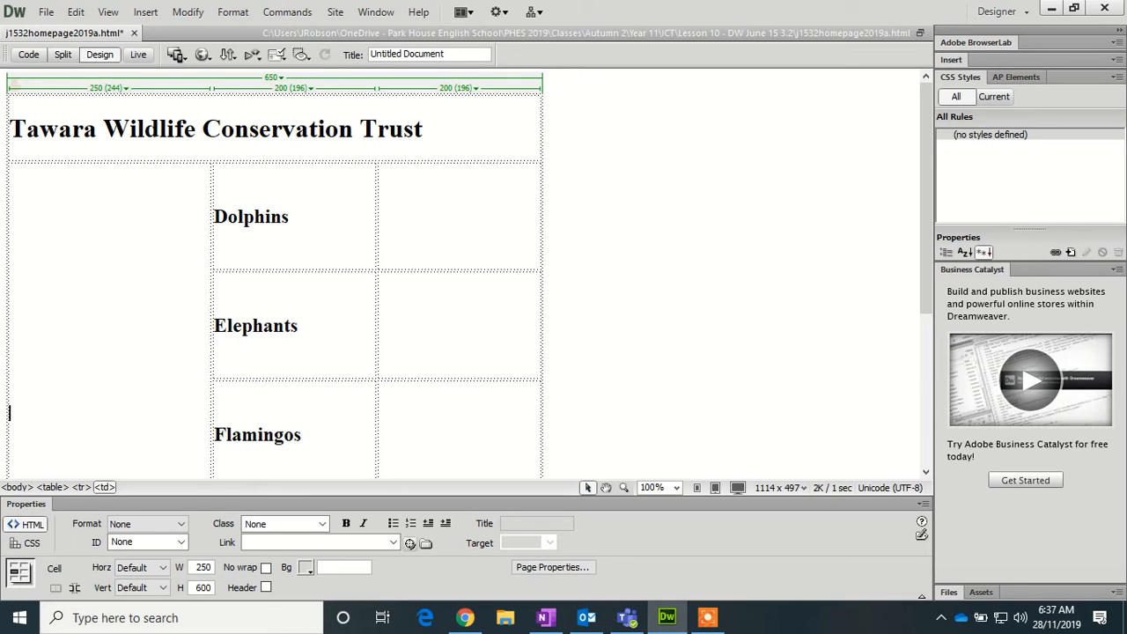
- Insert J1532alligator into the tall left cell with alt text 'Image of alligator'
left_click(146, 14)
left_click(169, 49)
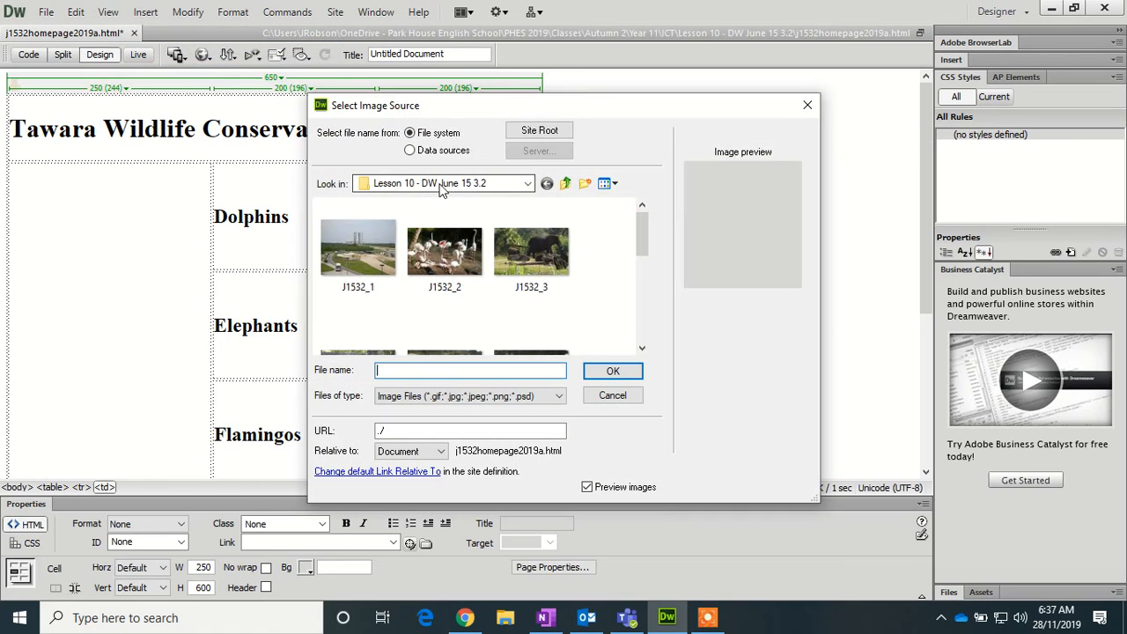
left_click_drag(641, 225, 638, 299)
left_click(531, 242)
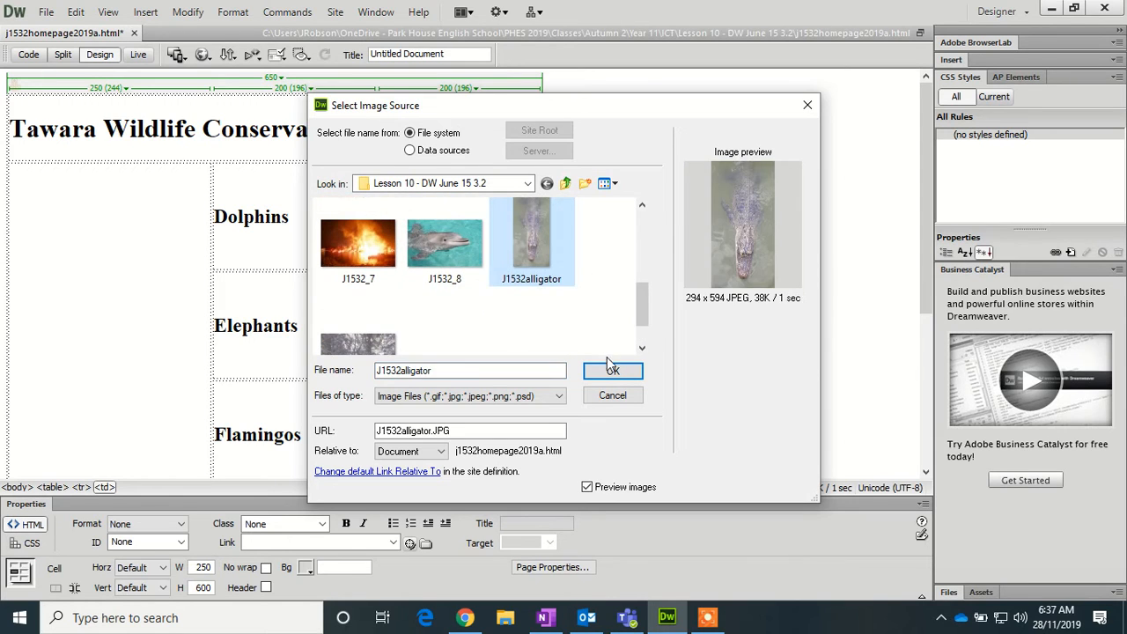
left_click(613, 371)
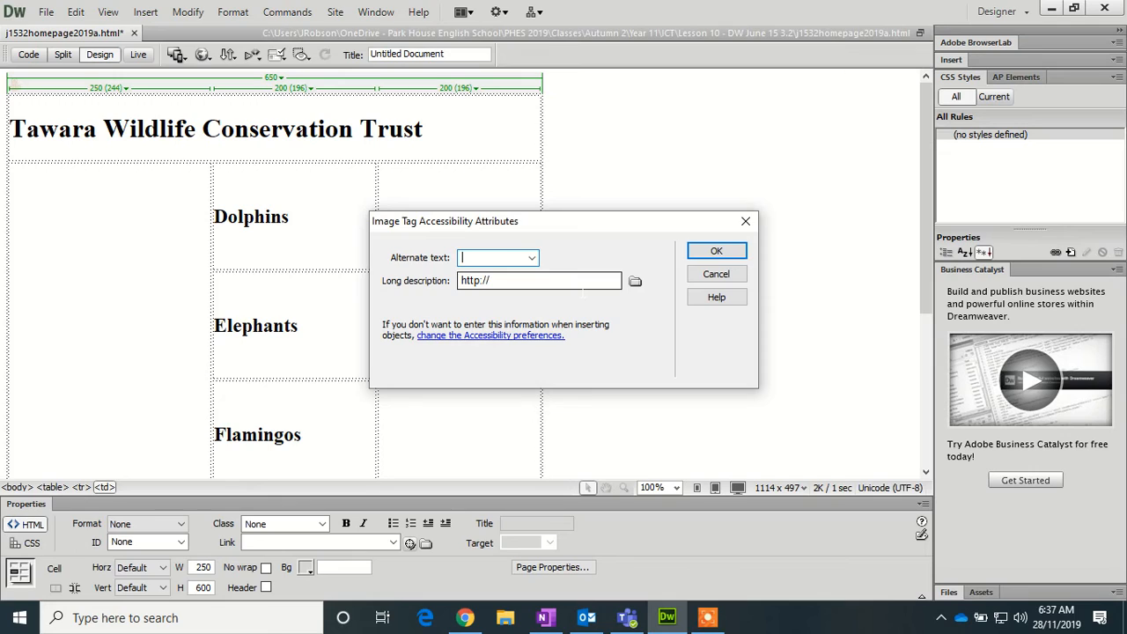
type("Image of")
type(" a")
type("lligator")
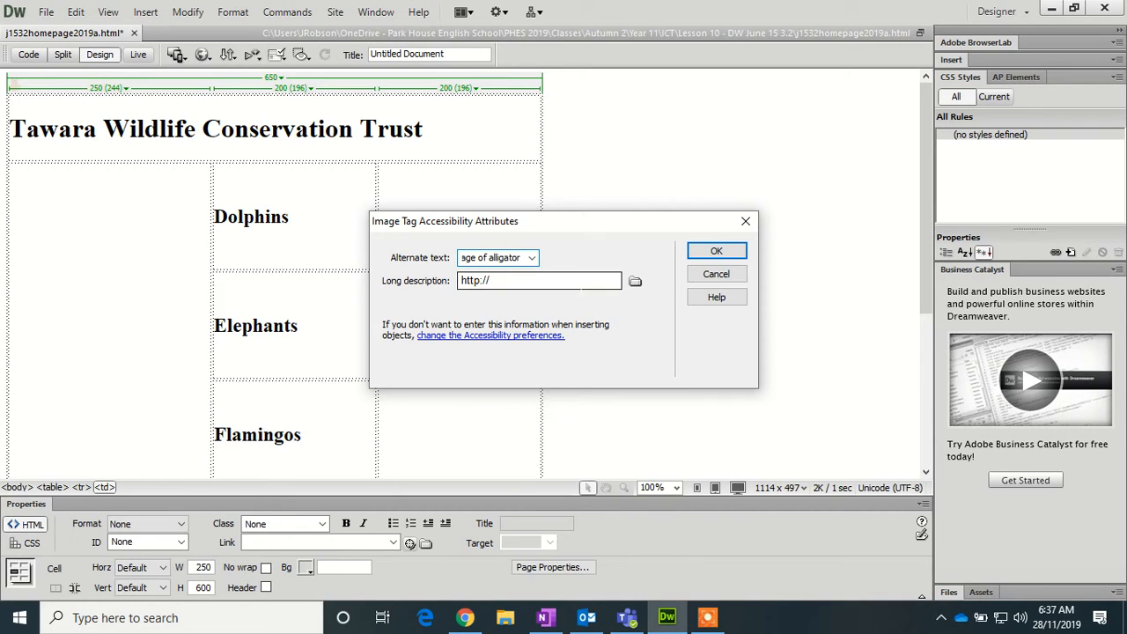
left_click(717, 253)
left_click(446, 217)
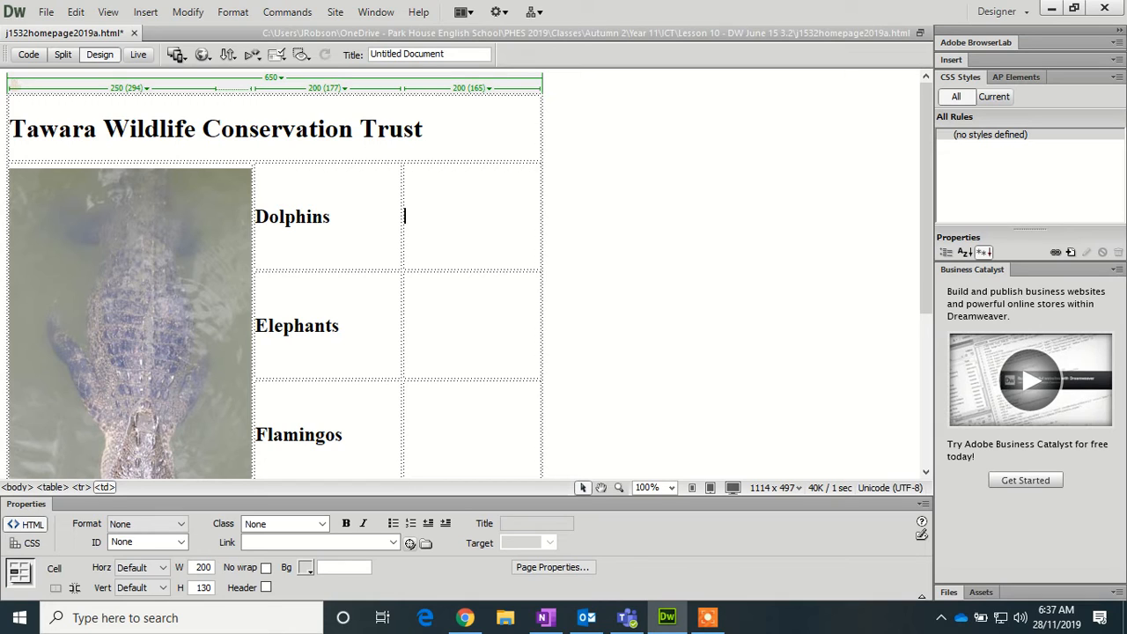
- Insert J1532_8 beside Dolphins with alt text 'Image of dolphin'
left_click(145, 12)
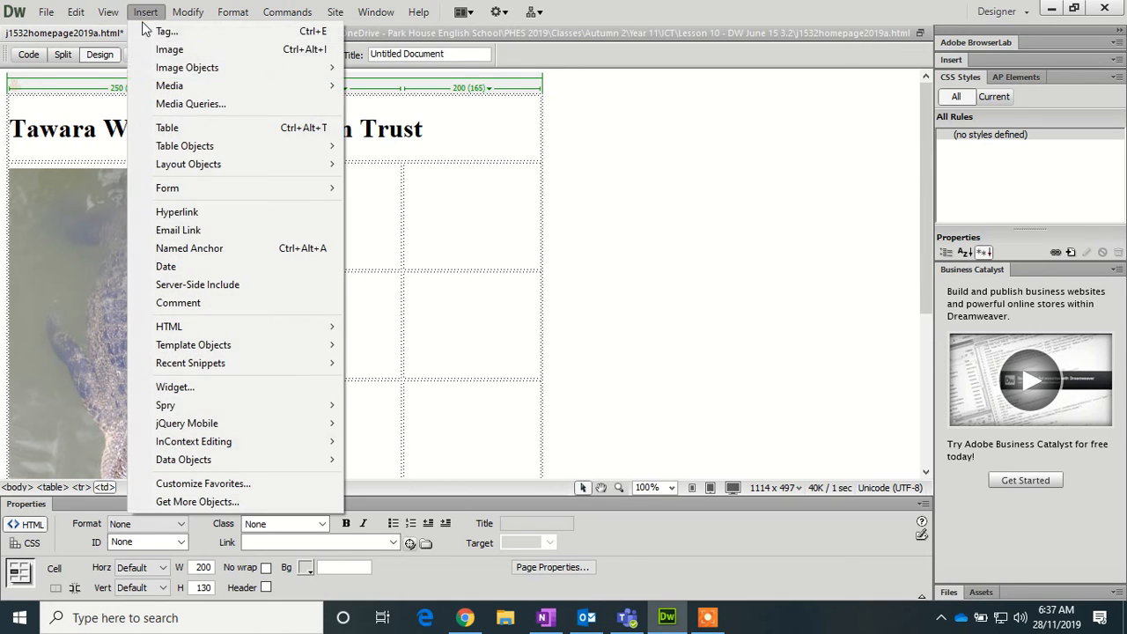
left_click(299, 47)
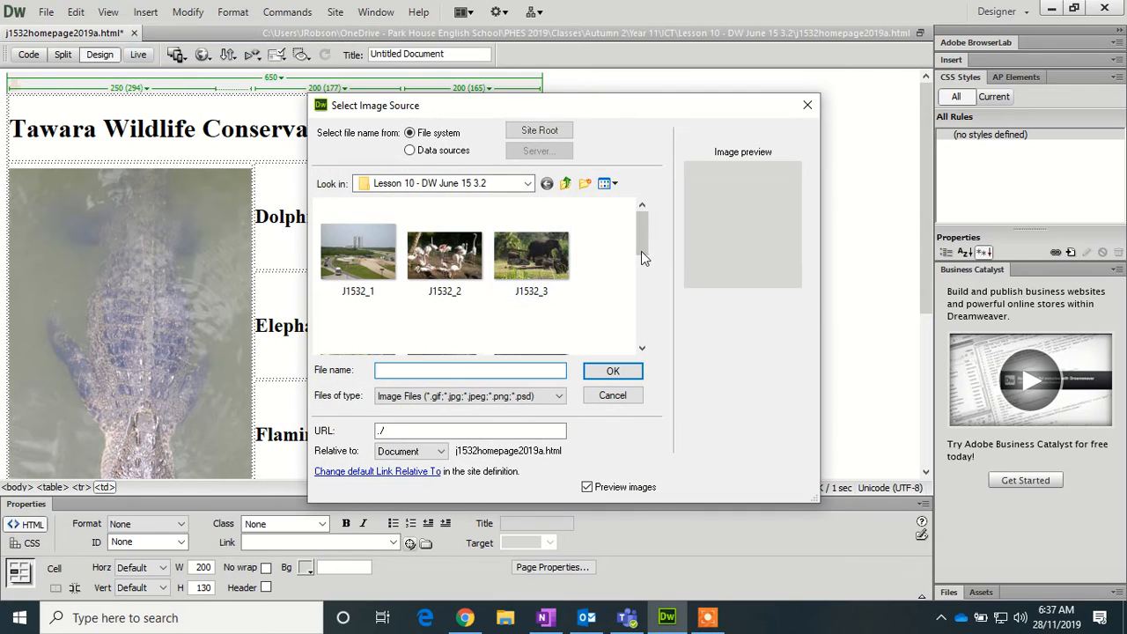
left_click_drag(636, 233, 640, 310)
left_click(445, 249)
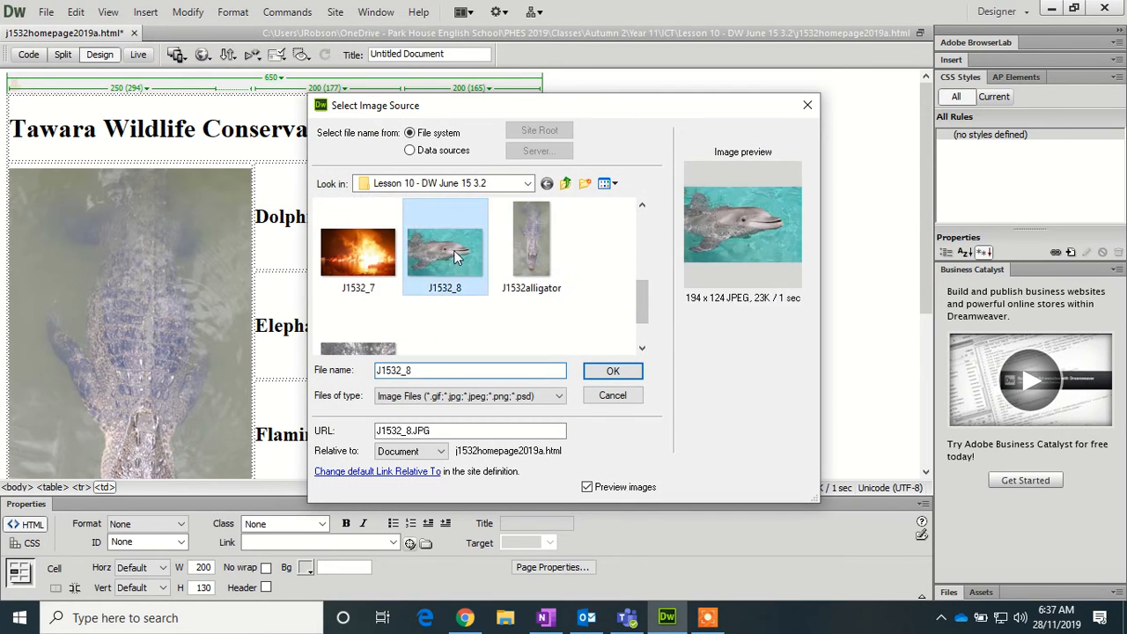
left_click(611, 371)
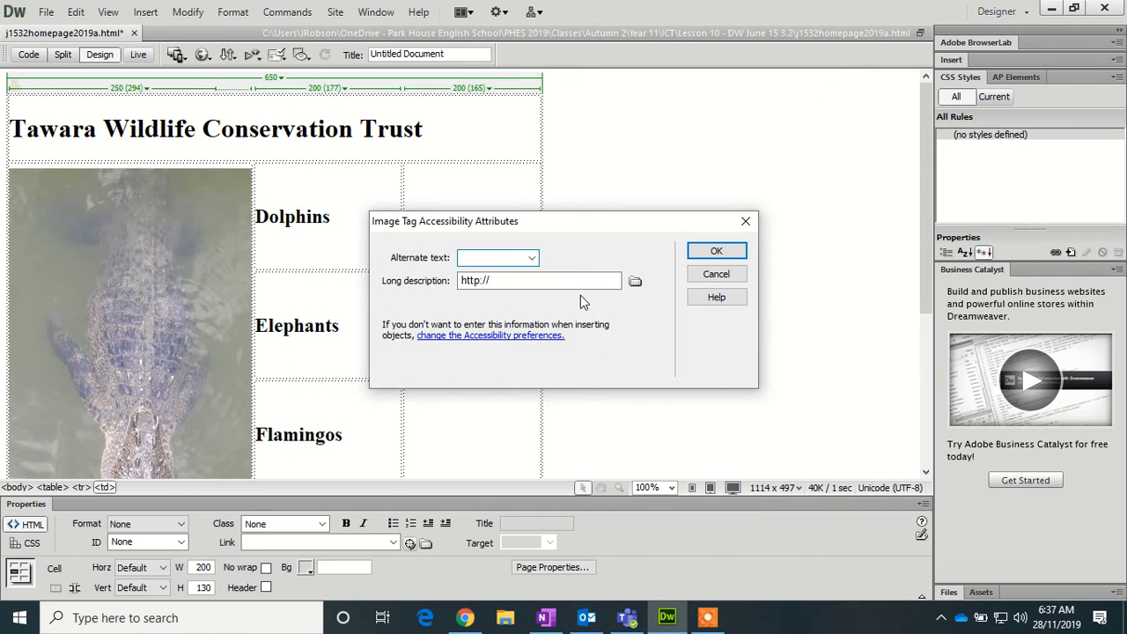
type("Image ofdolphin")
left_click(727, 257)
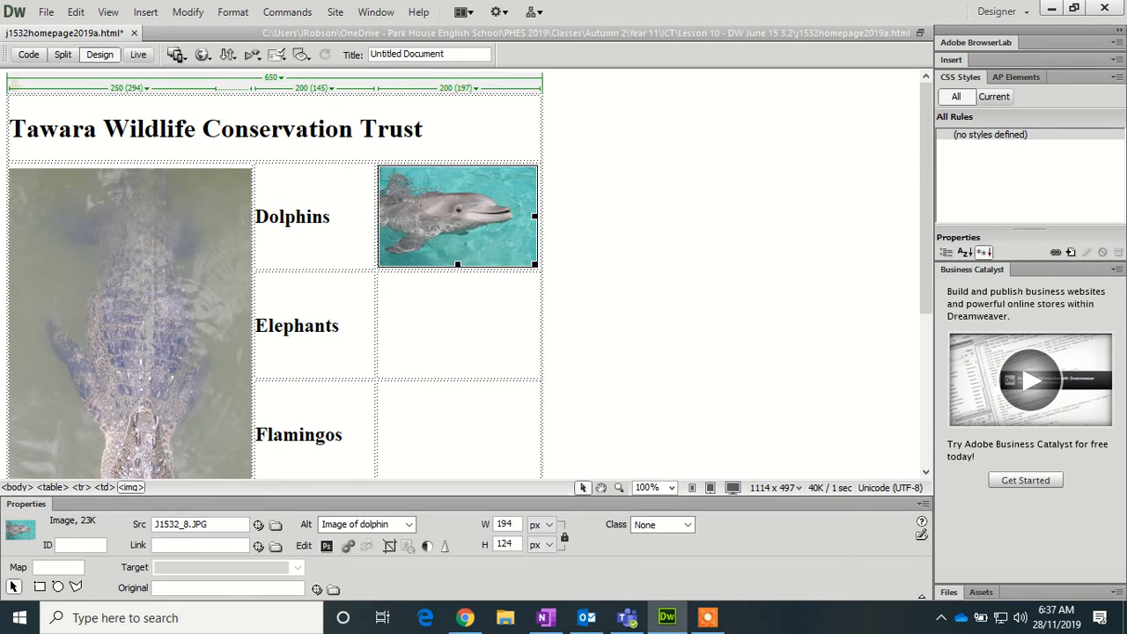
- Insert J1532_3 beside Elephants with alt text 'Image of elephant'
left_click(381, 324)
left_click(145, 12)
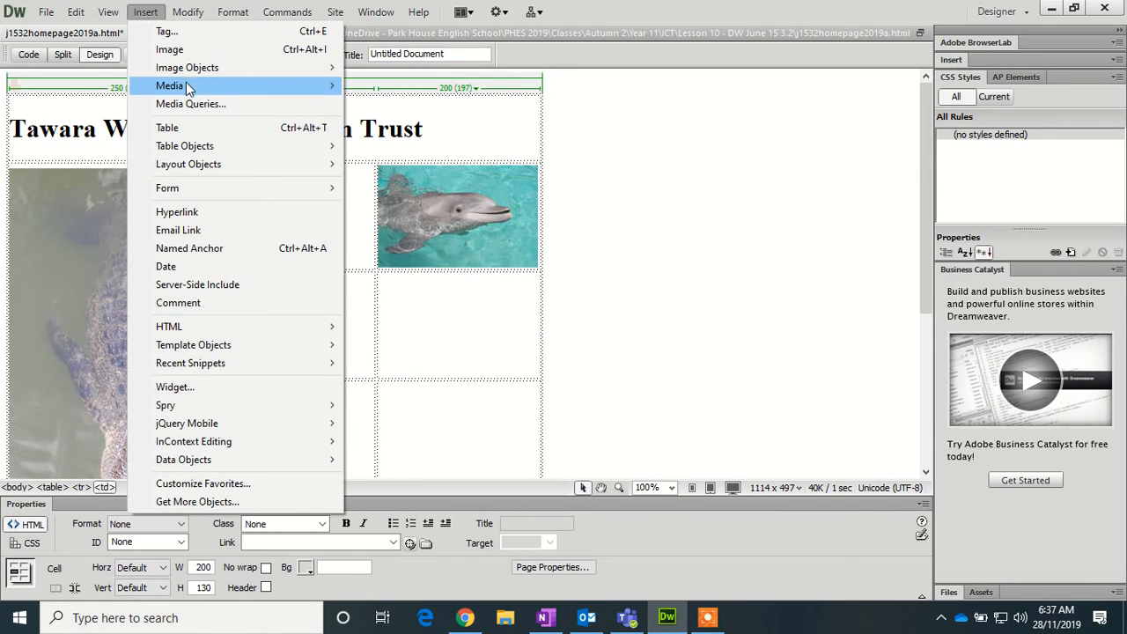
left_click(196, 50)
left_click(553, 254)
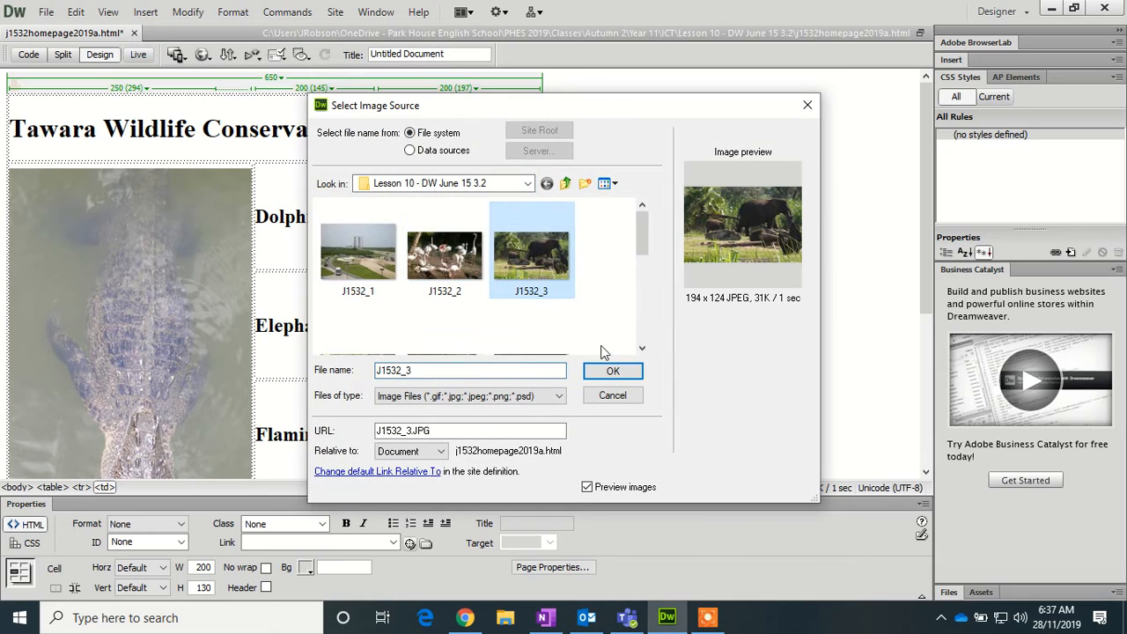
left_click(611, 371)
type("I")
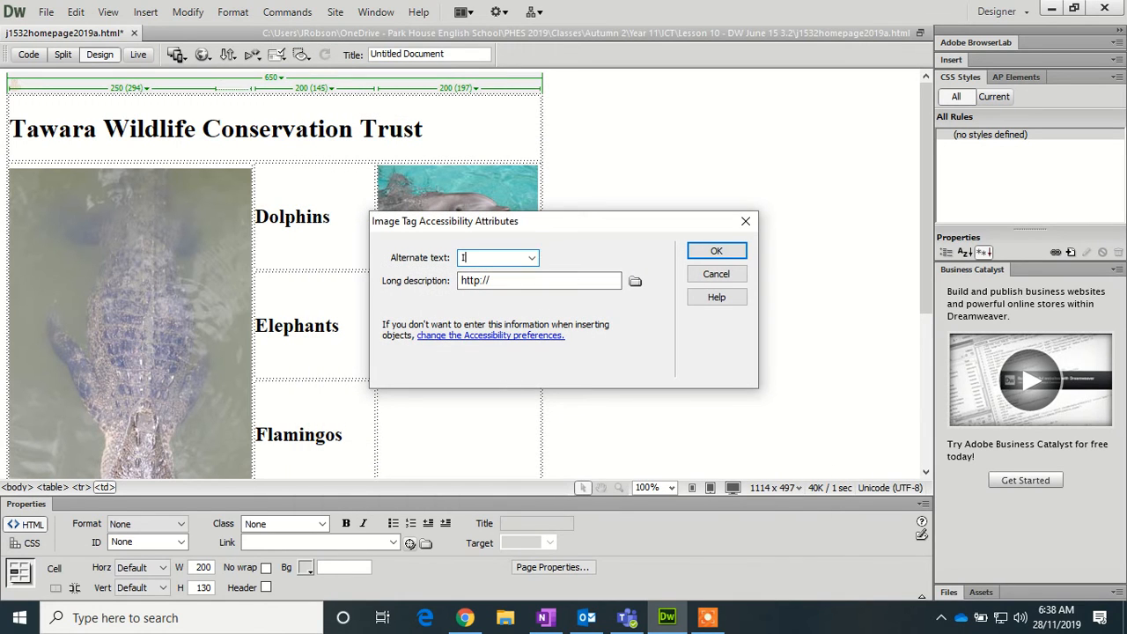
type("mage of elephant")
left_click(698, 251)
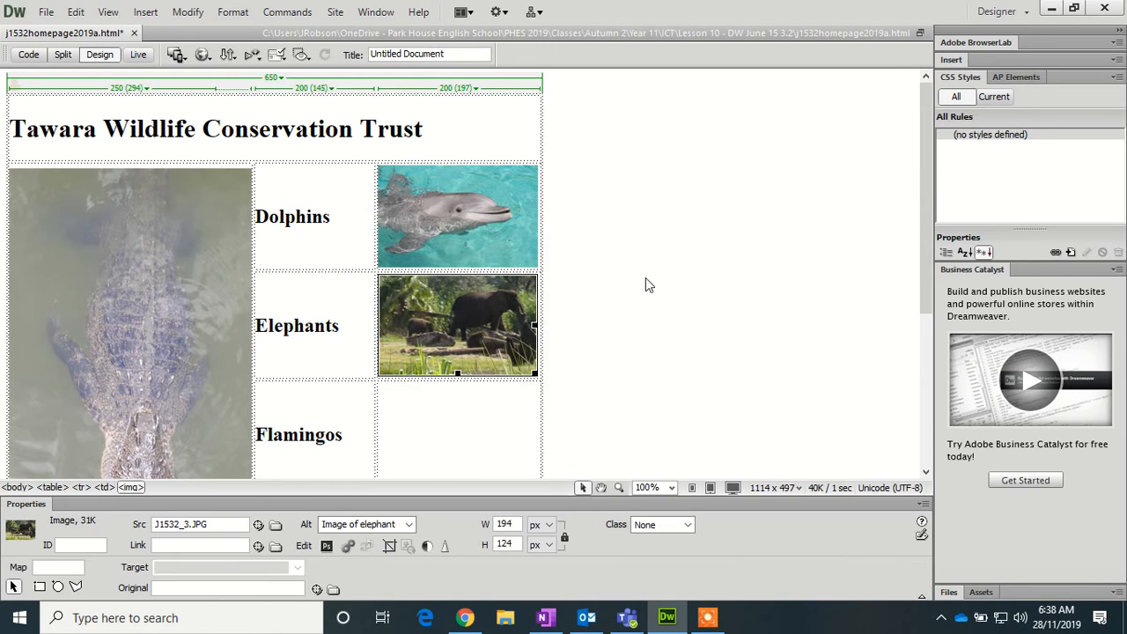
- Insert J1532_2 beside Flamingos with alt text 'Image of flamingos'
left_click(388, 432)
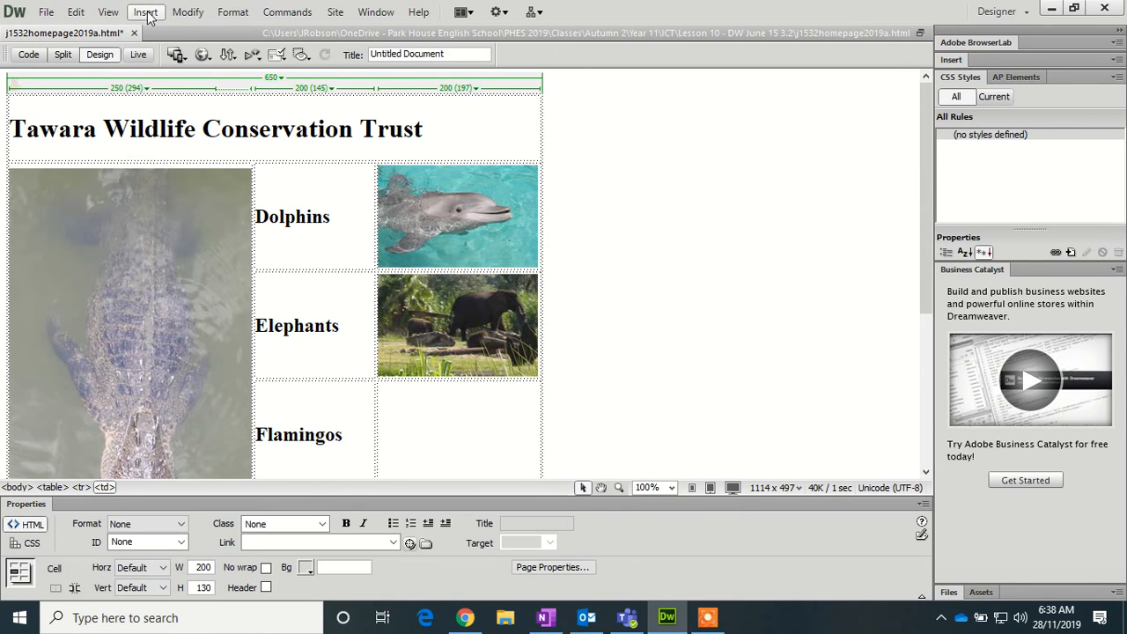
left_click(145, 12)
left_click(201, 53)
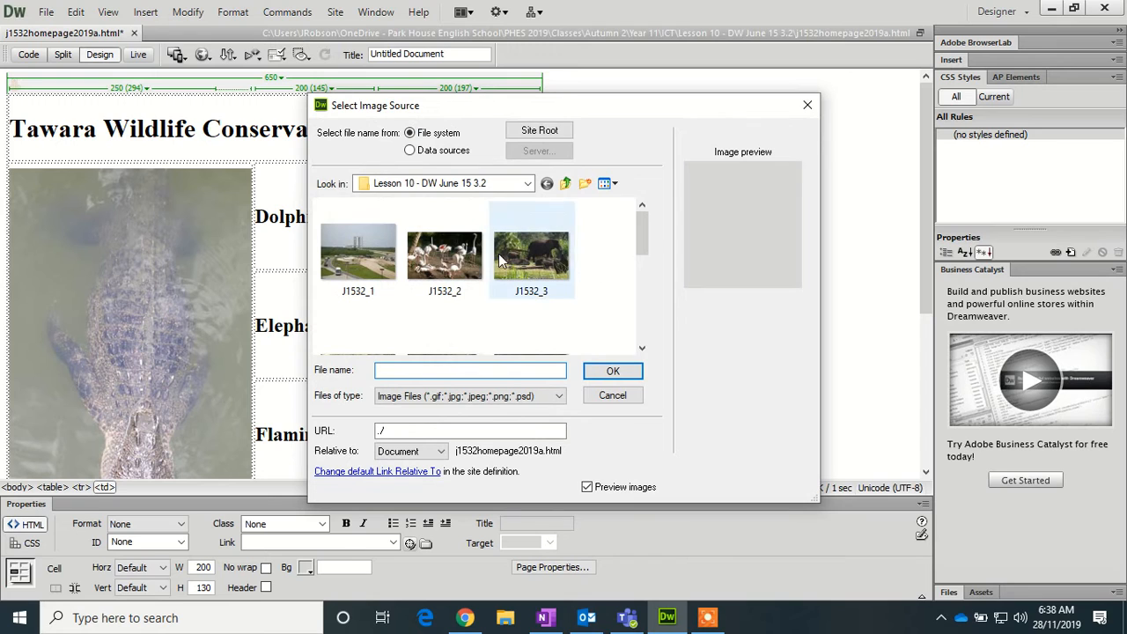
left_click(466, 268)
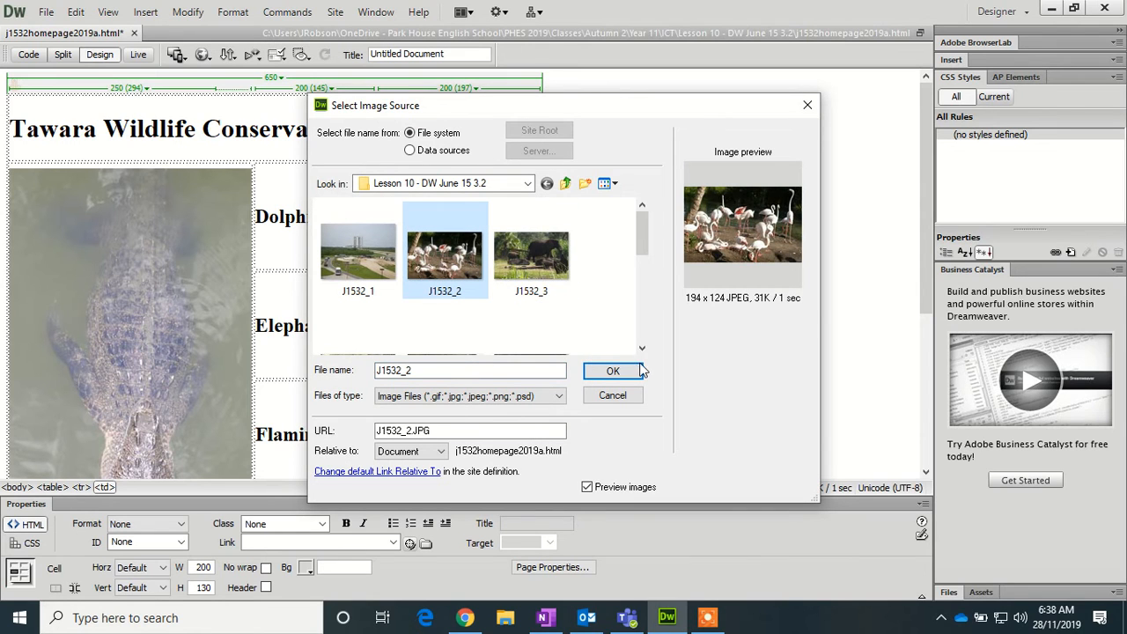
left_click(613, 371)
type("I")
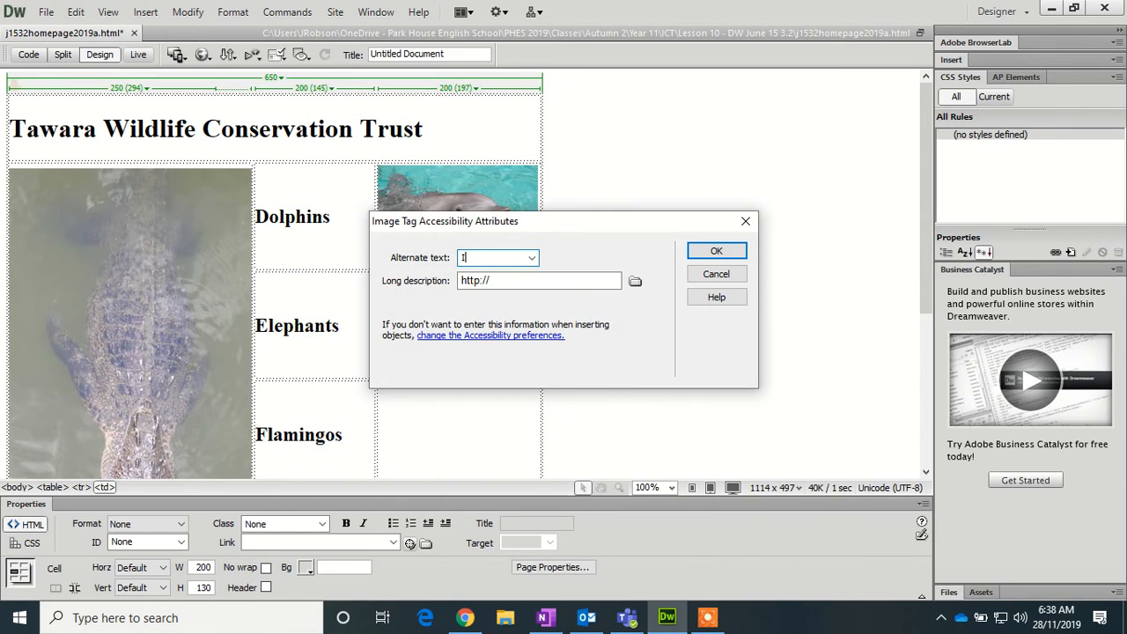
type("mage of f;l")
key("BackSpace")
type("lamingos")
left_click(722, 255)
scroll(602, 335, "down", 5)
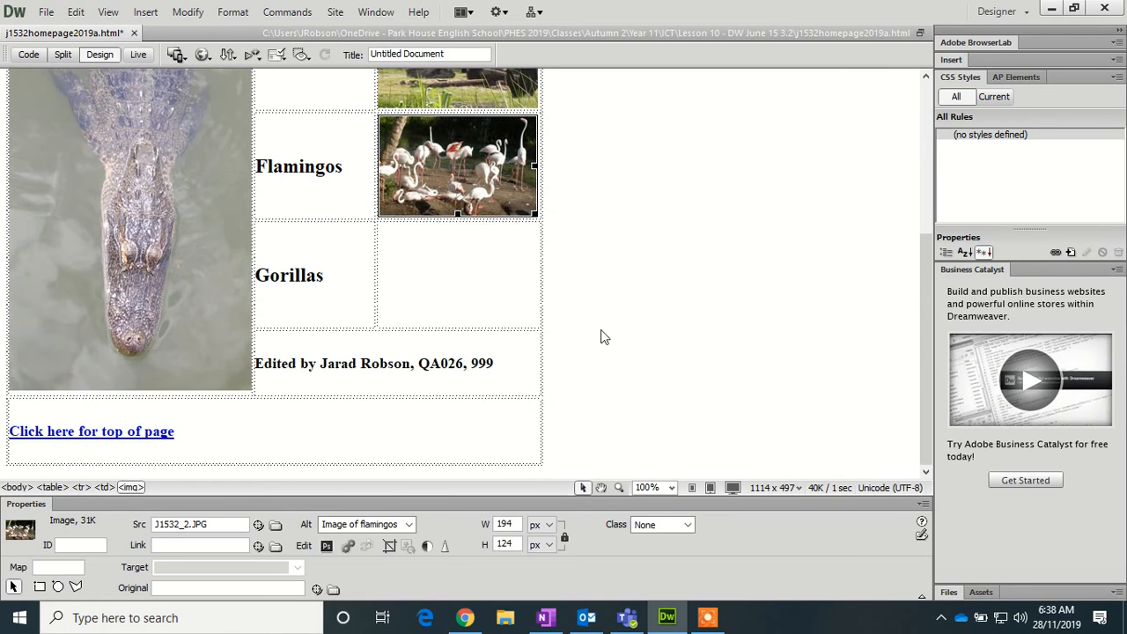
- Insert J1532_4 beside Gorillas with alt text 'Image of gorilla'
left_click(454, 277)
left_click(145, 13)
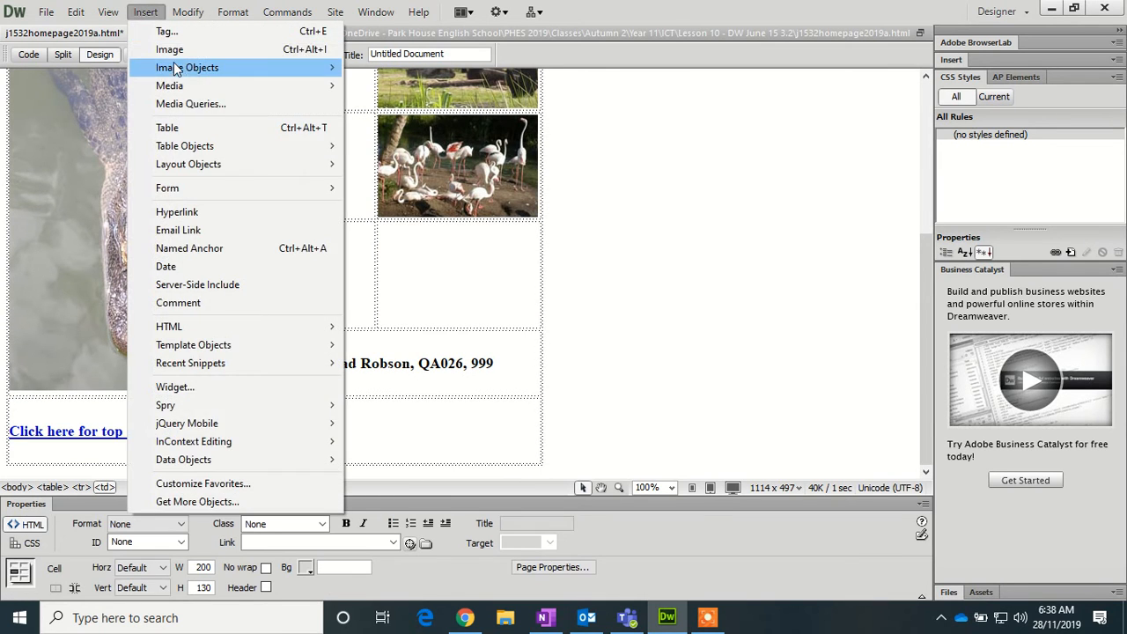
left_click(176, 46)
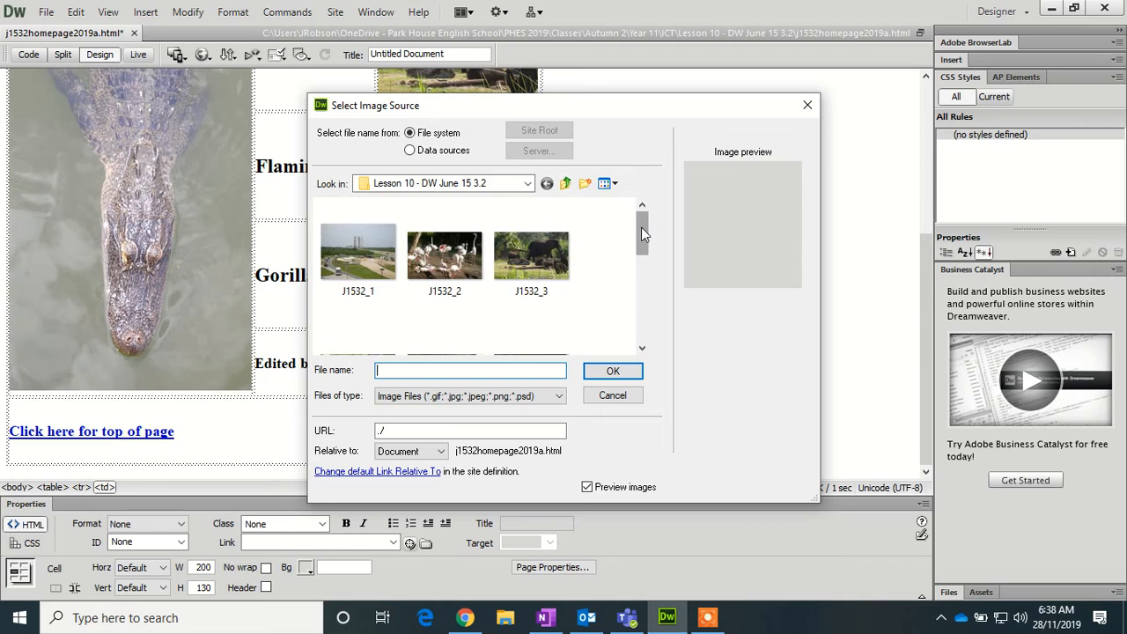
left_click_drag(642, 227, 640, 267)
left_click(357, 236)
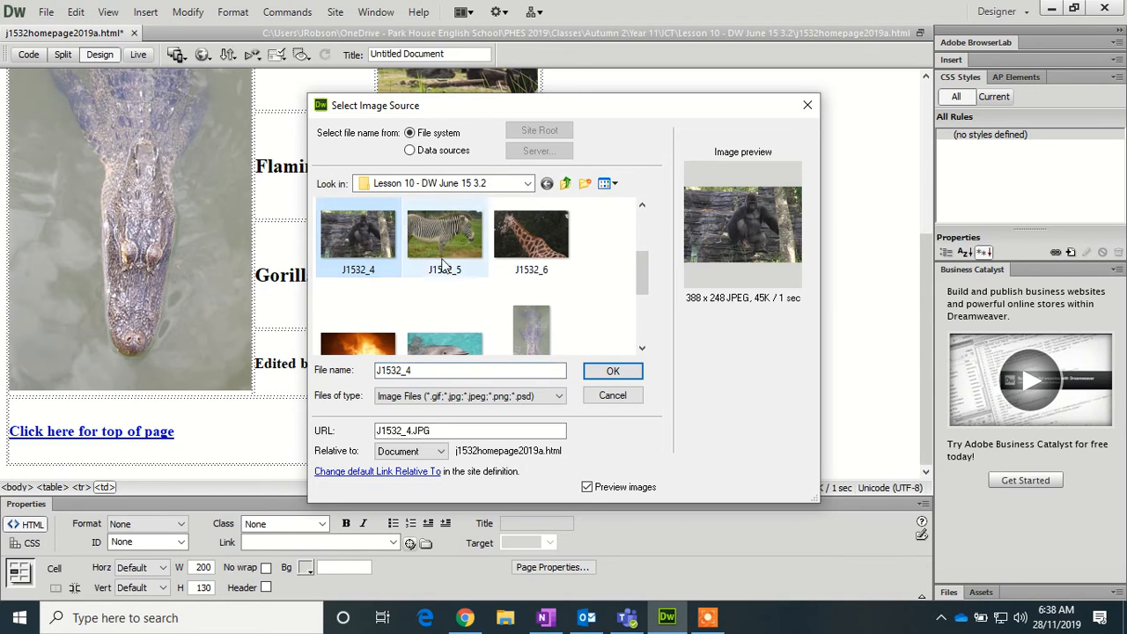
left_click(613, 371)
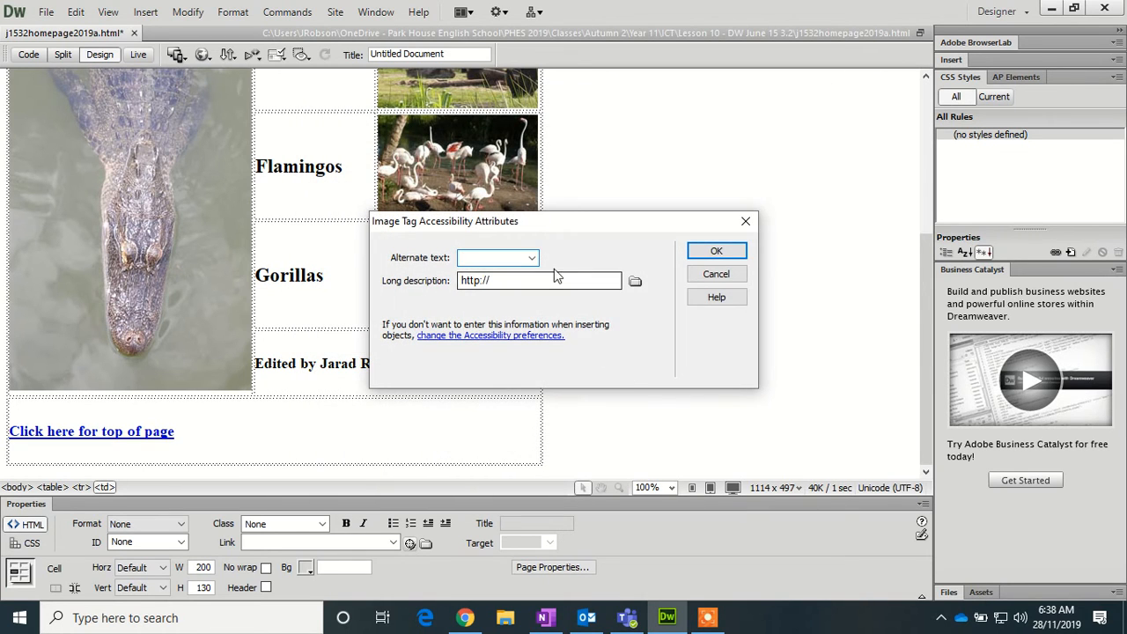
type("Image of")
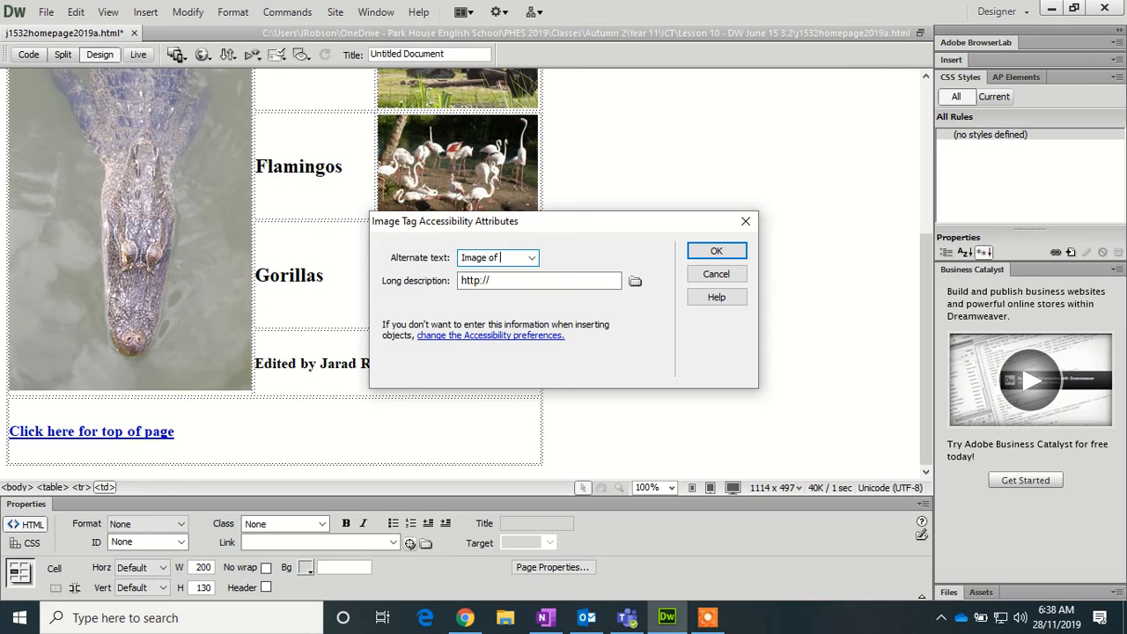
type("gorilla")
left_click(715, 252)
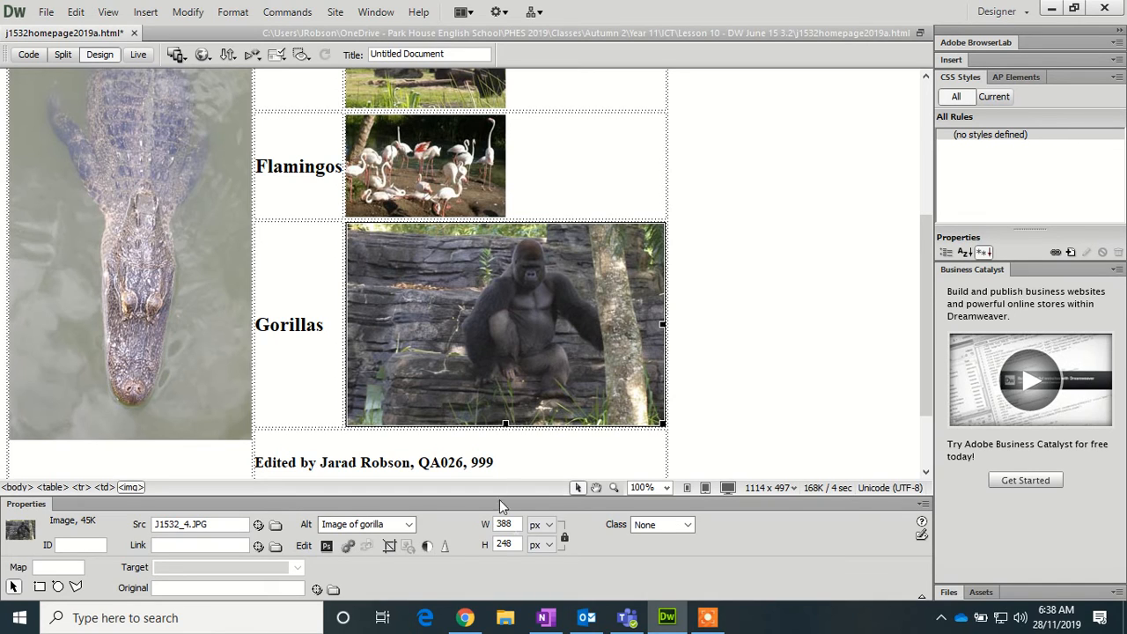
- Unlock the proportions and resize the gorilla image to 194 × 124 pixels
left_click(565, 541)
double_click(505, 524)
type("194")
key("Tab")
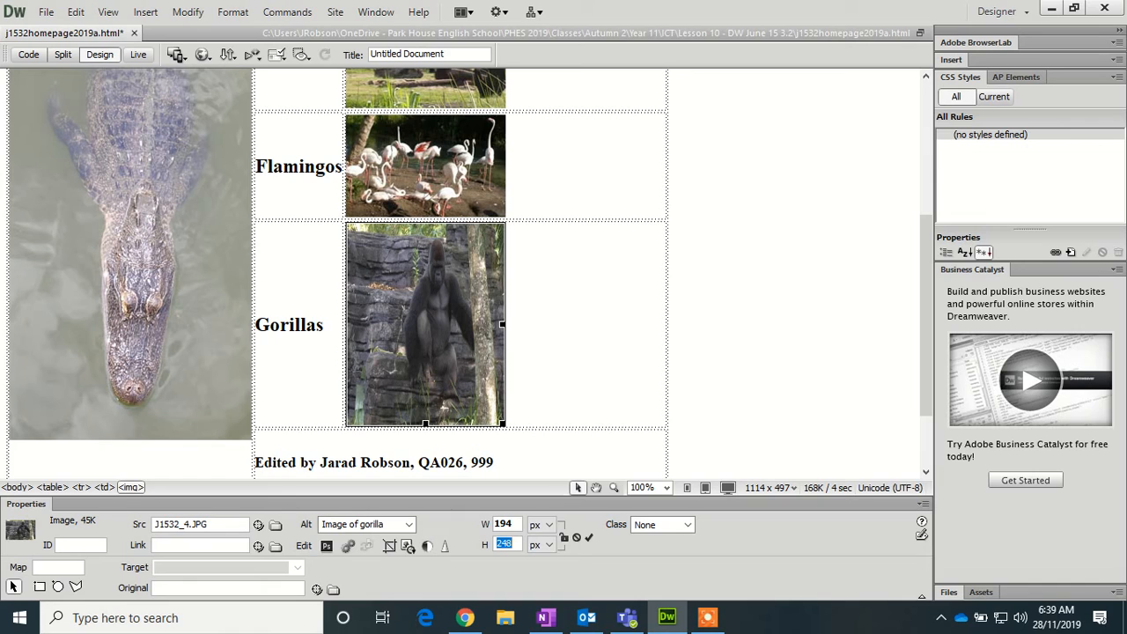
type("124")
key("Tab")
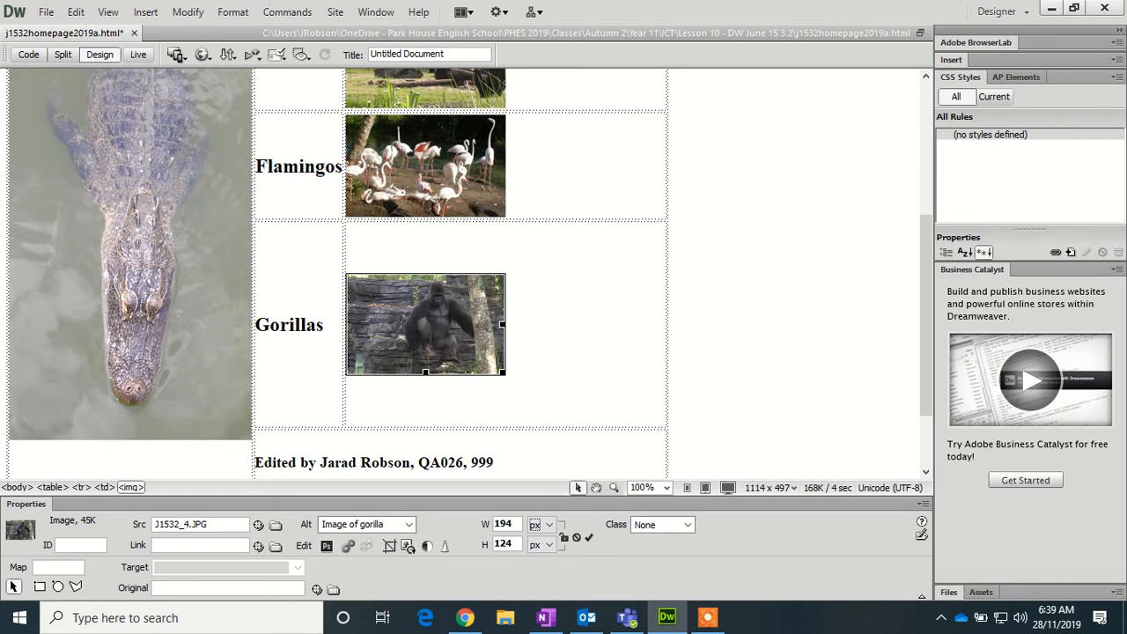
scroll(685, 314, "down", 2)
left_click(449, 472)
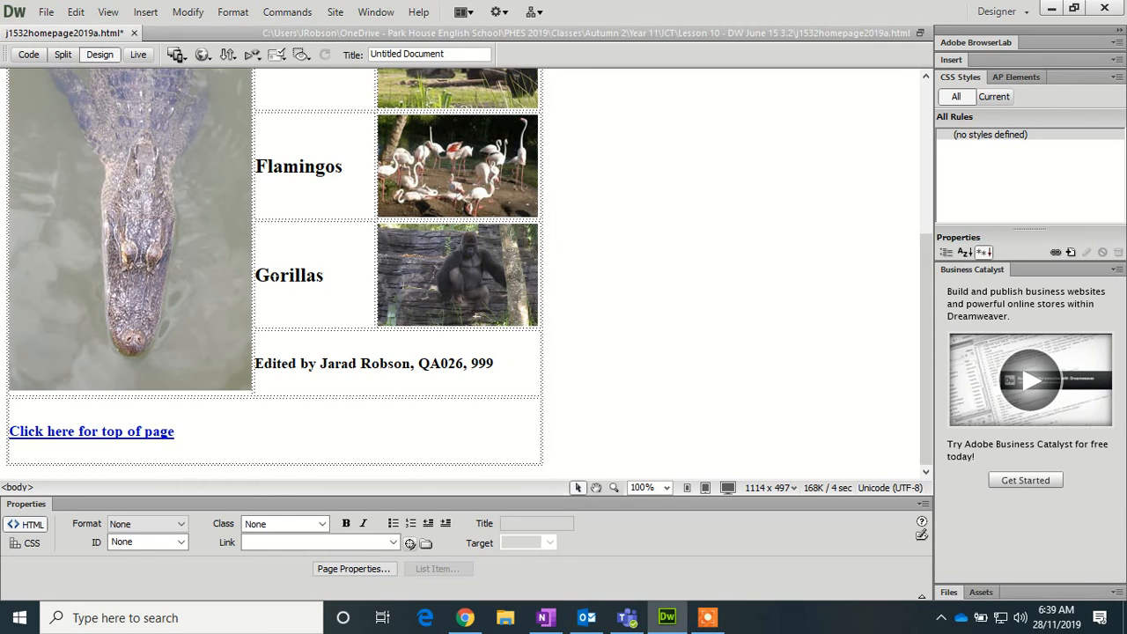
- Link the Gorillas heading to J1532gorilla.htm
left_click_drag(260, 275, 481, 273)
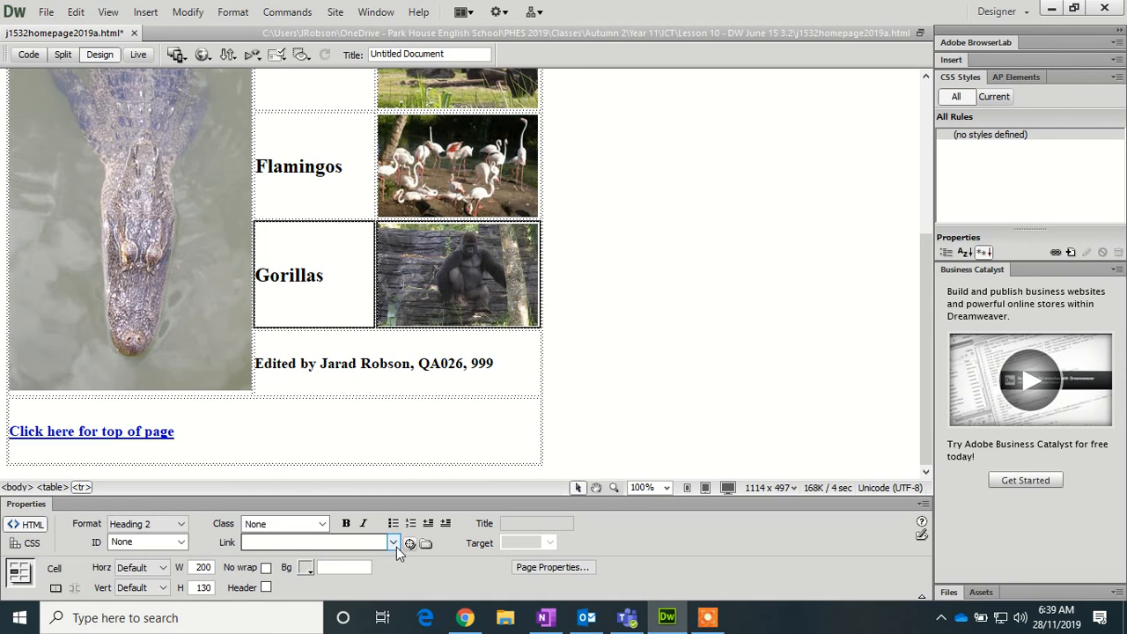
left_click(426, 543)
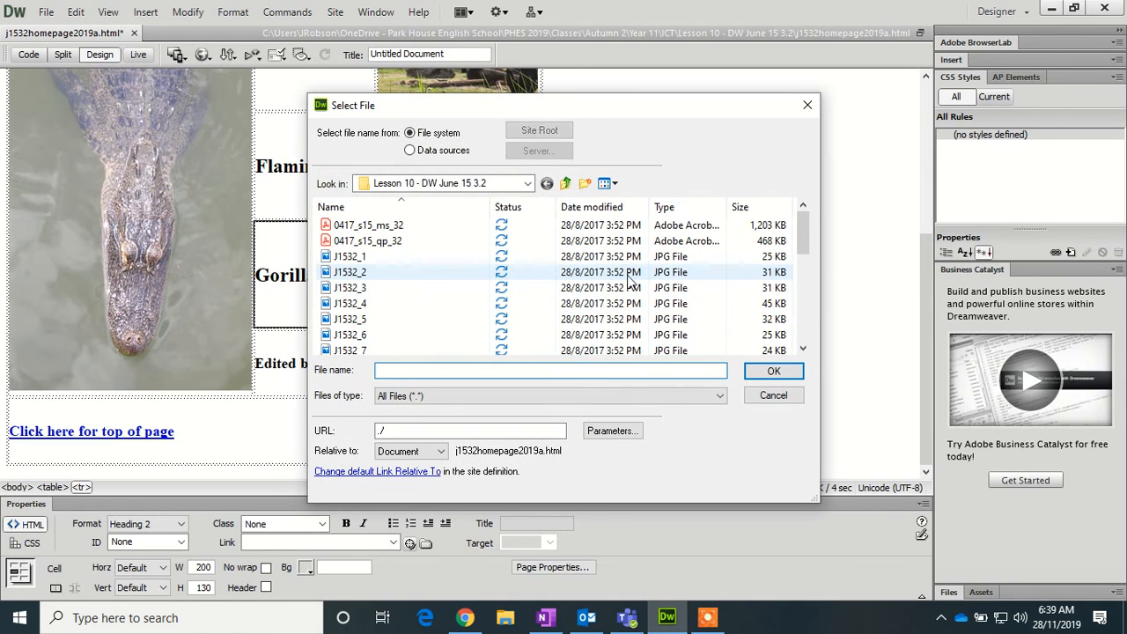
scroll(432, 339, "down", 2)
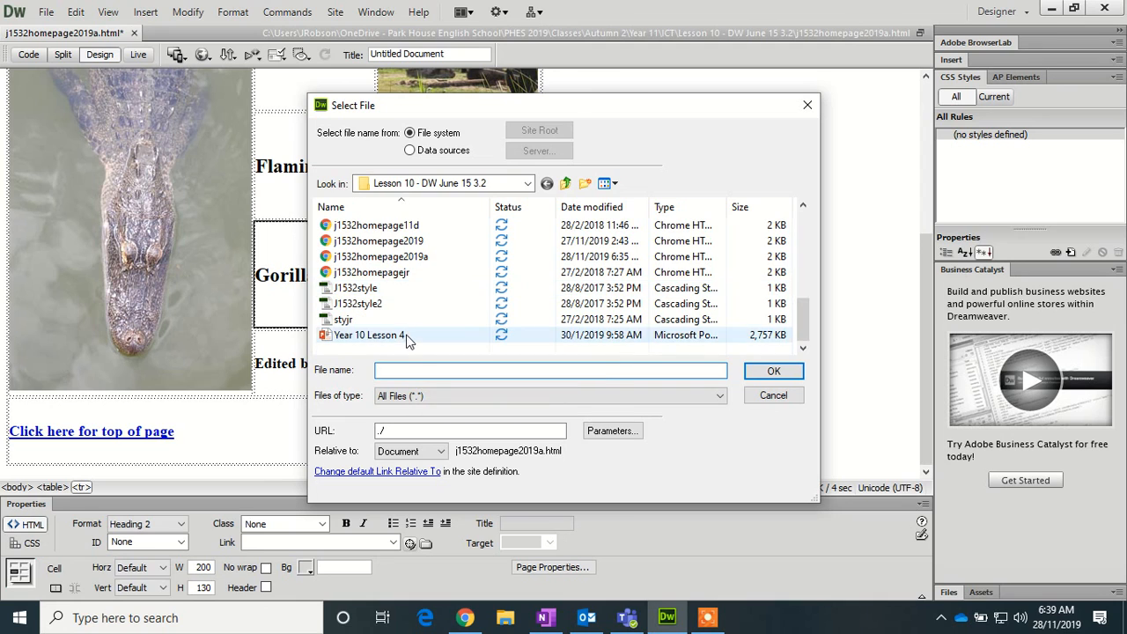
scroll(407, 341, "up", 2)
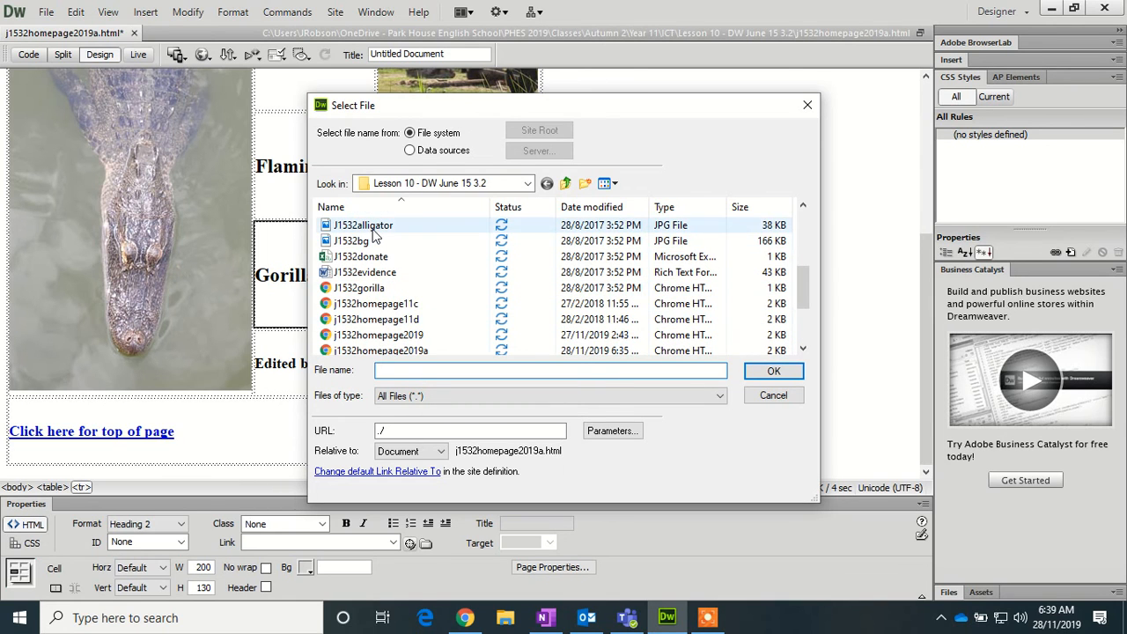
scroll(392, 280, "up", 2)
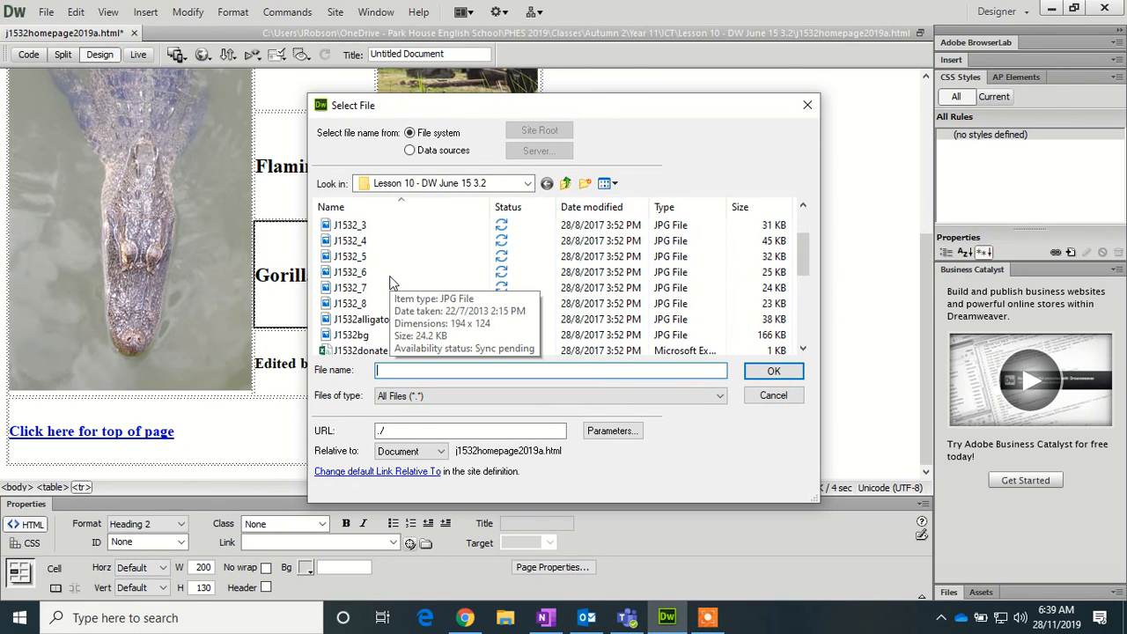
scroll(394, 255, "up", 2)
scroll(401, 259, "down", 1)
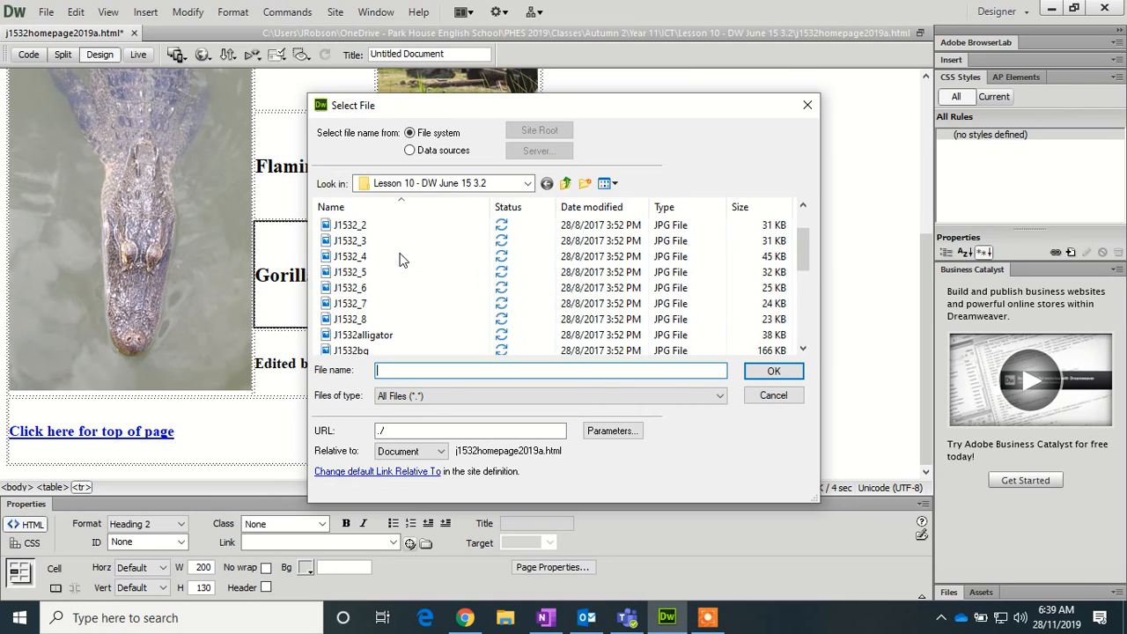
scroll(401, 259, "down", 2)
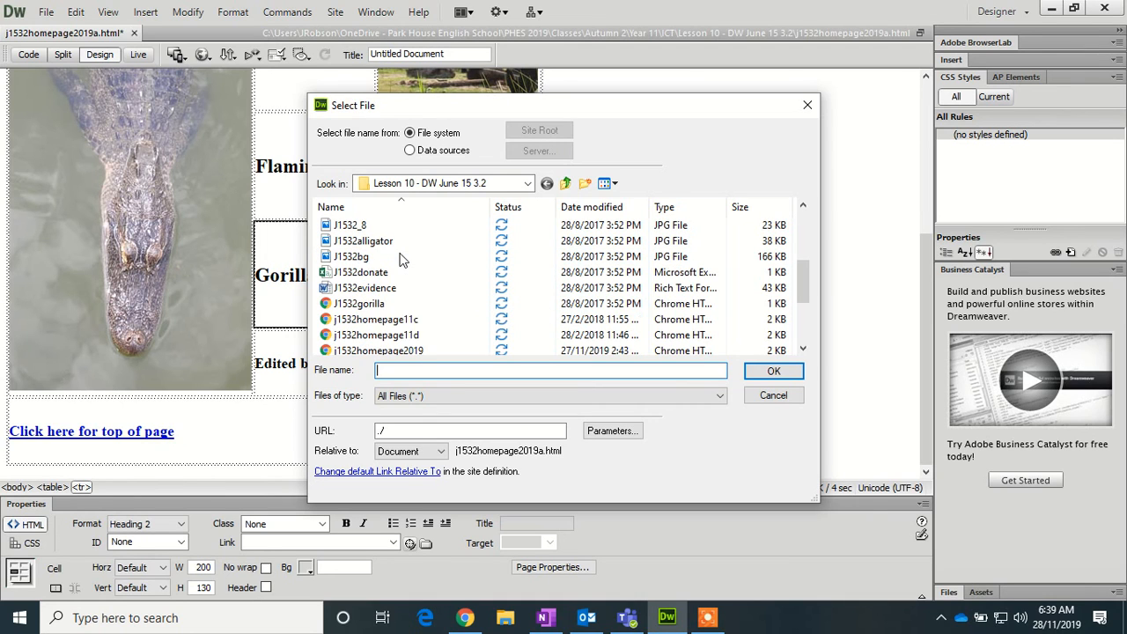
left_click(401, 303)
left_click(763, 374)
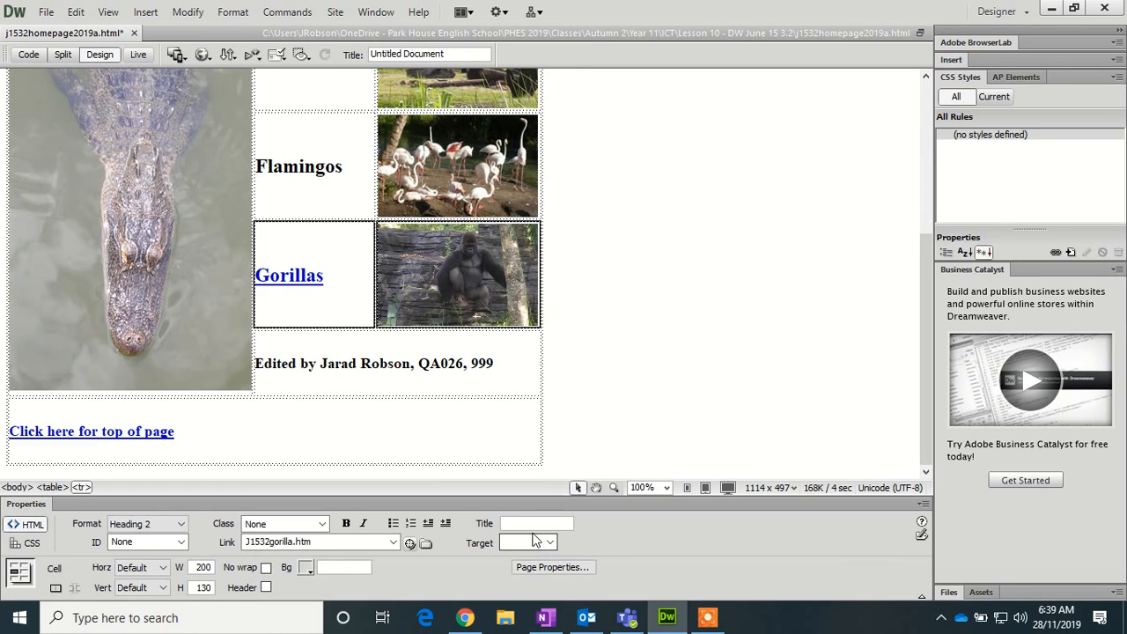
- Set the Gorillas link target to _primates
left_click(534, 541)
type("_primates")
key("Return")
- Attach J1532style.css as an external stylesheet from the CSS Styles panel
left_click(1056, 252)
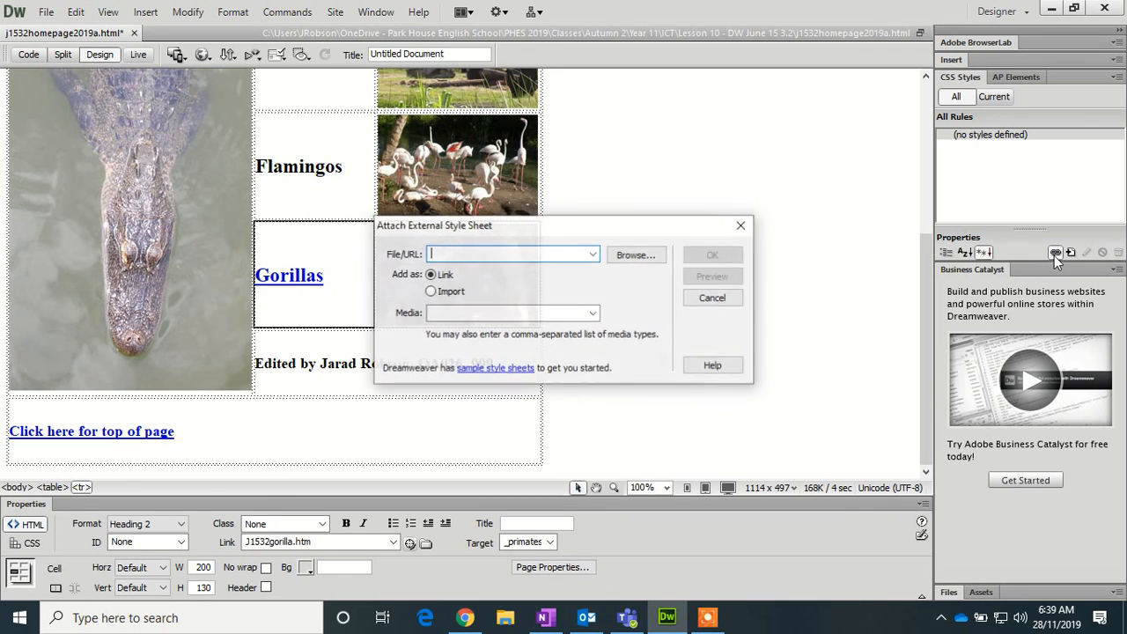
left_click(643, 257)
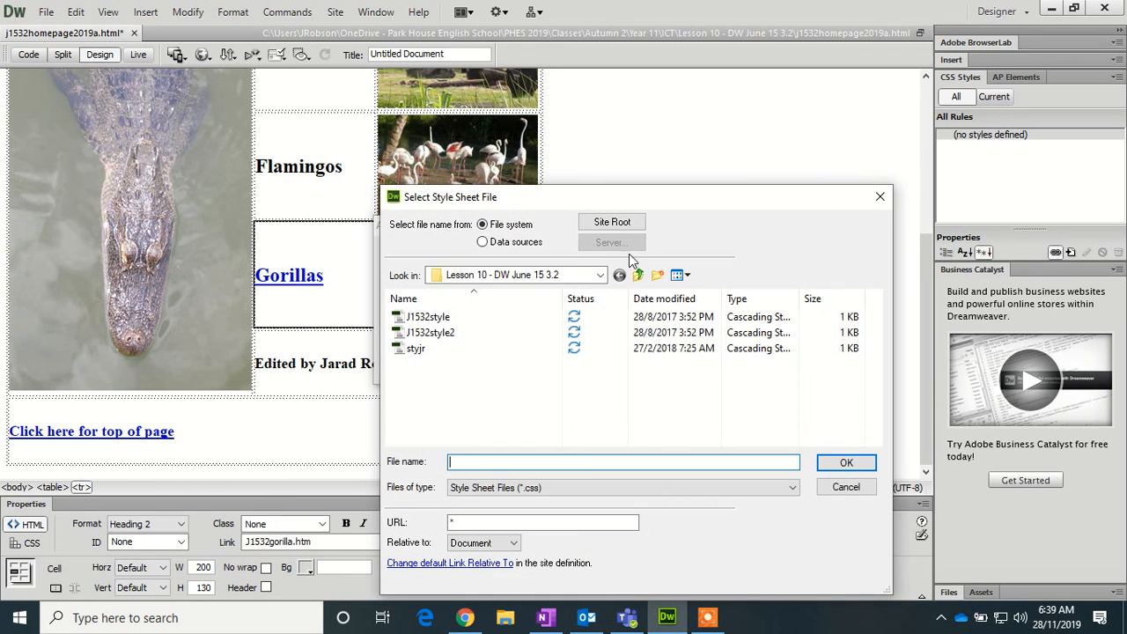
left_click(429, 319)
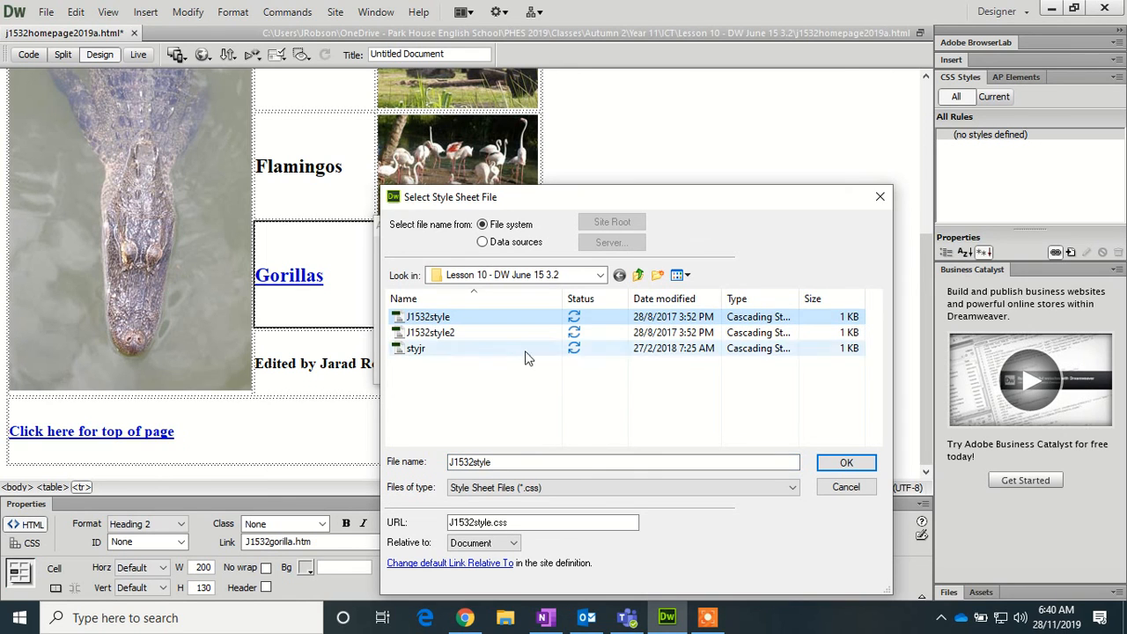
left_click(850, 463)
left_click(713, 255)
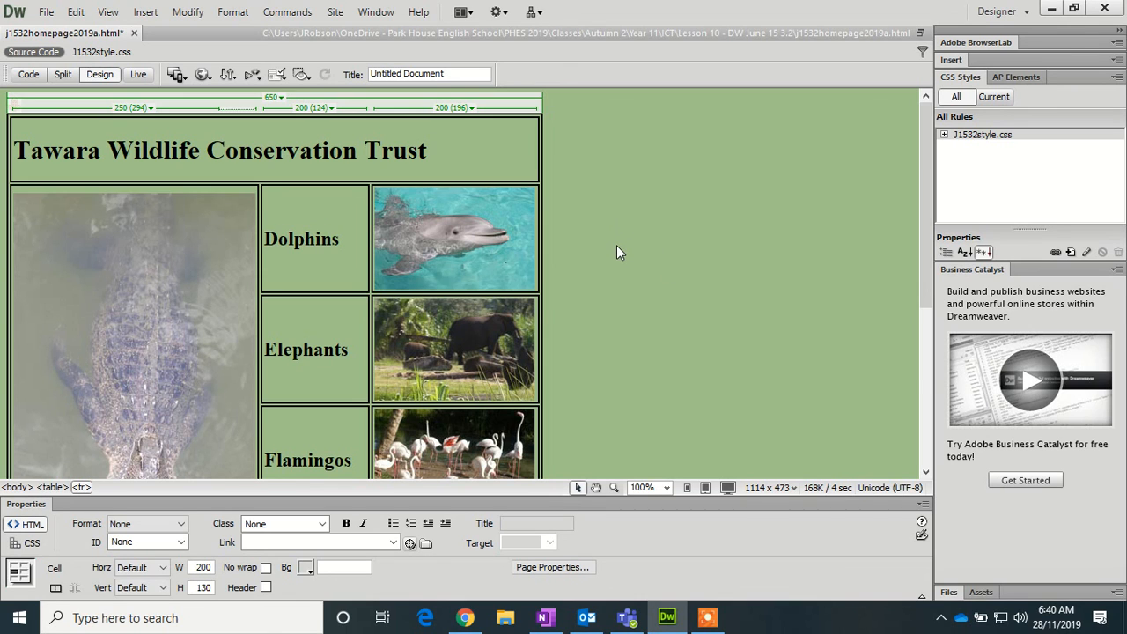
scroll(617, 245, "down", 3)
scroll(616, 244, "up", 3)
- Preview j1532homepage2019a.html in Chrome, saving the changes when prompted
left_click(201, 75)
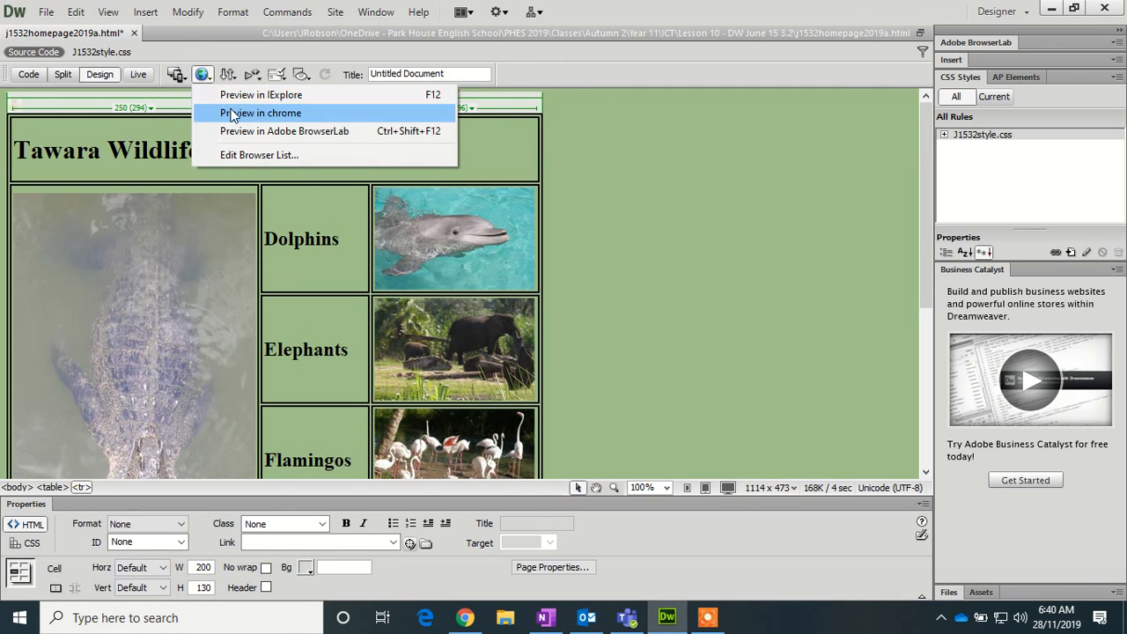
left_click(216, 103)
left_click(516, 345)
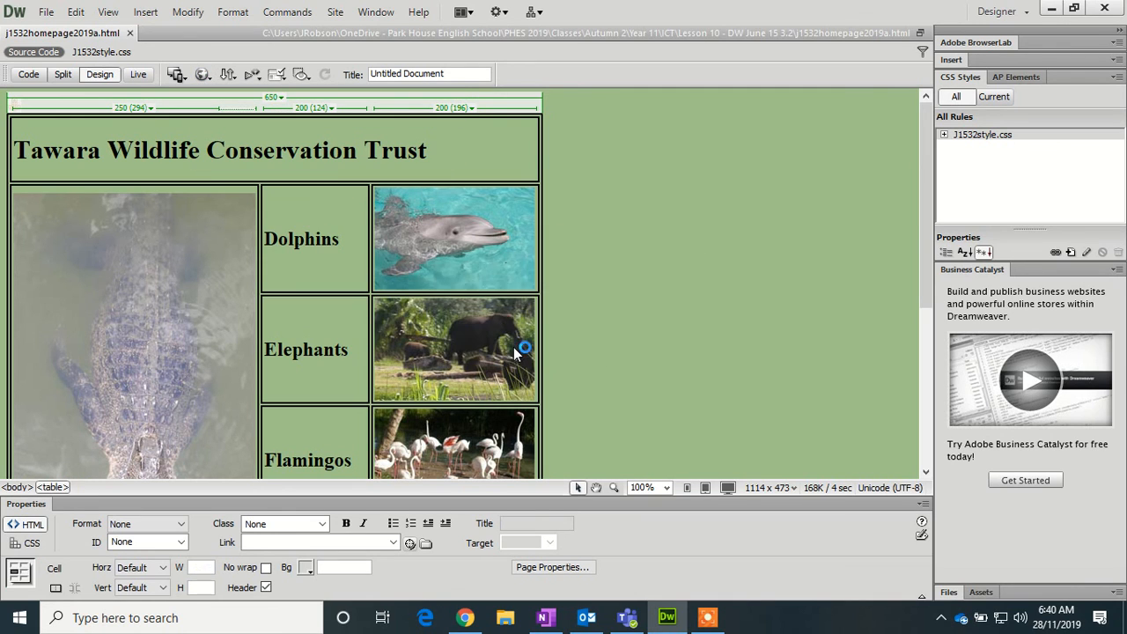